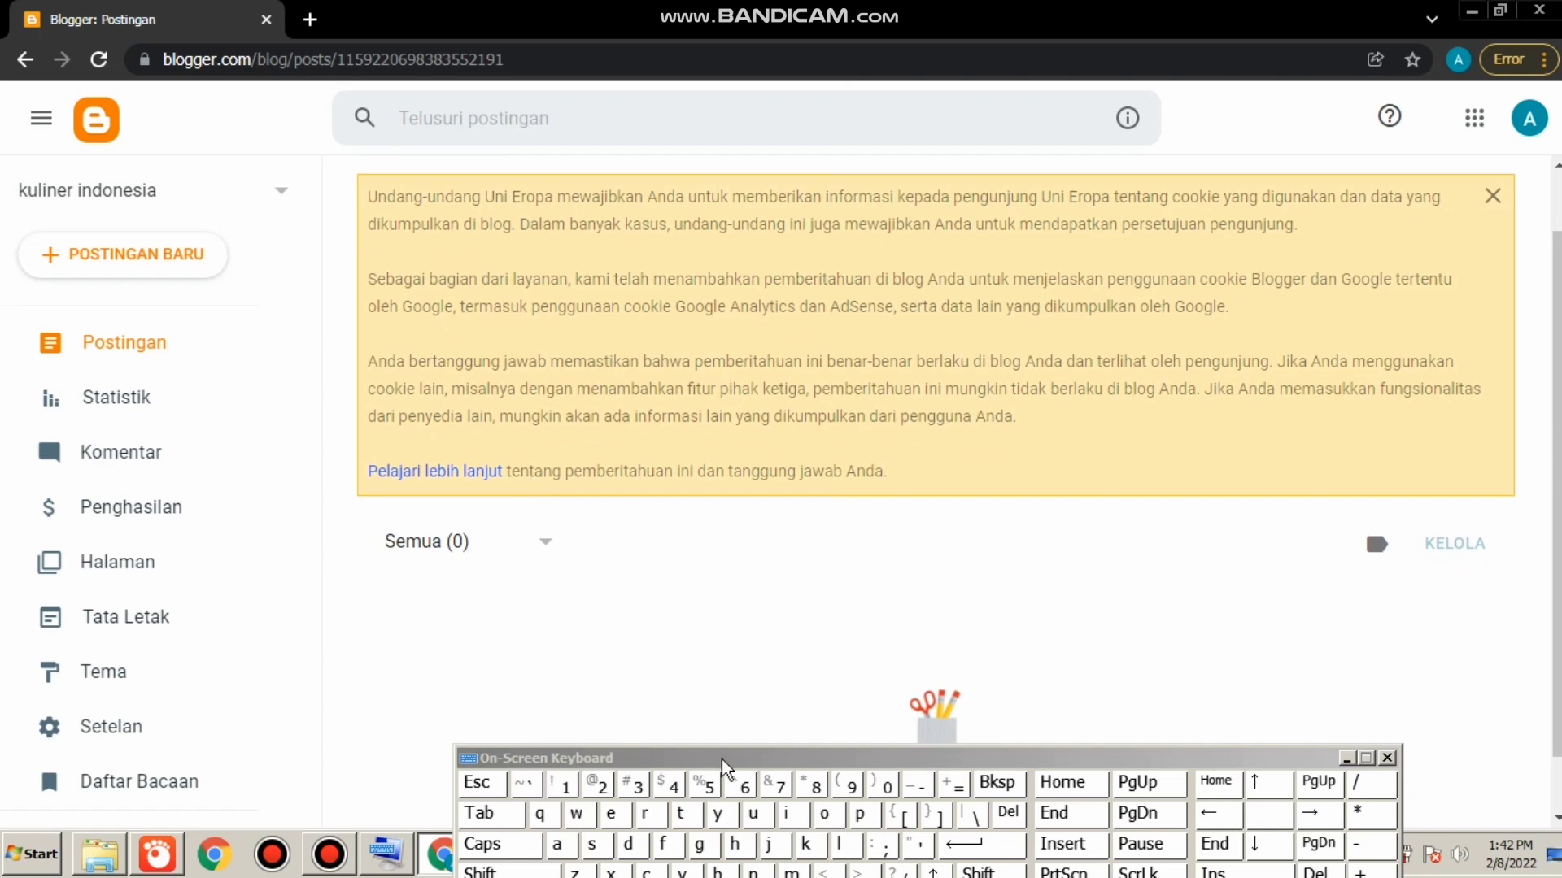
# Move the on-screen keyboard clear of the page edge and view the travelling indonesia sample blog in the other browser window.
pyautogui.moveTo(721, 759); pyautogui.dragTo(708, 668)
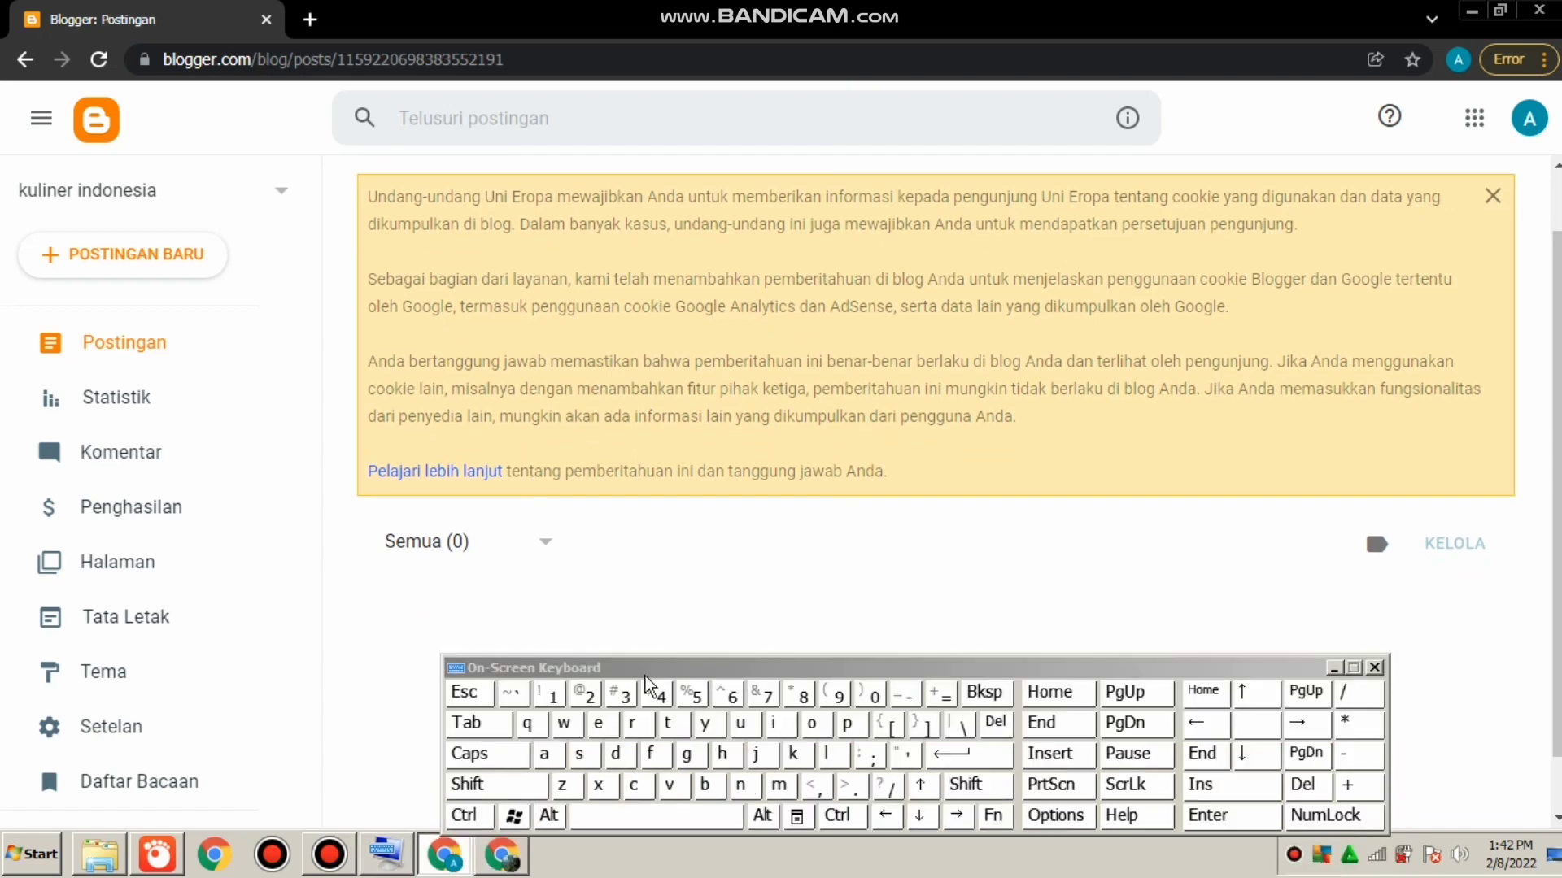
pyautogui.click(501, 858)
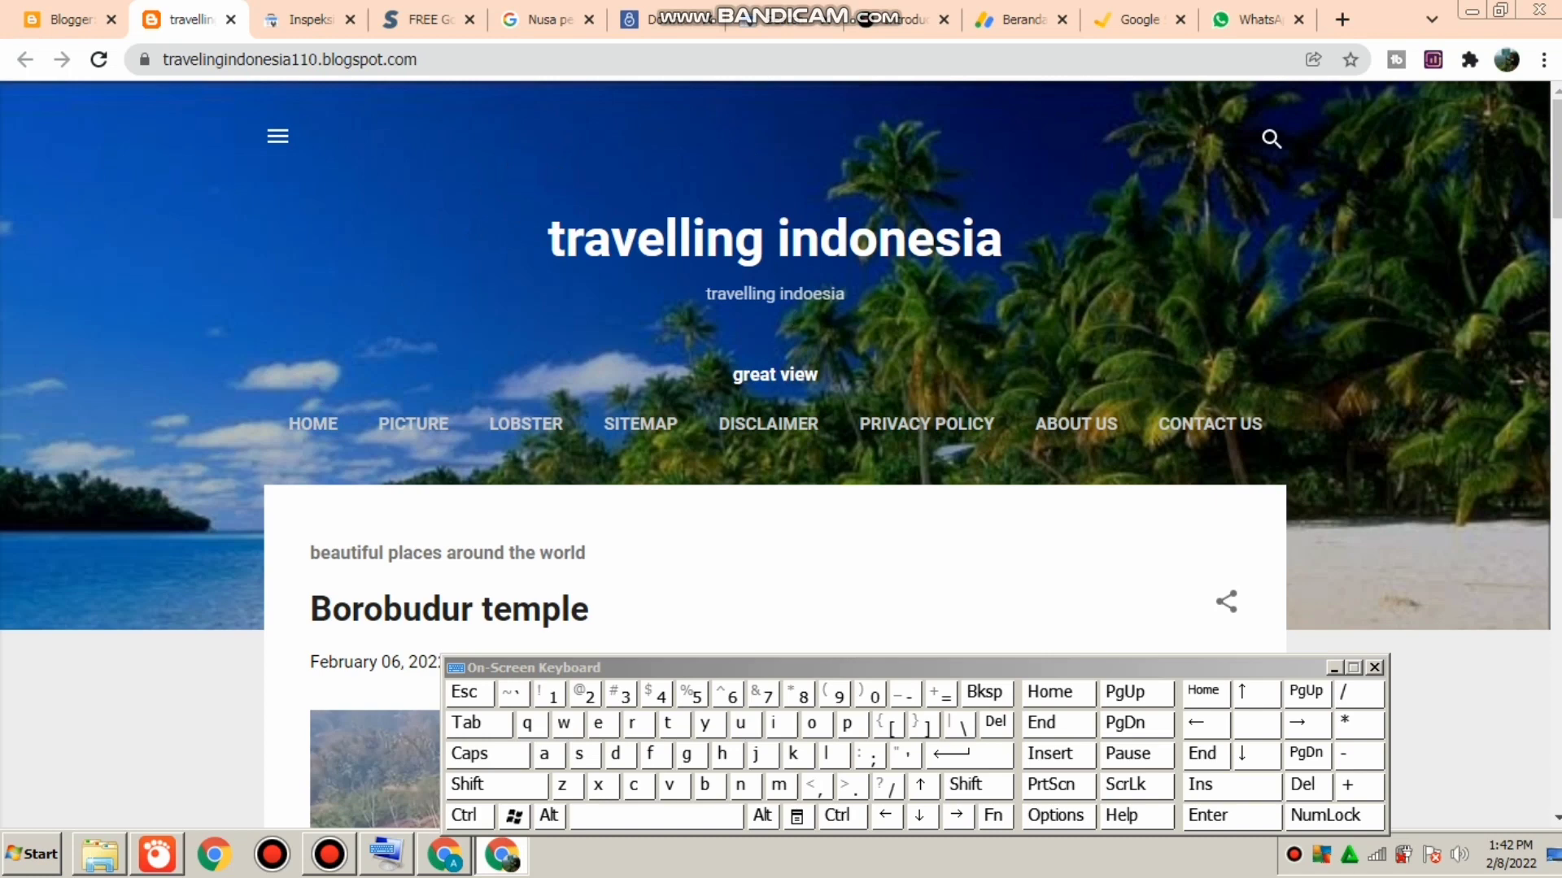
pyautogui.moveTo(1553, 179); pyautogui.dragTo(1018, 383)
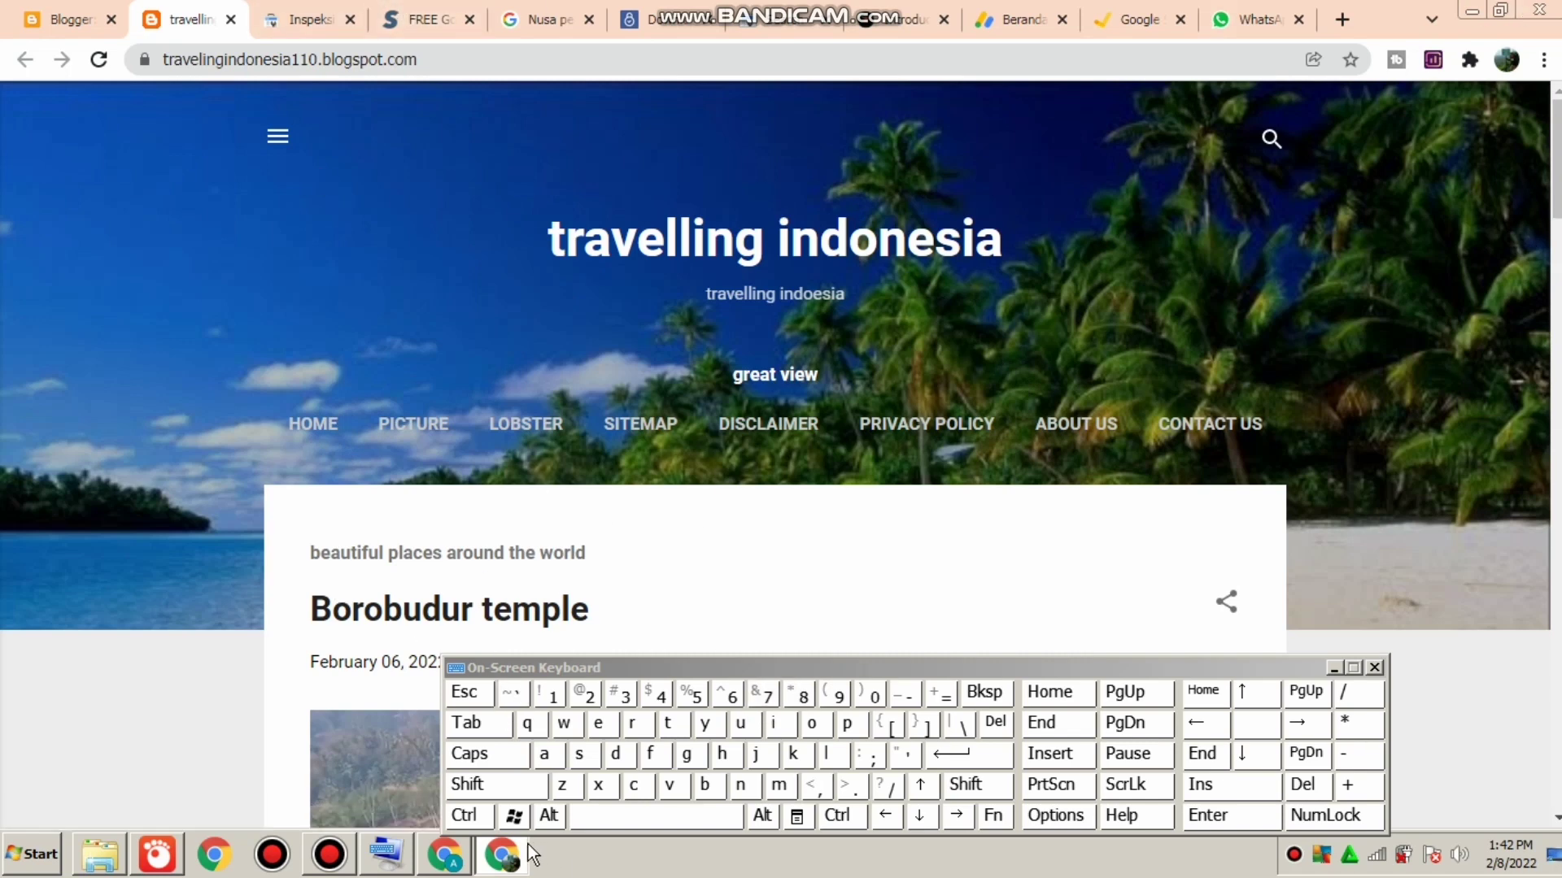
pyautogui.click(462, 860)
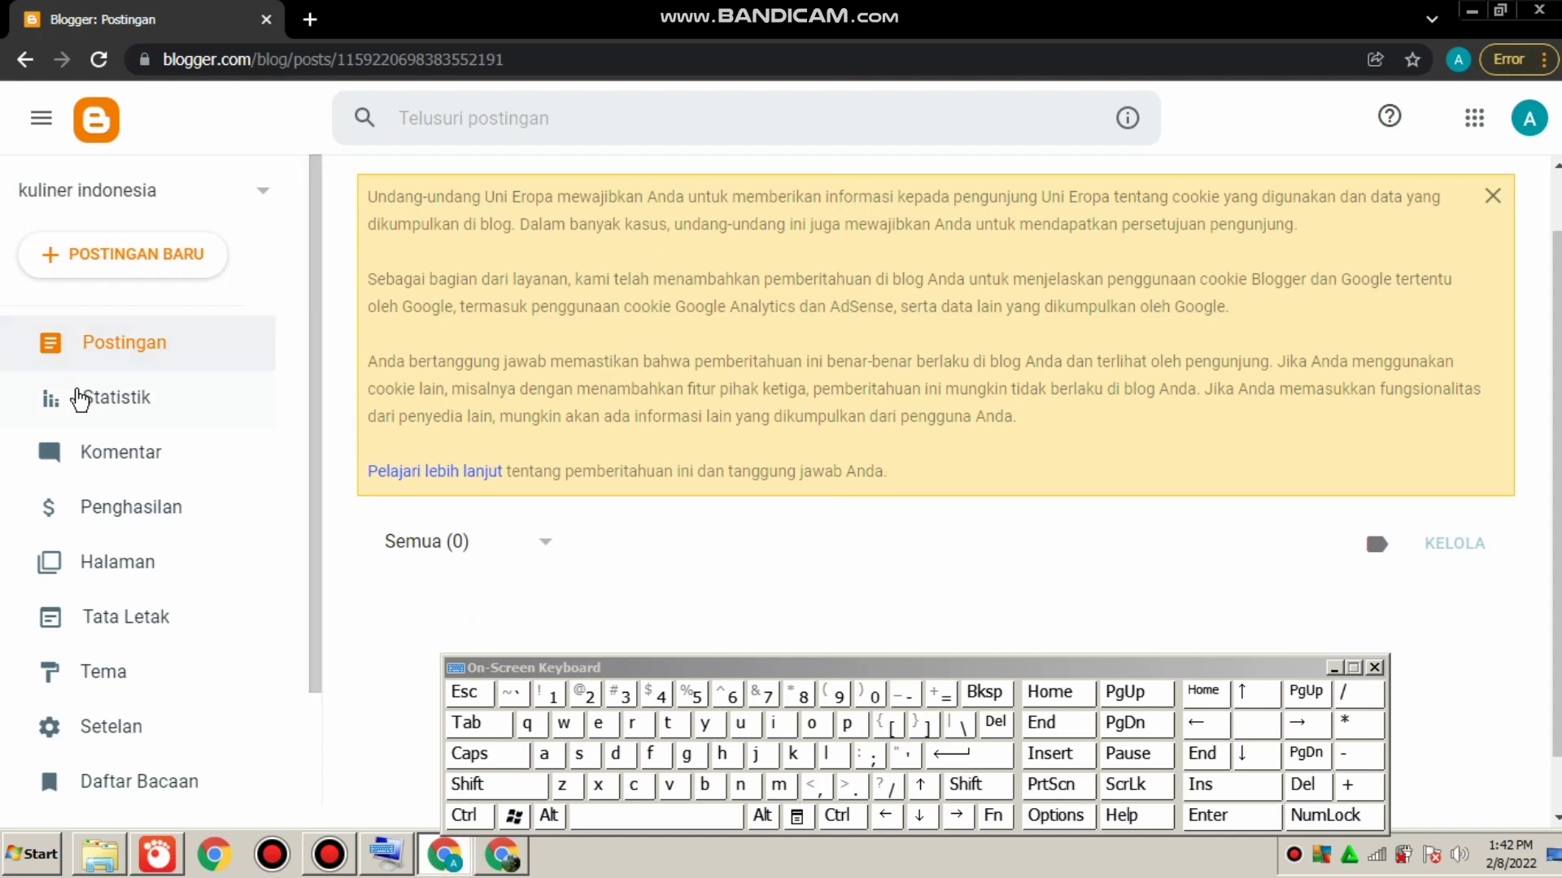
# Open the user profile editor from the general section of the kuliner indonesia blog's settings.
pyautogui.scroll(-2, 311, 280)
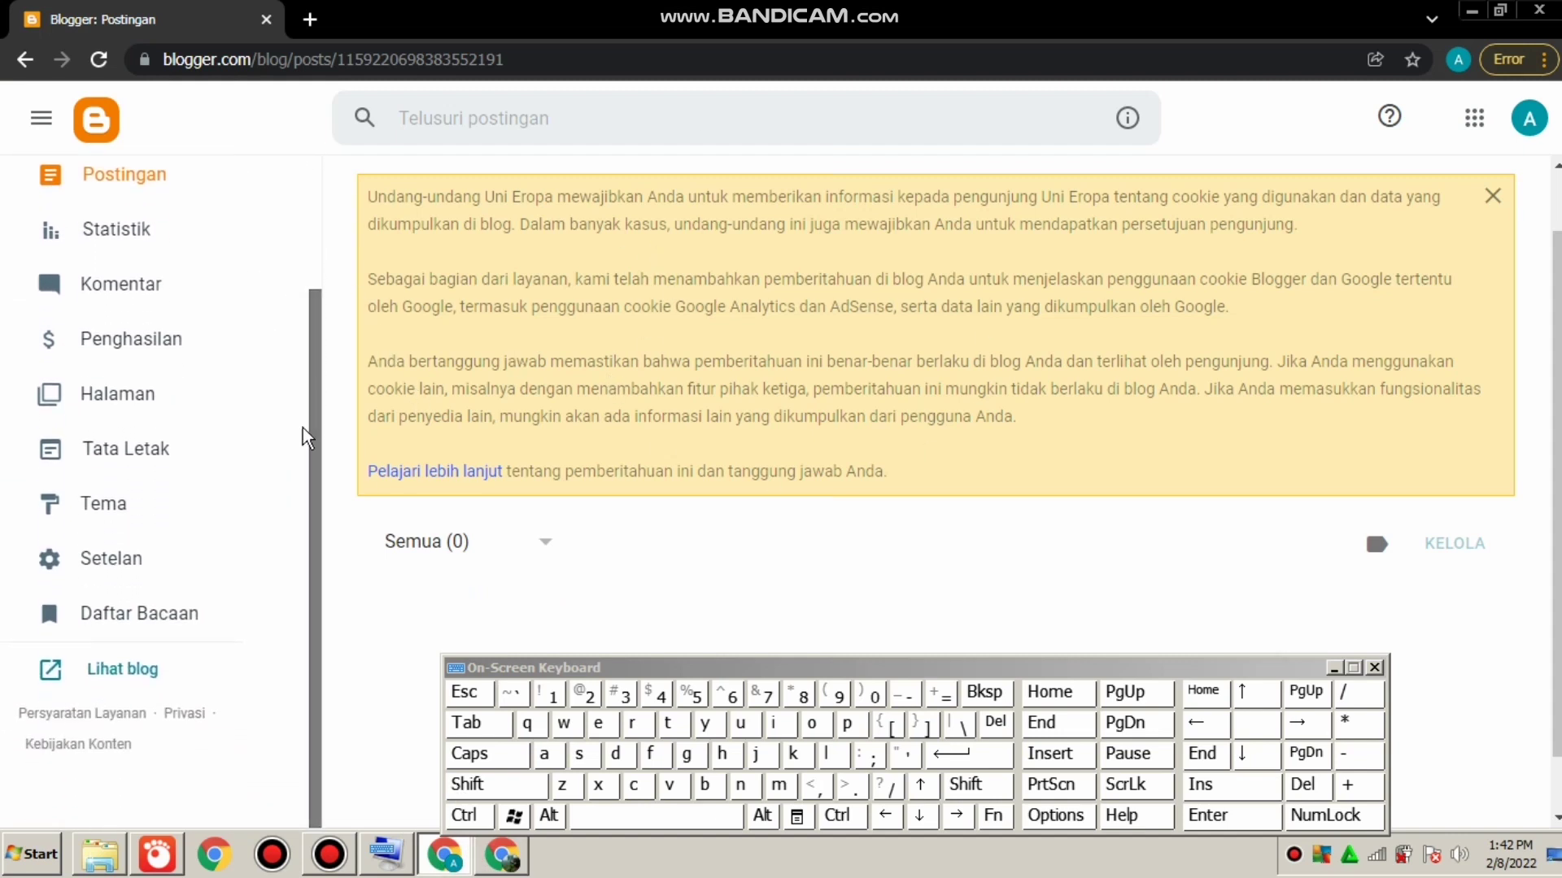
pyautogui.click(116, 564)
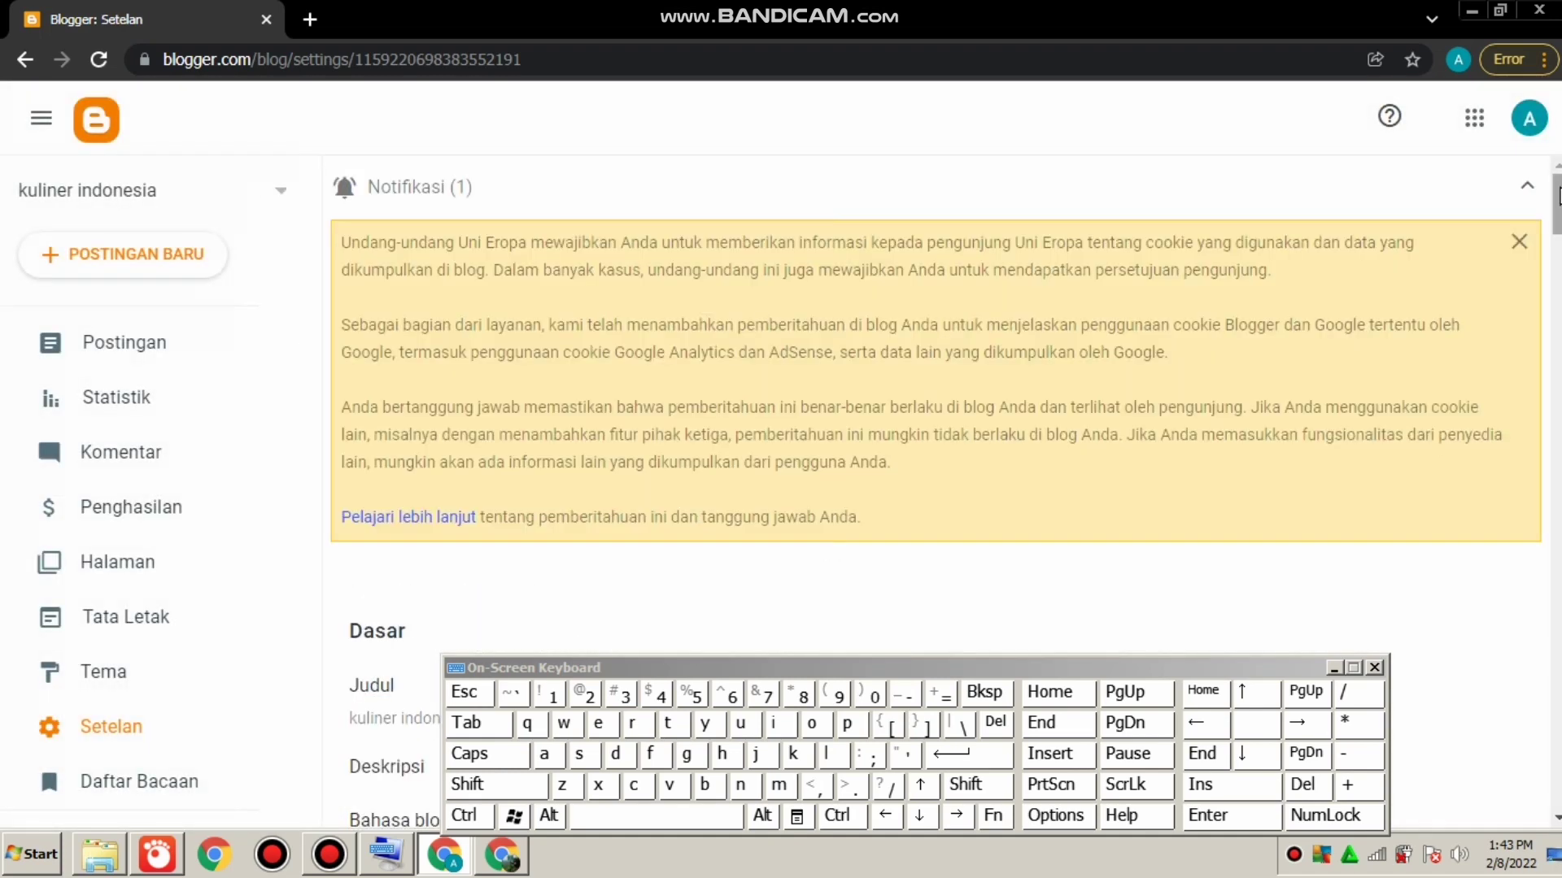
pyautogui.scroll(-8, 944, 488)
pyautogui.scroll(-15, 1117, 701)
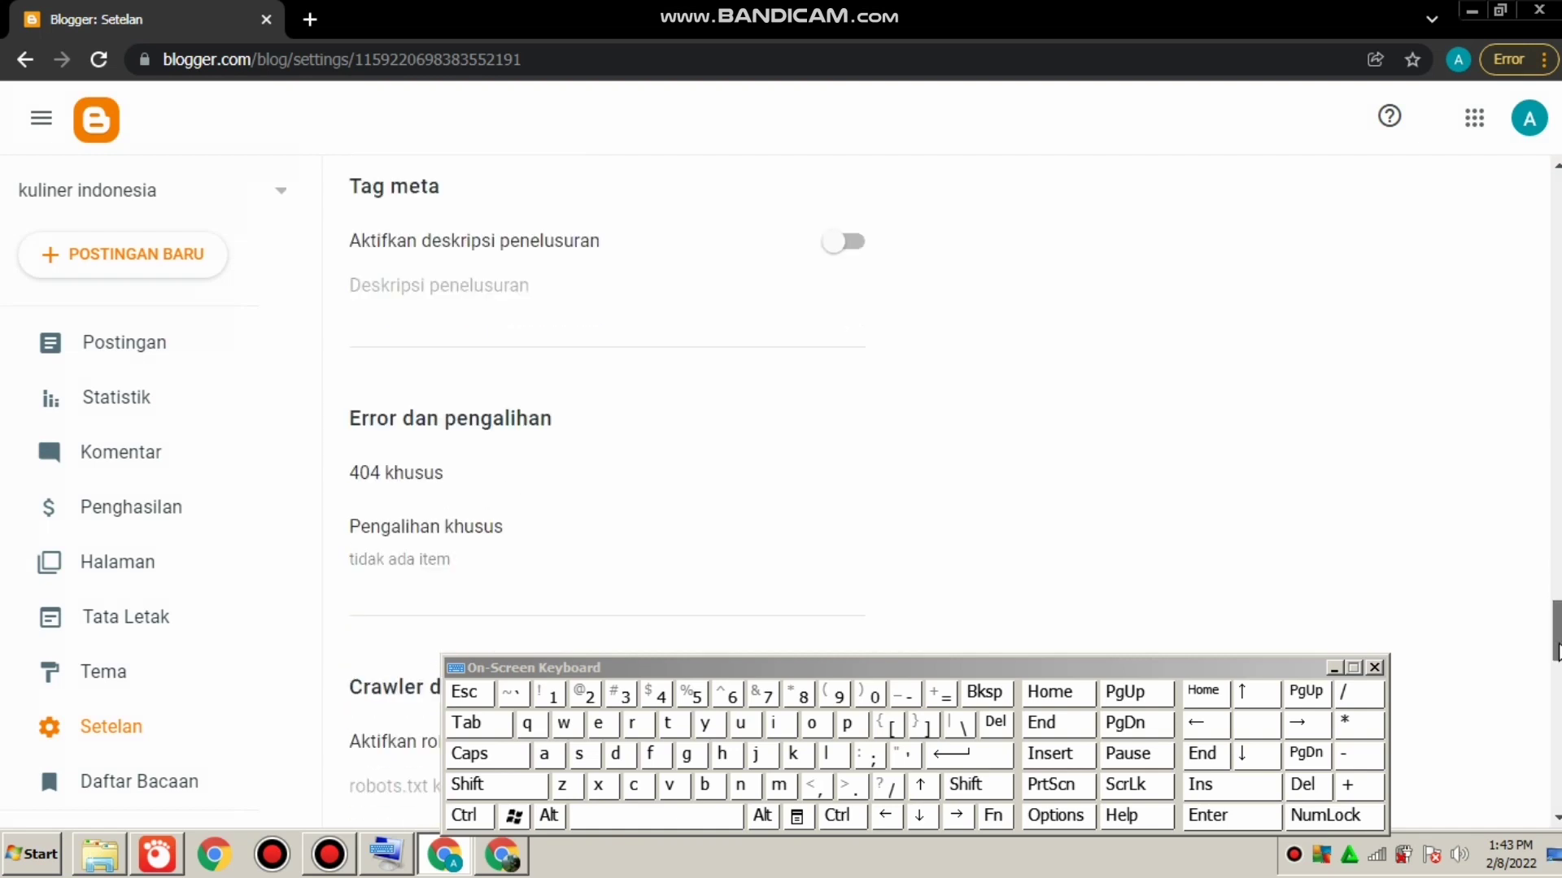
pyautogui.moveTo(979, 656); pyautogui.dragTo(1252, 564)
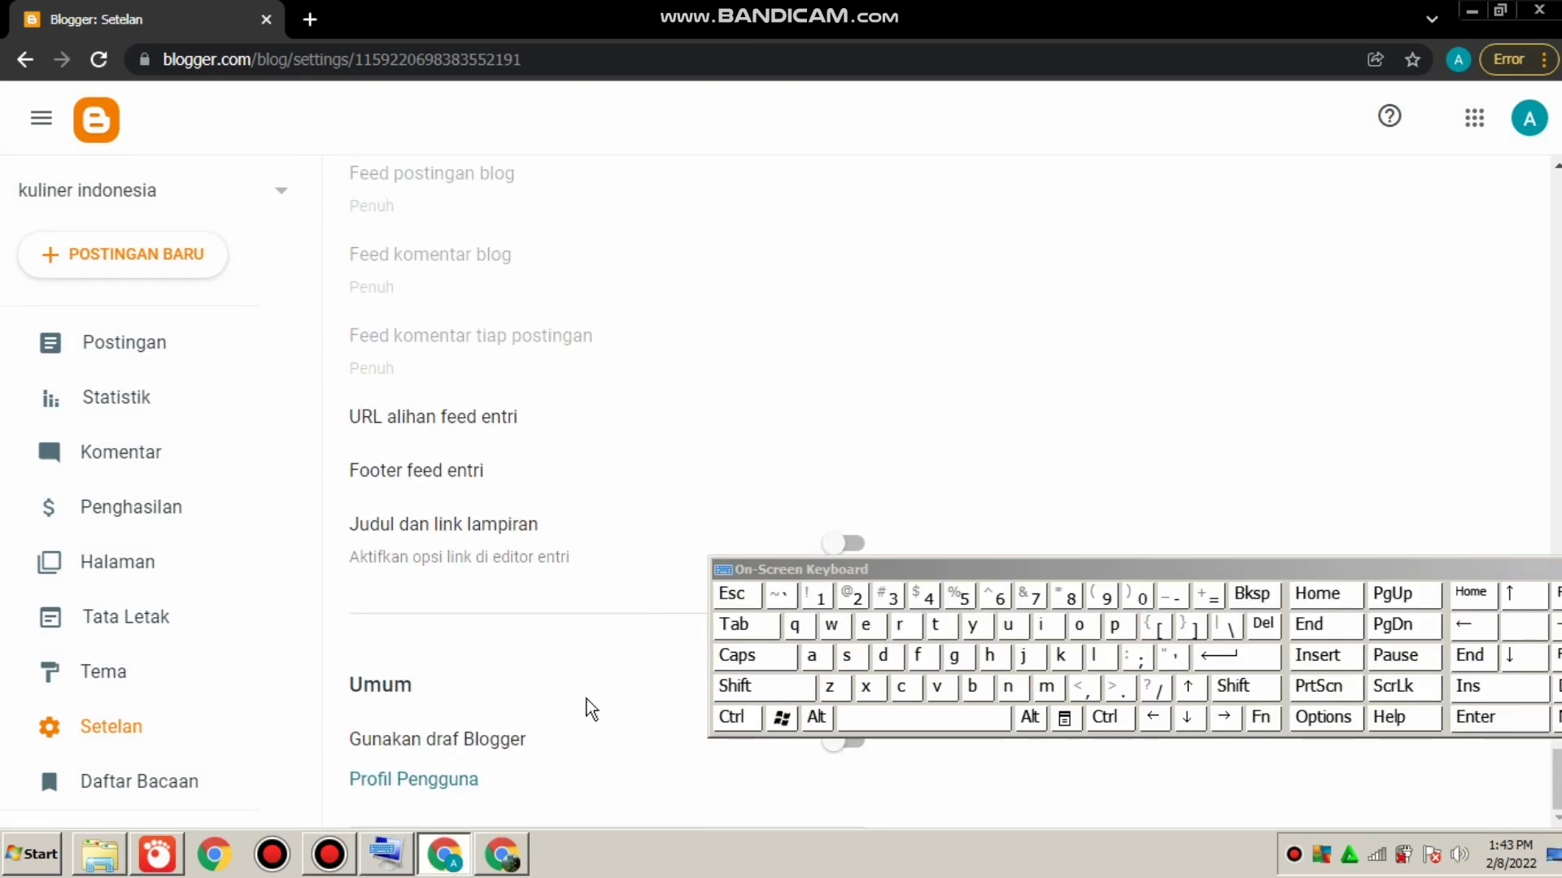
pyautogui.click(409, 778)
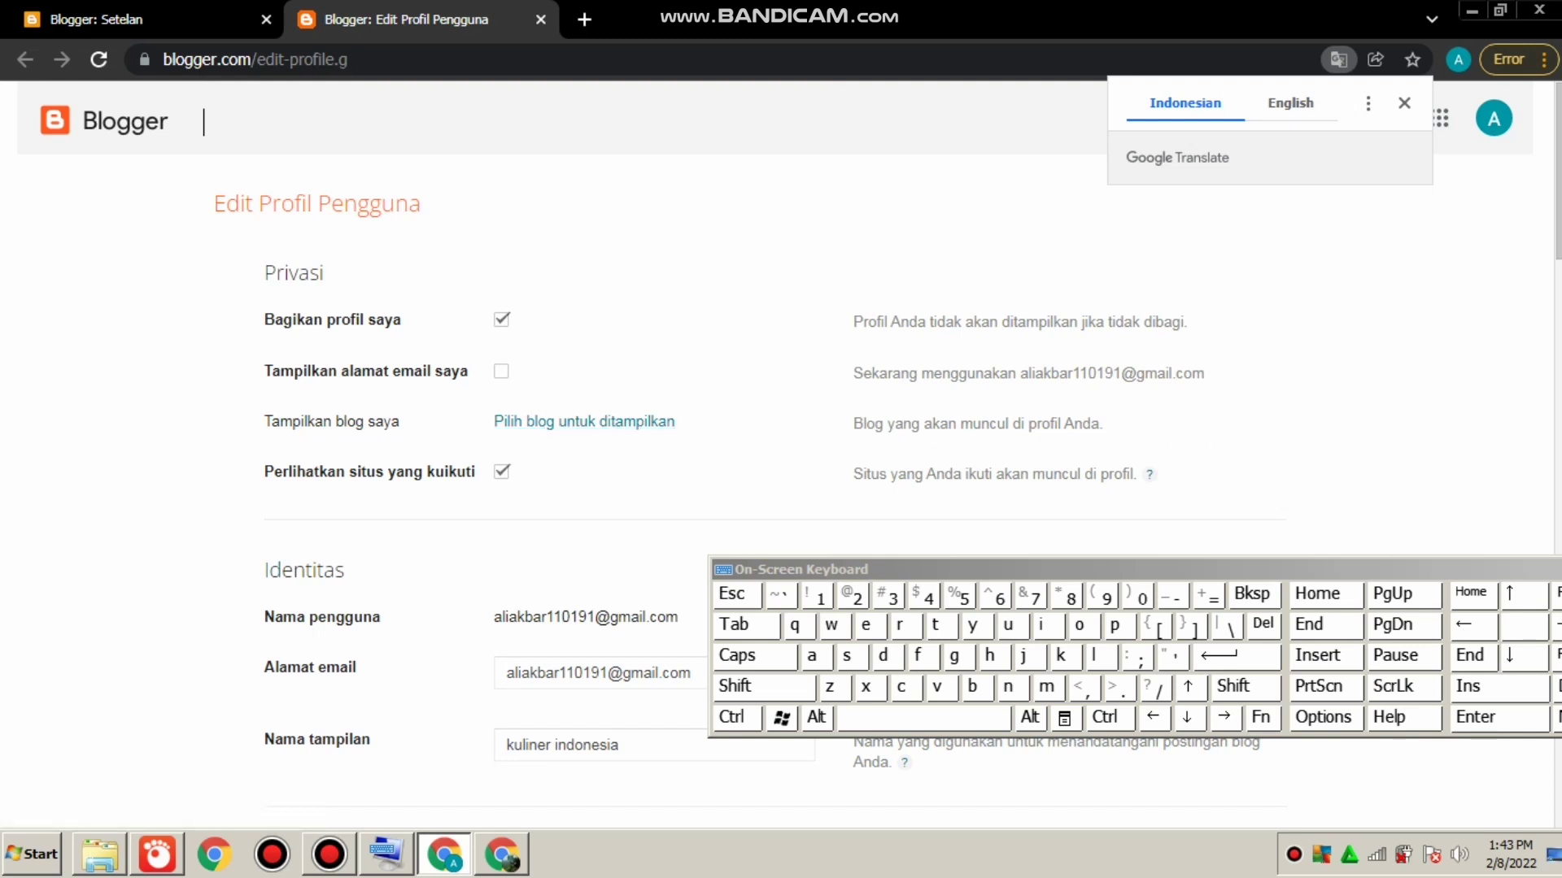
# Review the identity, profile photo, audio clip and general sections of the profile form, and highlight the display name.
pyautogui.scroll(-3, 773, 440)
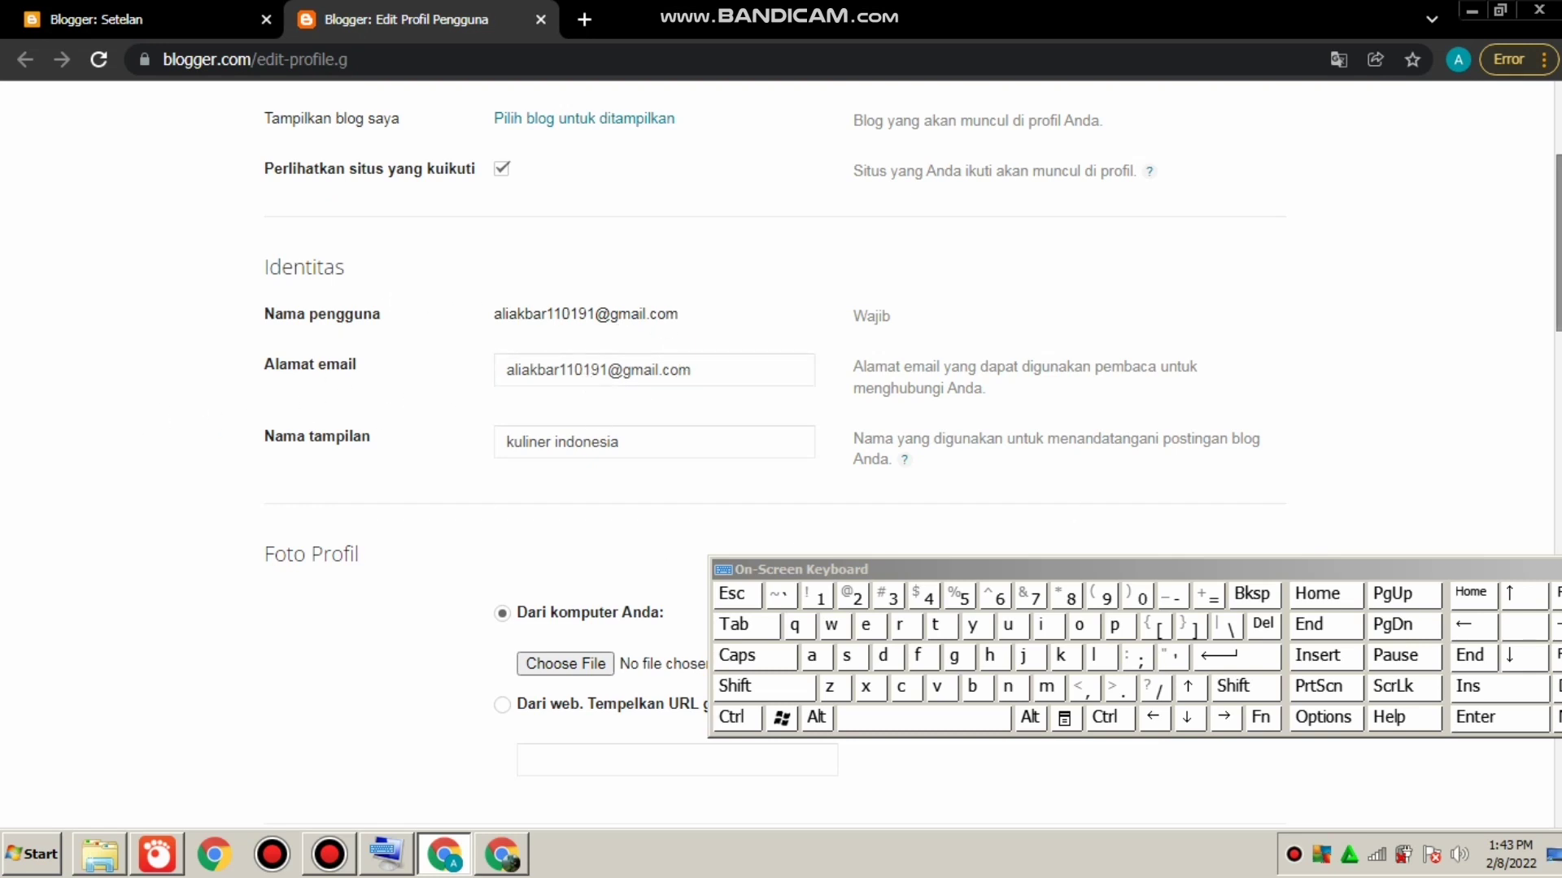
pyautogui.scroll(-1, 1063, 505)
pyautogui.scroll(-6, 781, 439)
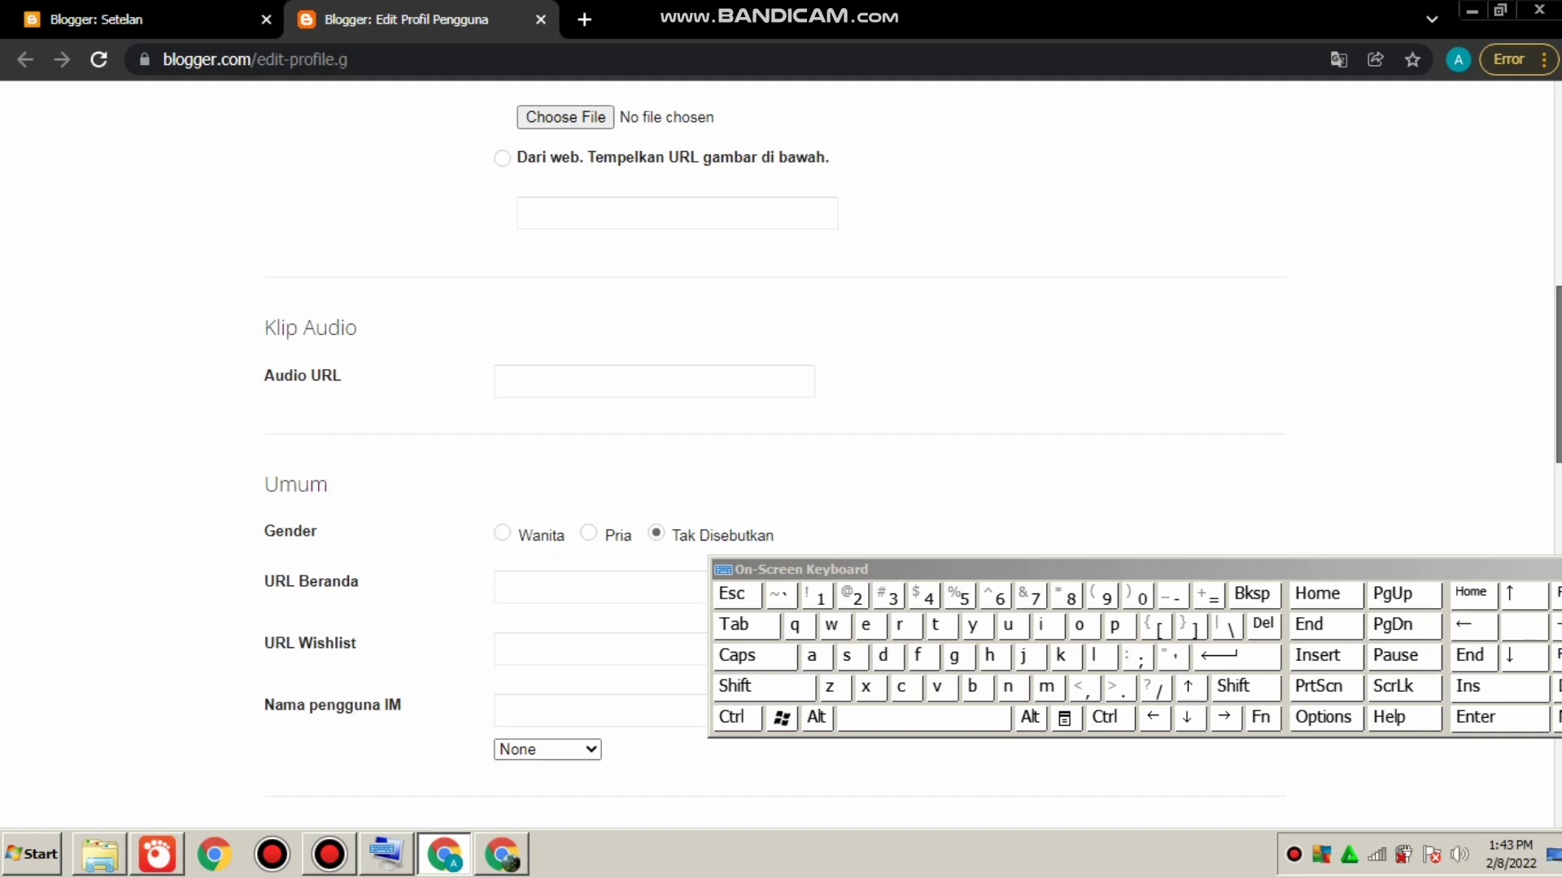
pyautogui.scroll(2, 780, 439)
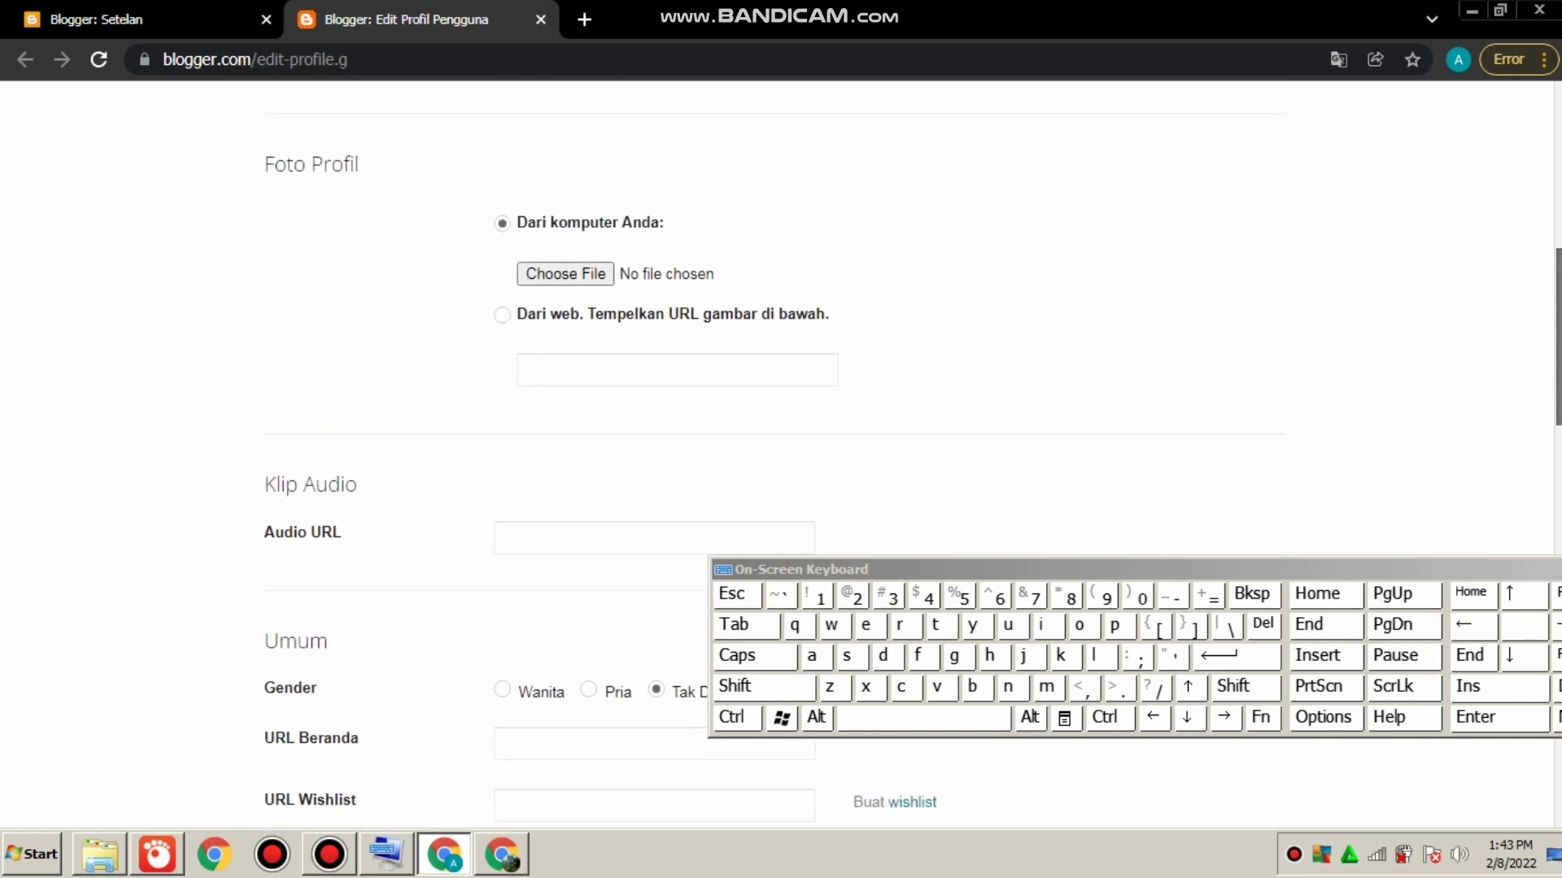
pyautogui.scroll(5, 503, 440)
pyautogui.moveTo(620, 440); pyautogui.dragTo(503, 439)
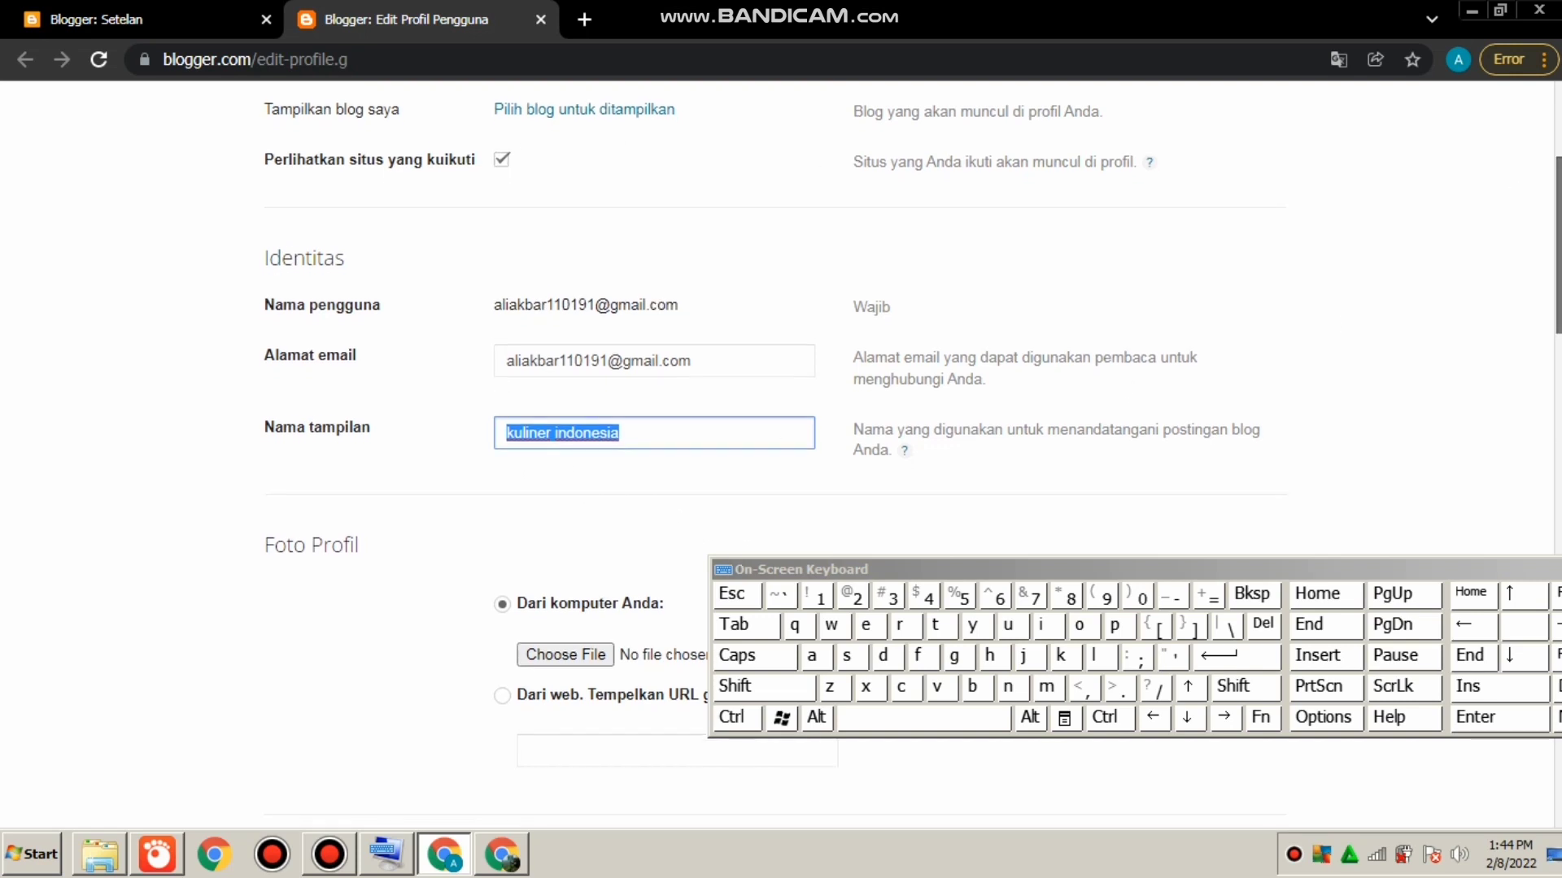
# Set the gender in the profile's general section to Pria.
pyautogui.scroll(-4, 773, 406)
pyautogui.moveTo(1555, 282); pyautogui.dragTo(1537, 401)
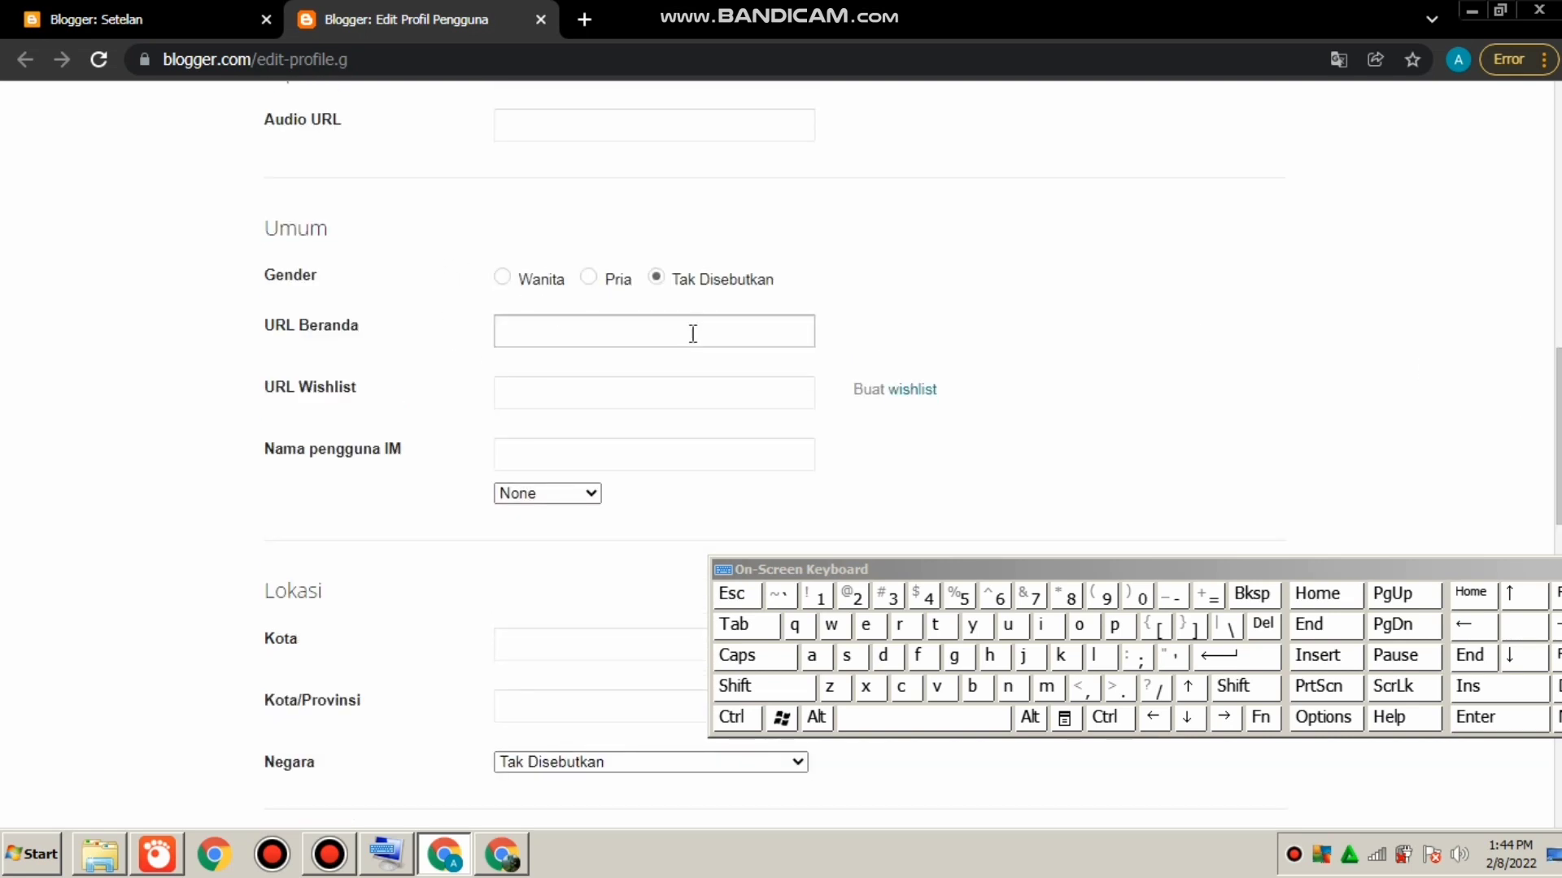
pyautogui.click(594, 281)
pyautogui.click(288, 326)
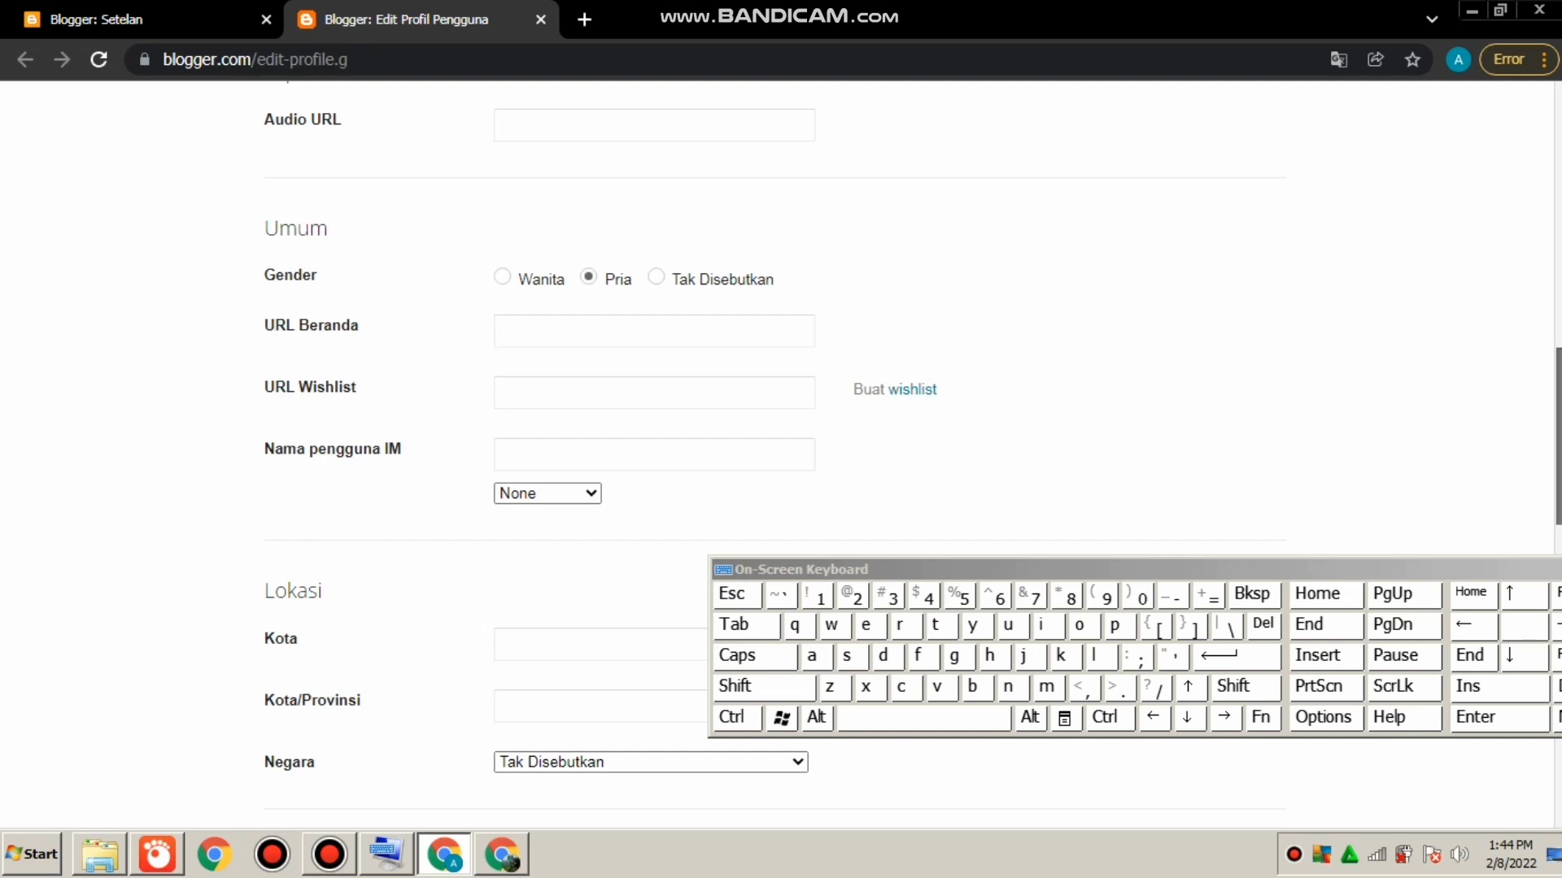
# Enter "penajam" as the city in the profile's location section.
pyautogui.scroll(-6, 1521, 500)
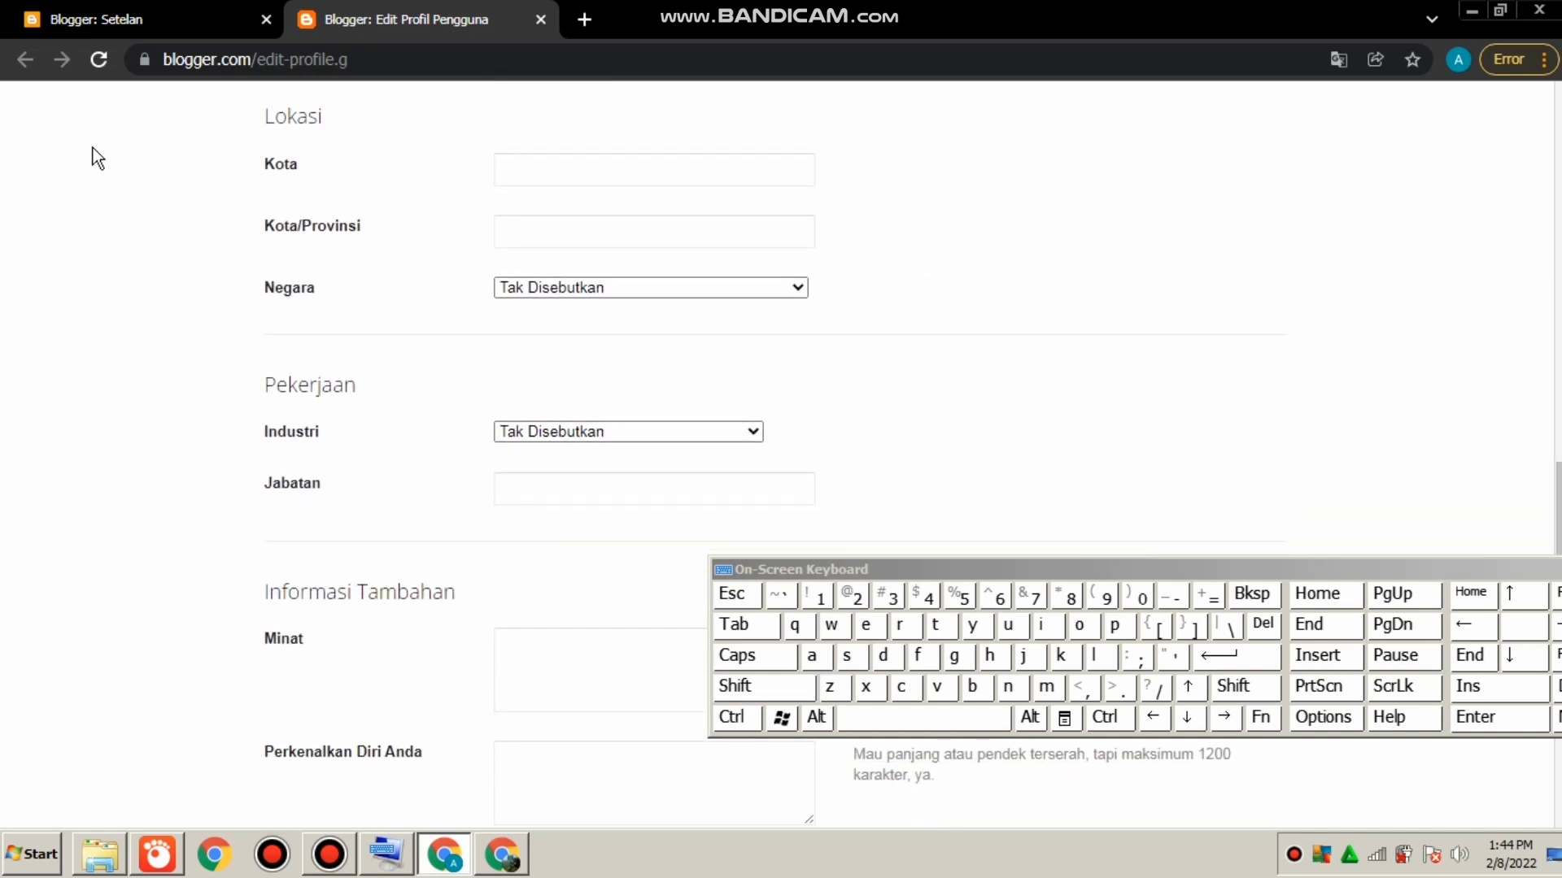
pyautogui.click(546, 170)
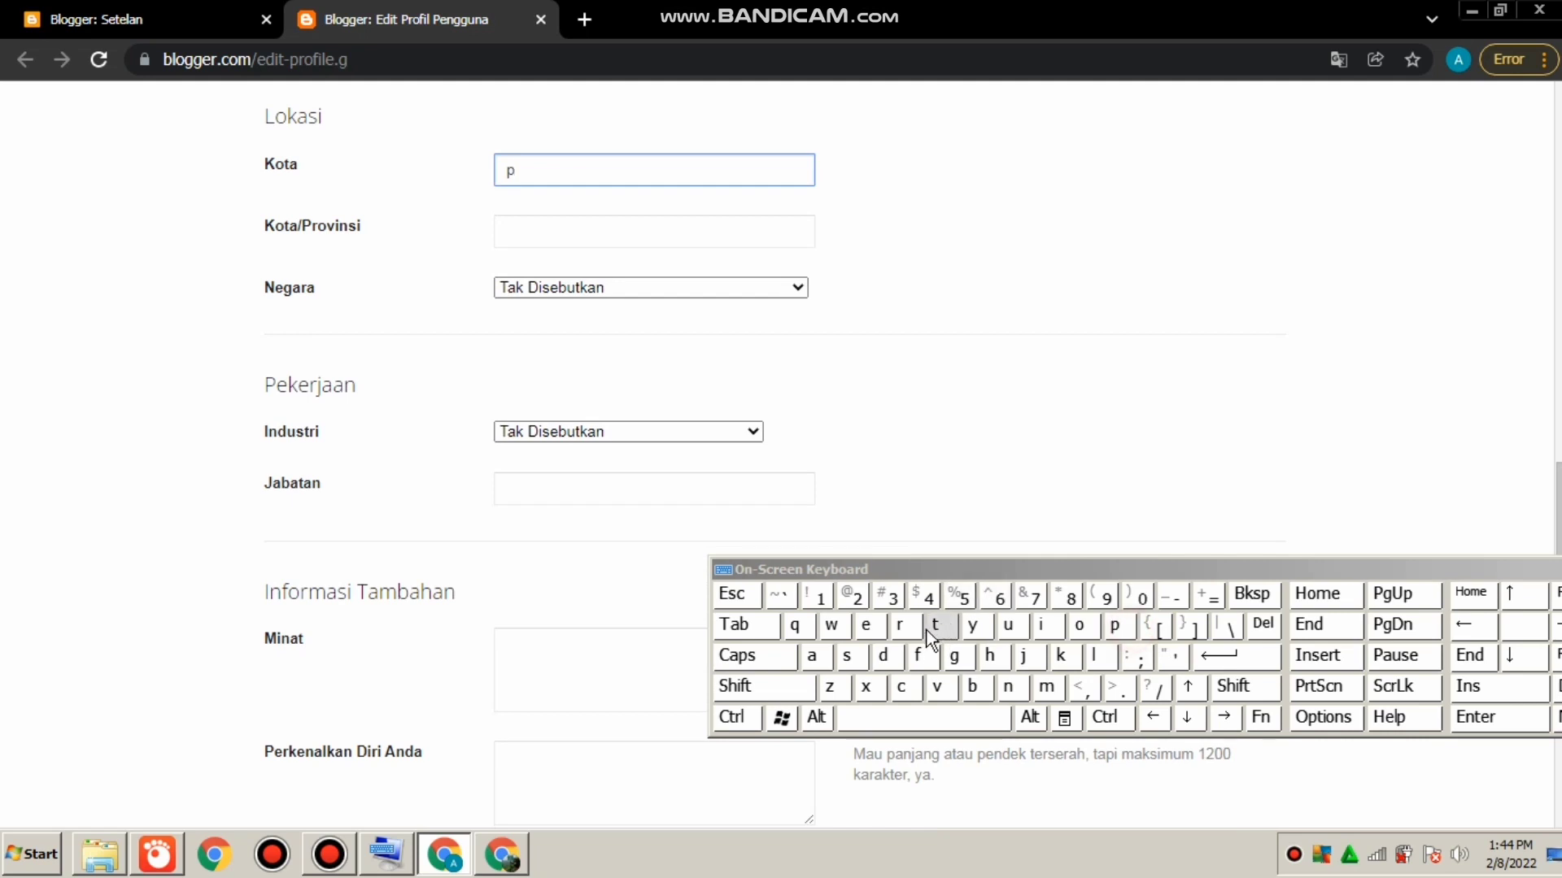
pyautogui.write('p')
pyautogui.click(872, 625)
pyautogui.write('n')
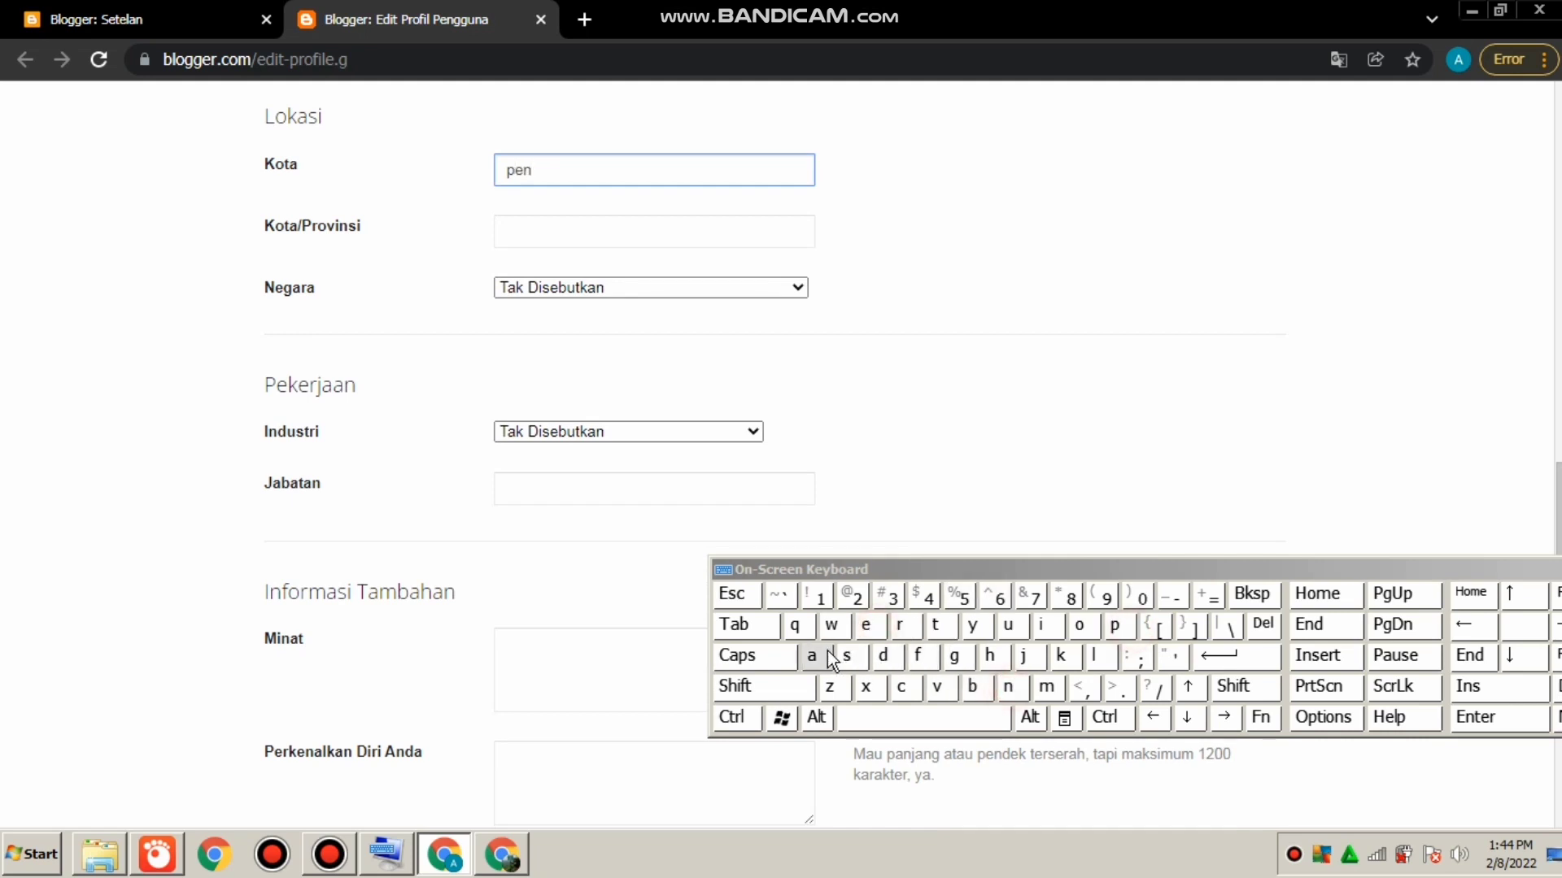
pyautogui.click(817, 656)
pyautogui.click(1024, 655)
pyautogui.click(817, 656)
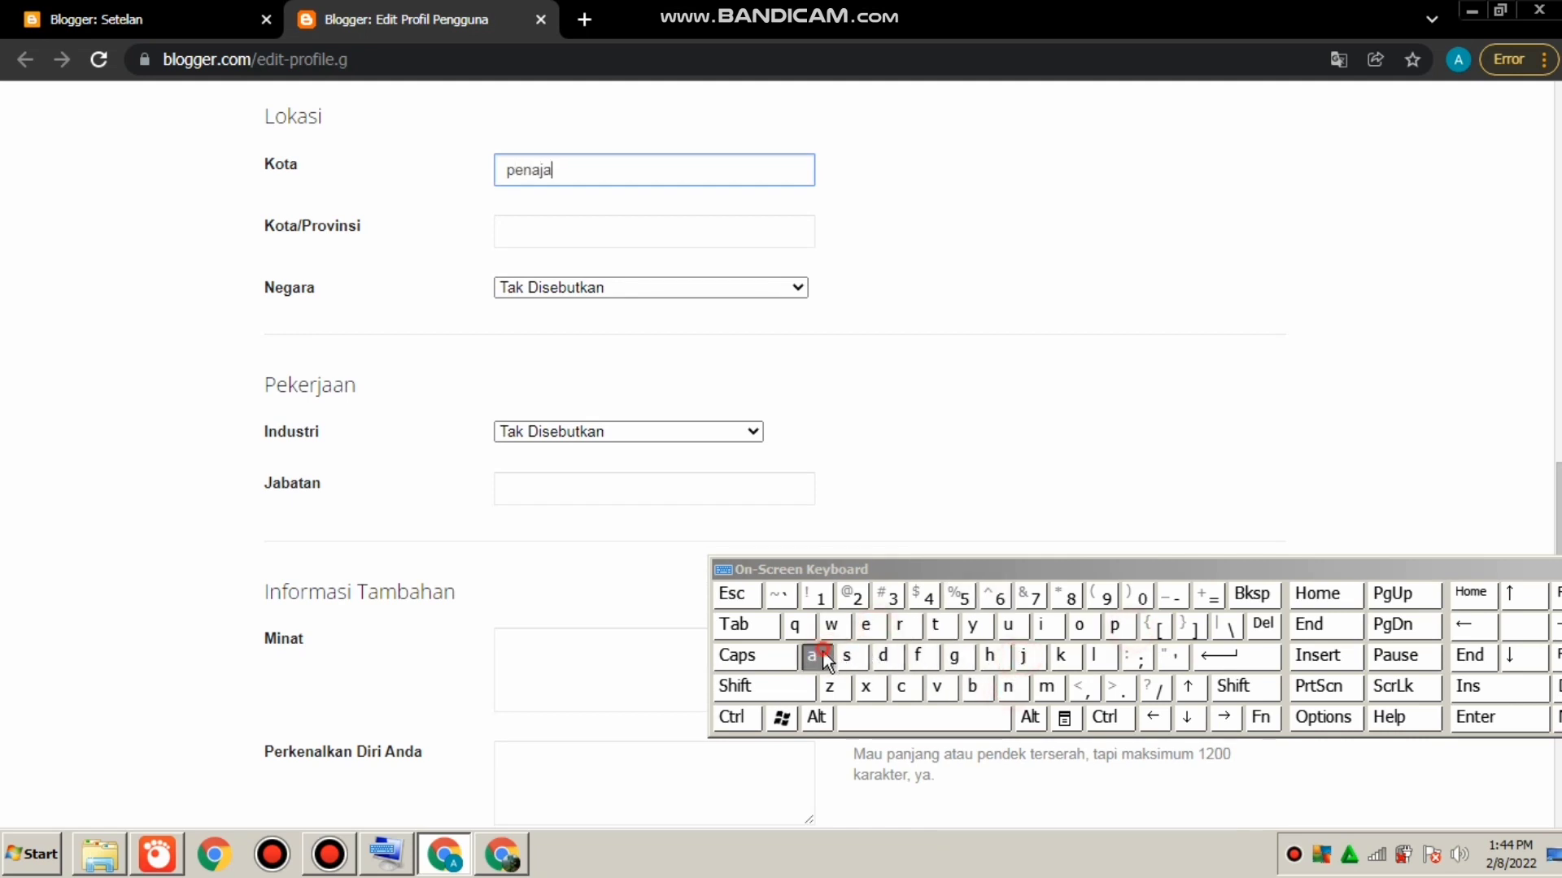
pyautogui.click(1049, 687)
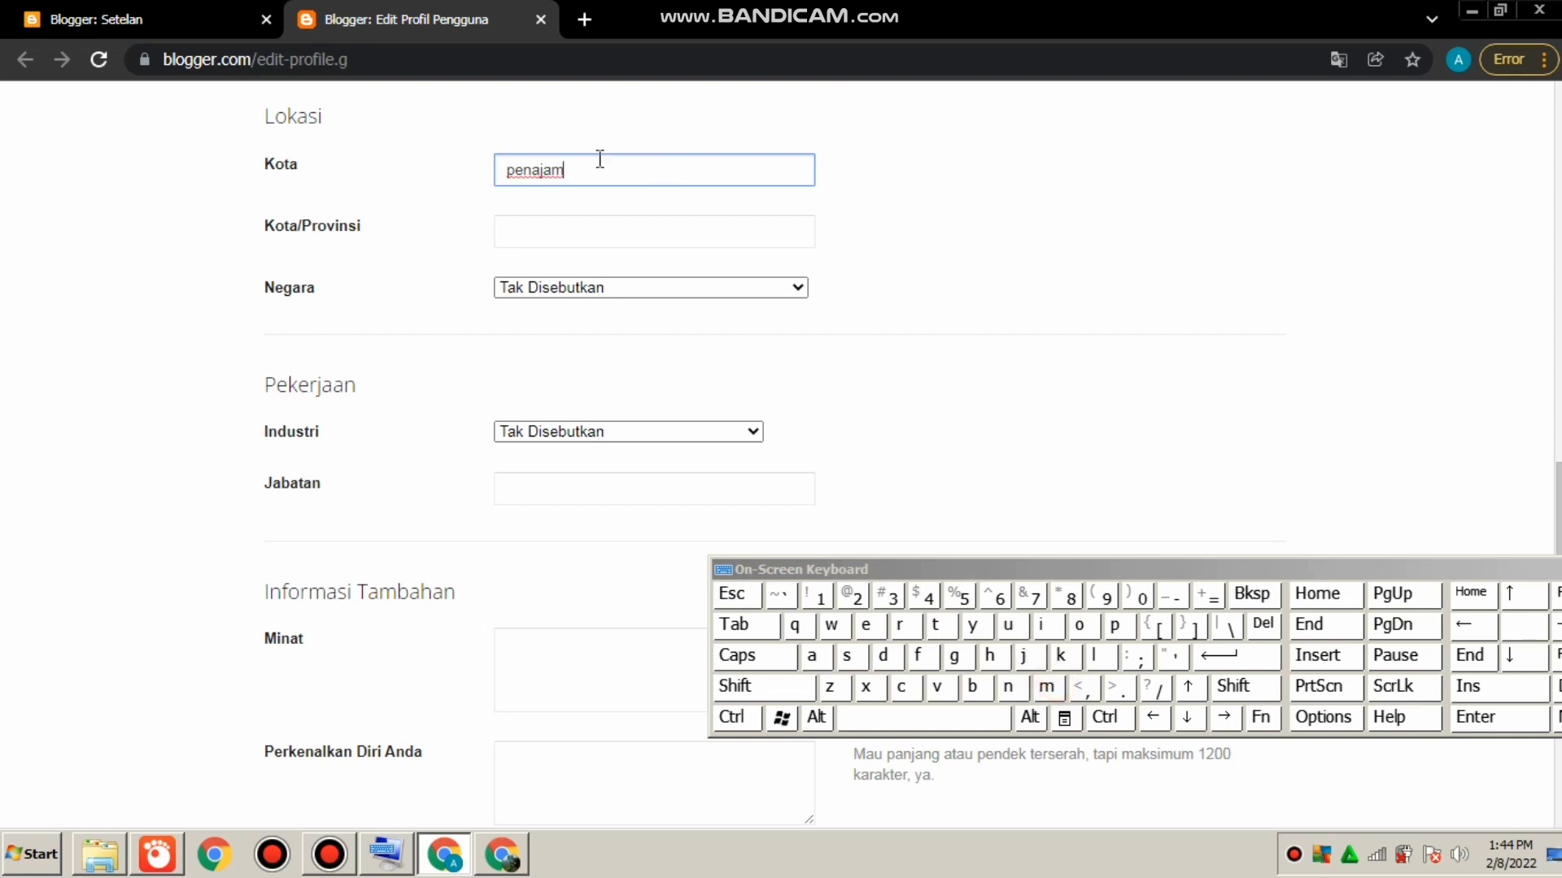
# Enter "kalimatan timur" as the province in the profile's location section.
pyautogui.click(568, 228)
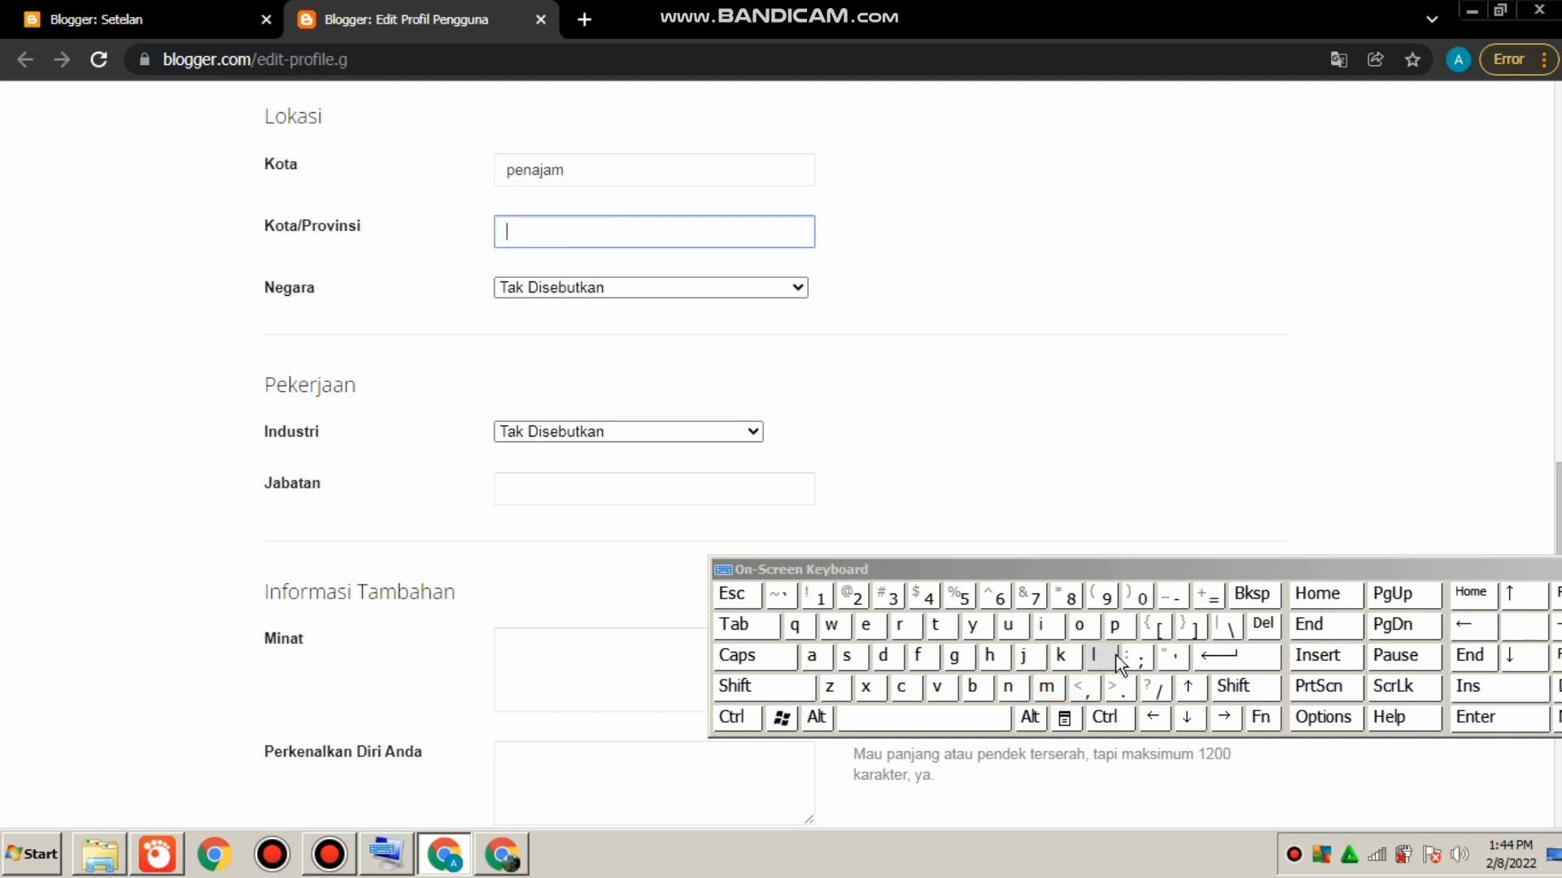
pyautogui.click(1063, 659)
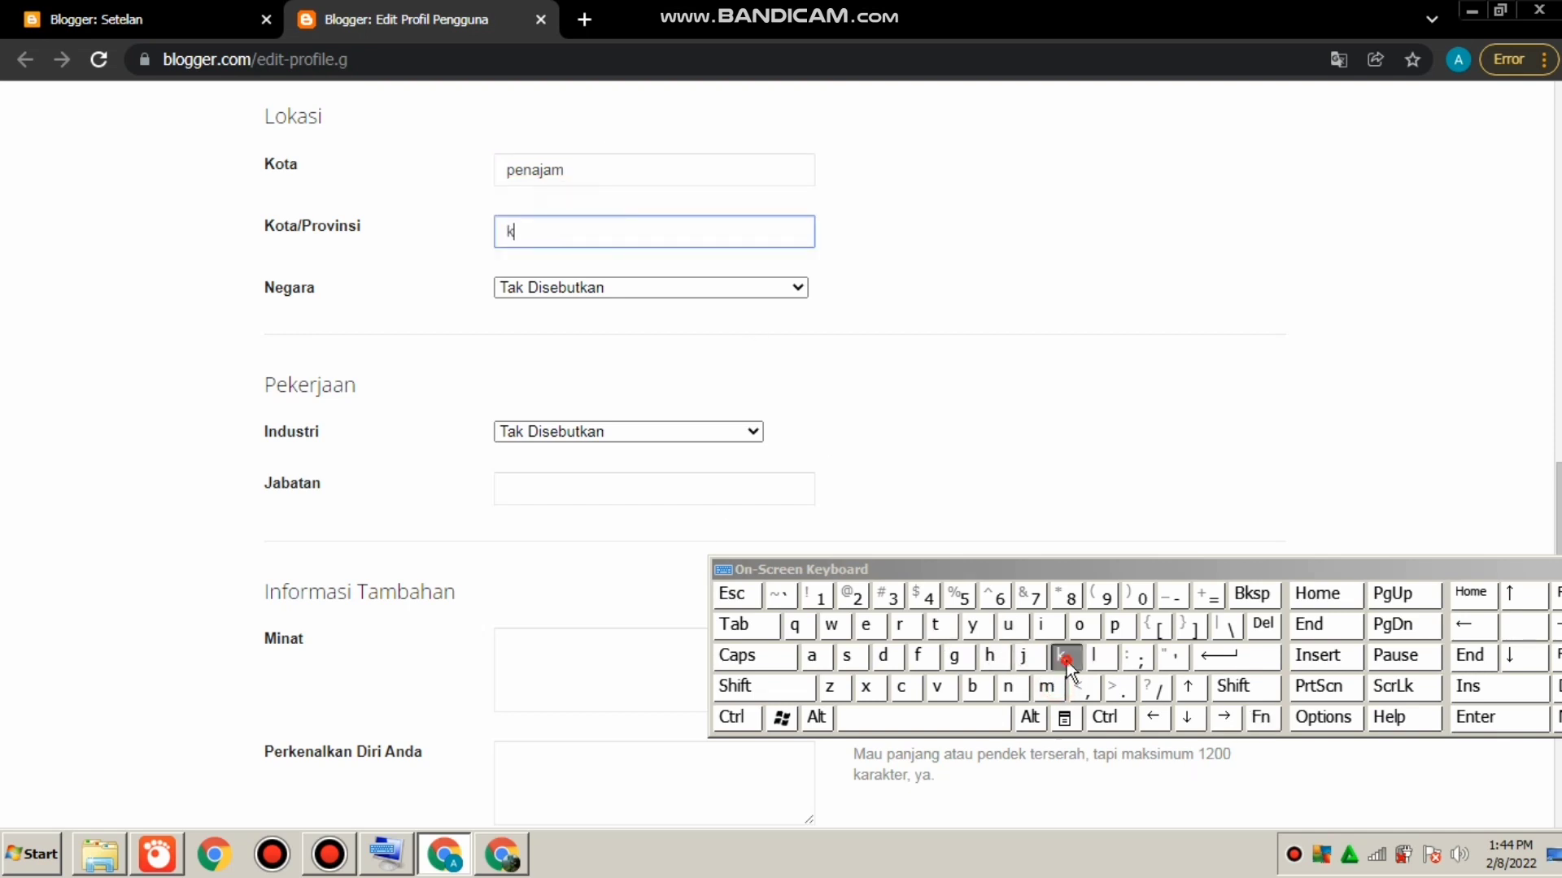
pyautogui.click(816, 657)
pyautogui.click(1250, 598)
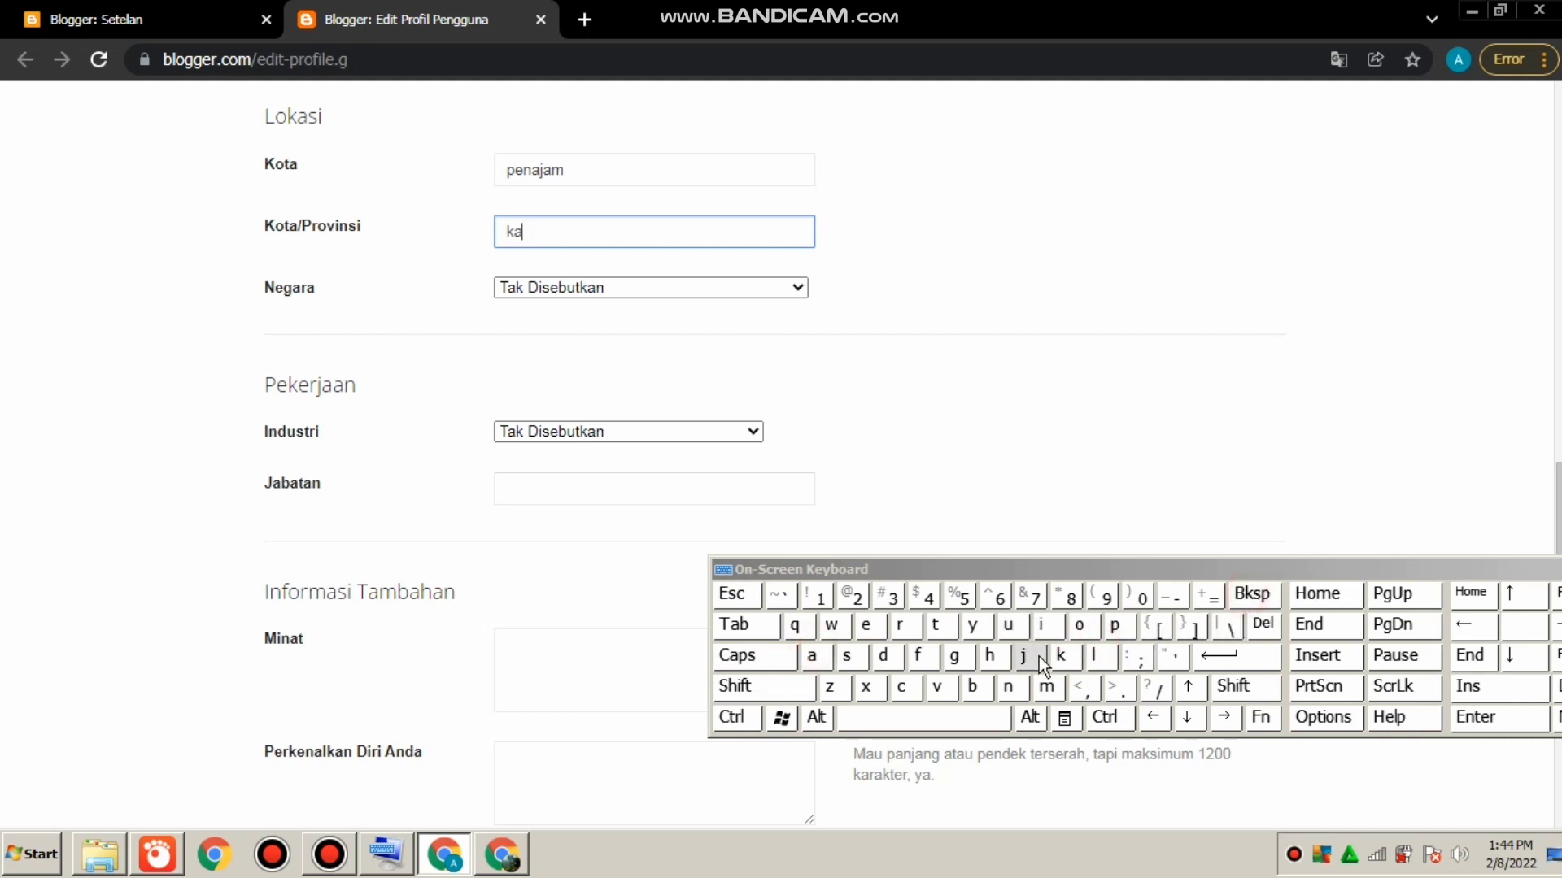
pyautogui.click(1097, 659)
pyautogui.click(824, 651)
pyautogui.click(935, 626)
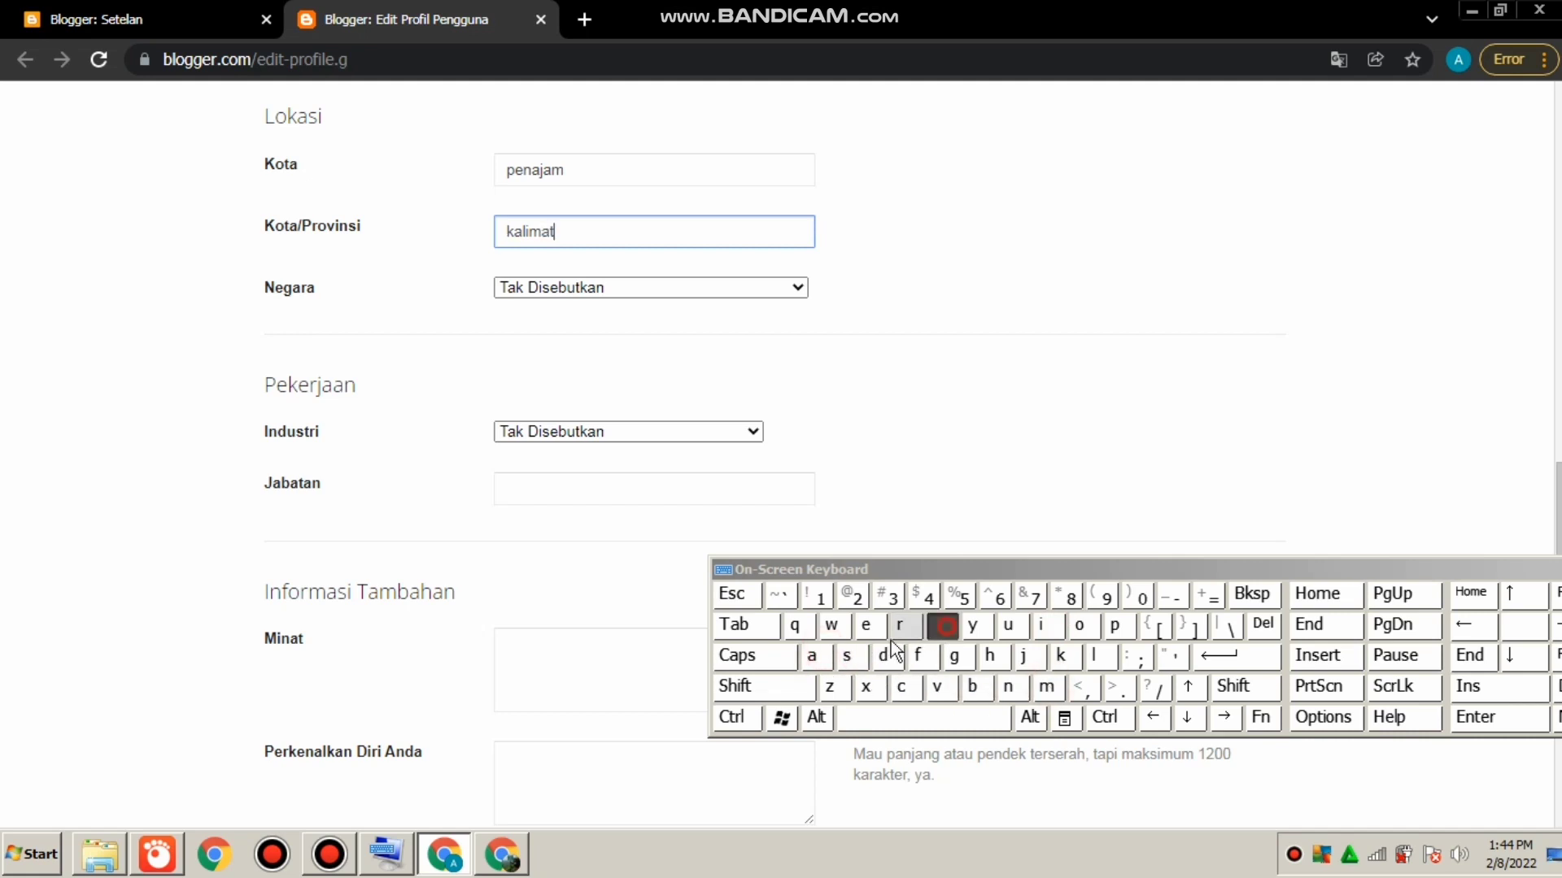
pyautogui.click(813, 657)
pyautogui.click(1008, 687)
pyautogui.click(961, 727)
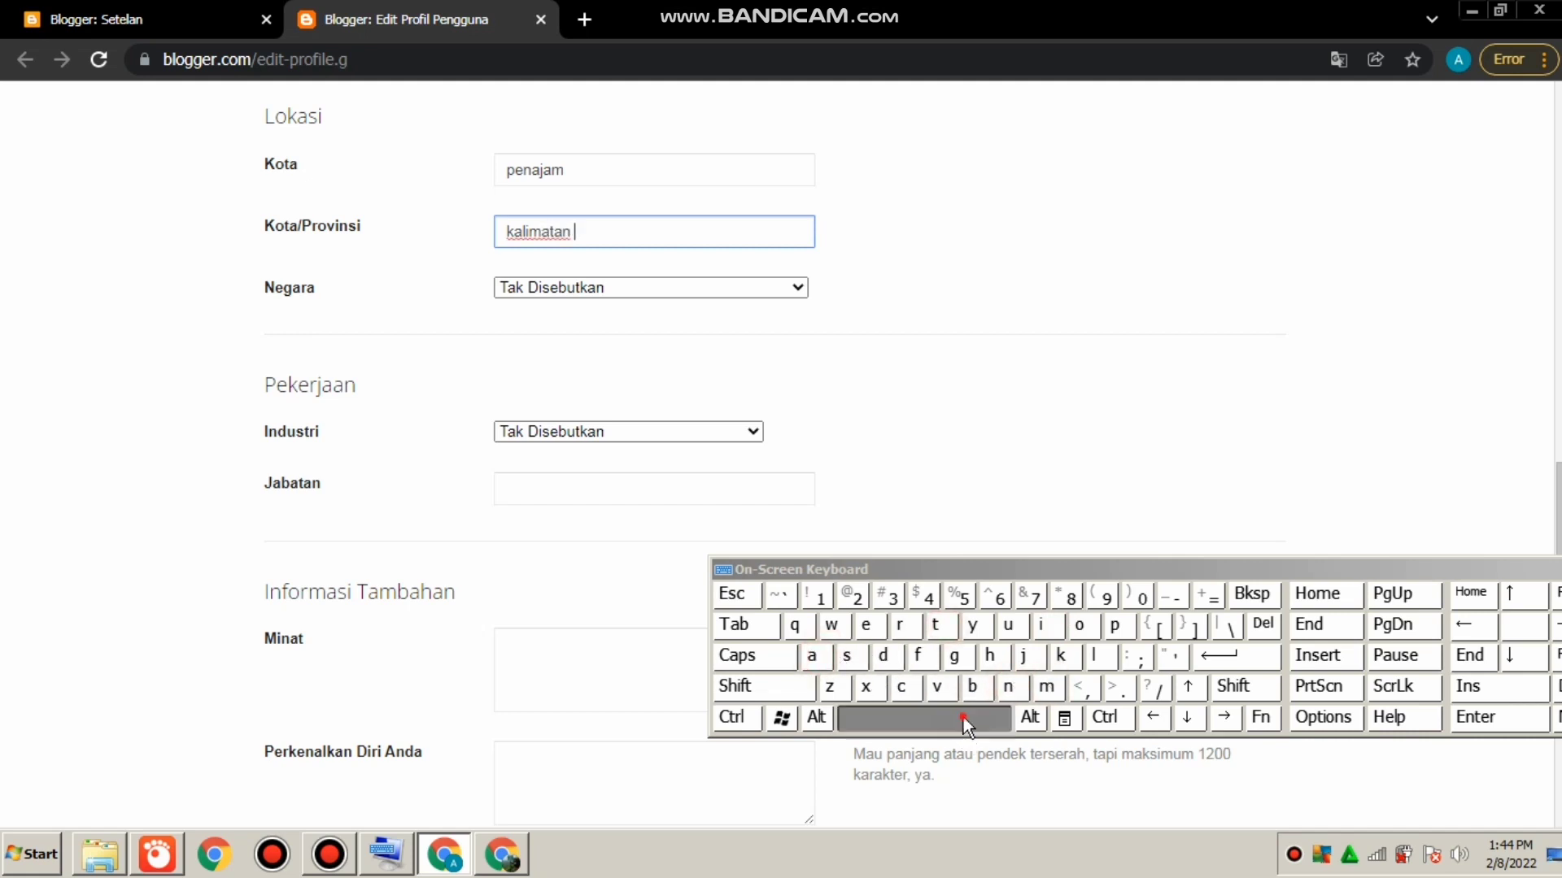
pyautogui.write('ti')
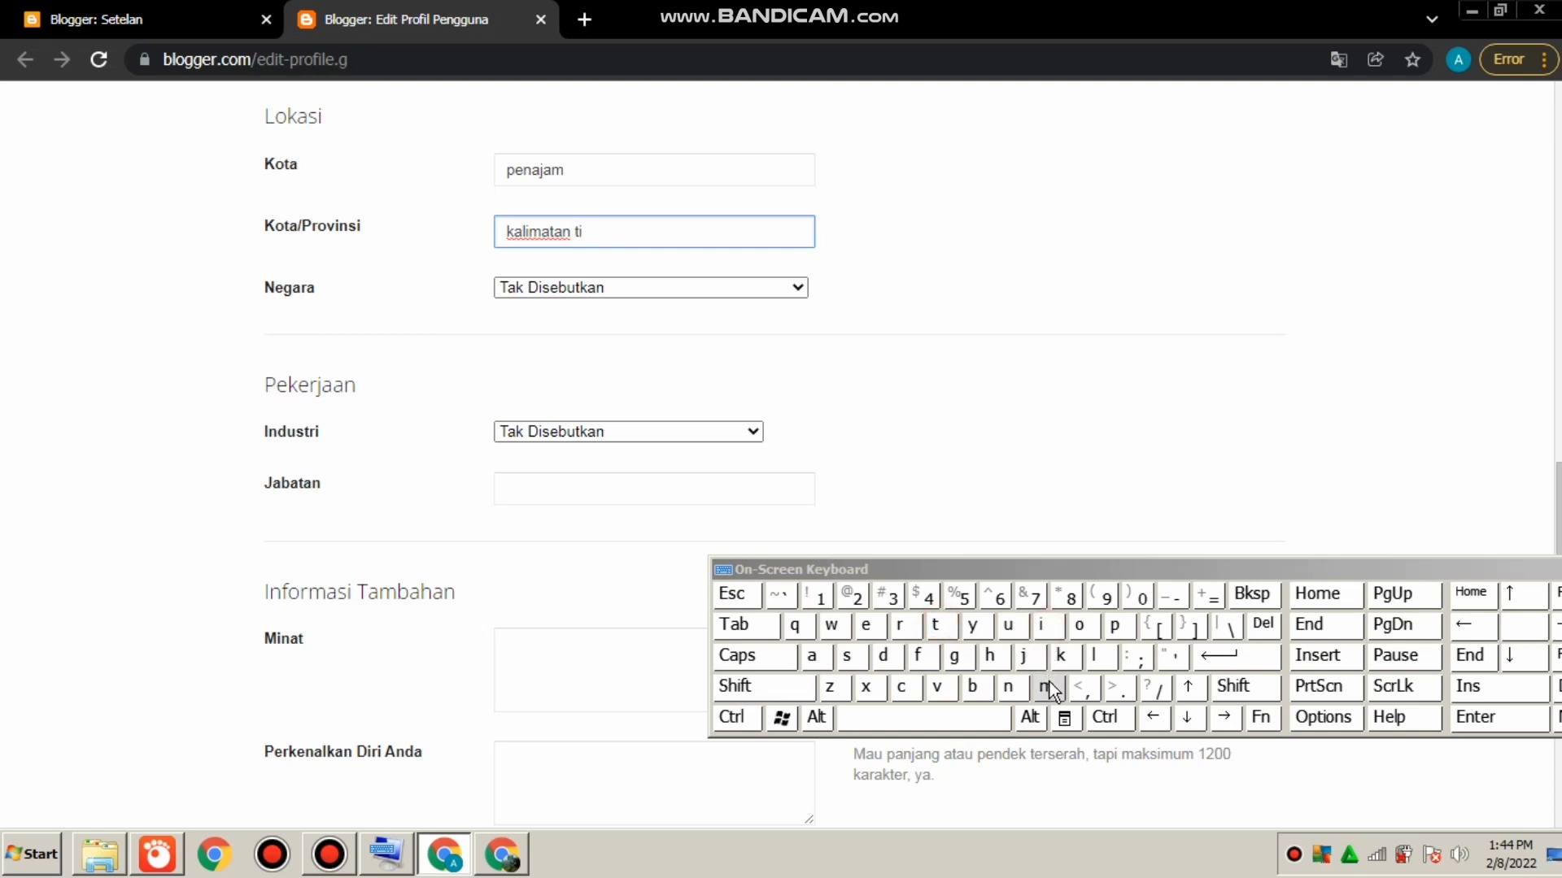
pyautogui.click(1047, 687)
pyautogui.click(1010, 624)
pyautogui.click(903, 626)
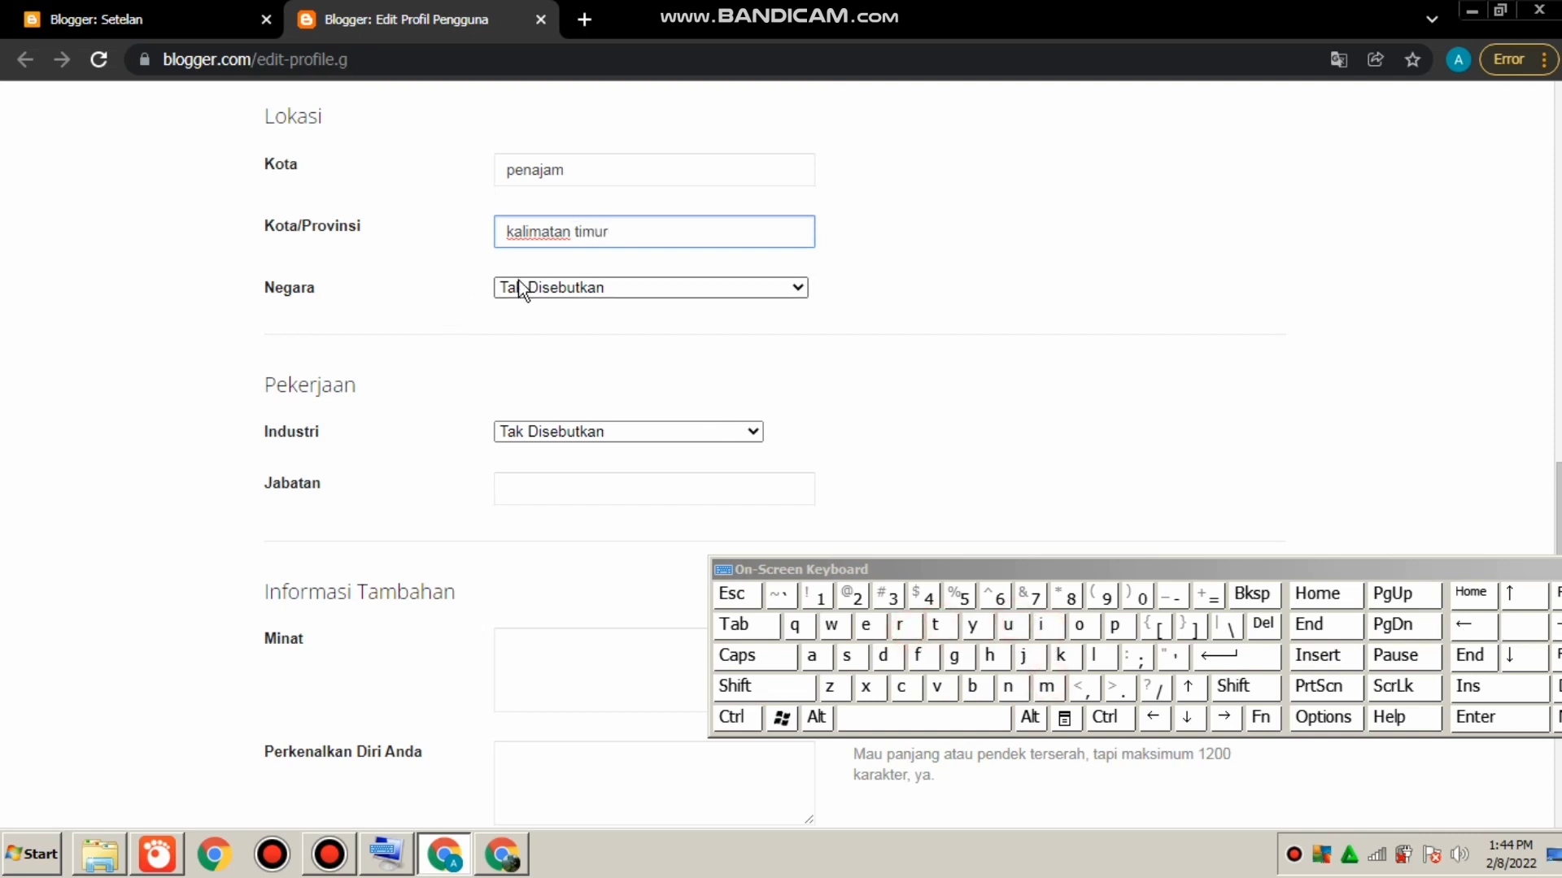
# Set the country in the location section to Indonesia.
pyautogui.click(591, 290)
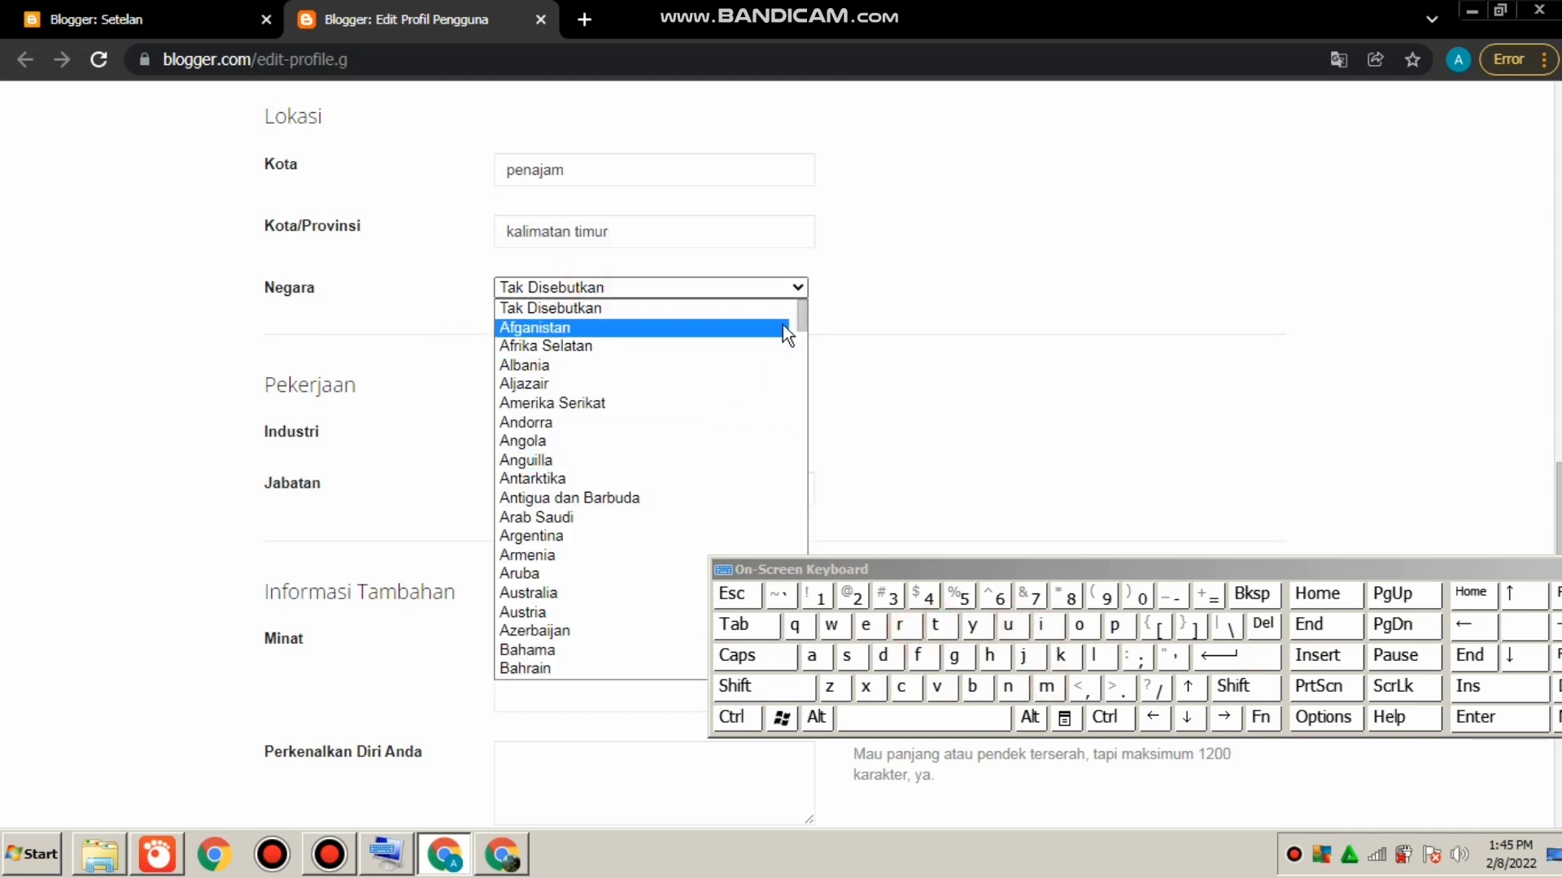
pyautogui.moveTo(804, 319); pyautogui.dragTo(804, 436)
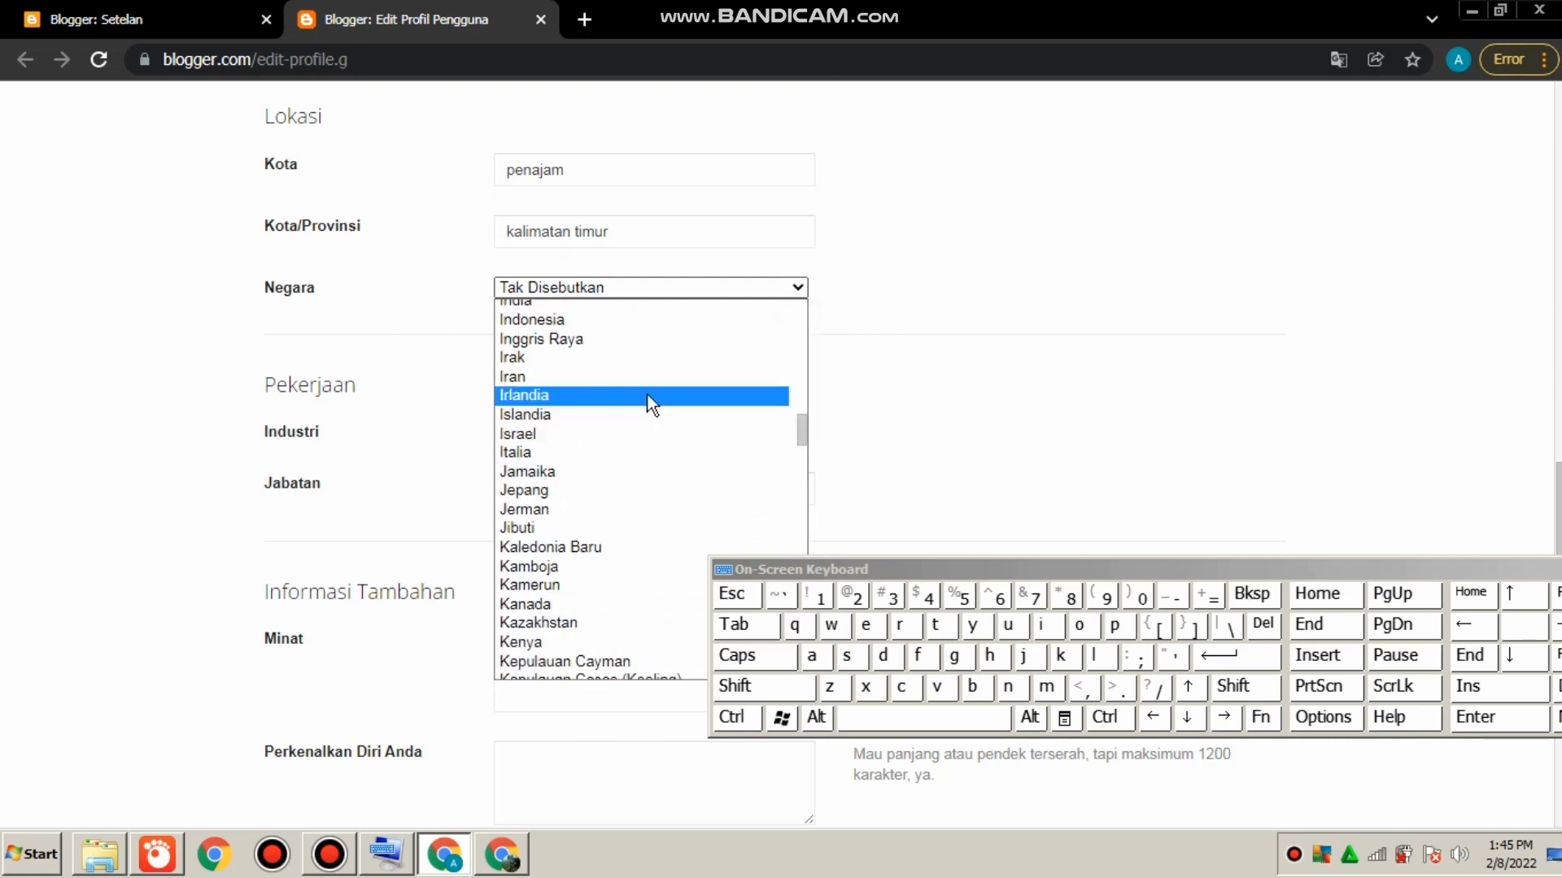
pyautogui.click(602, 327)
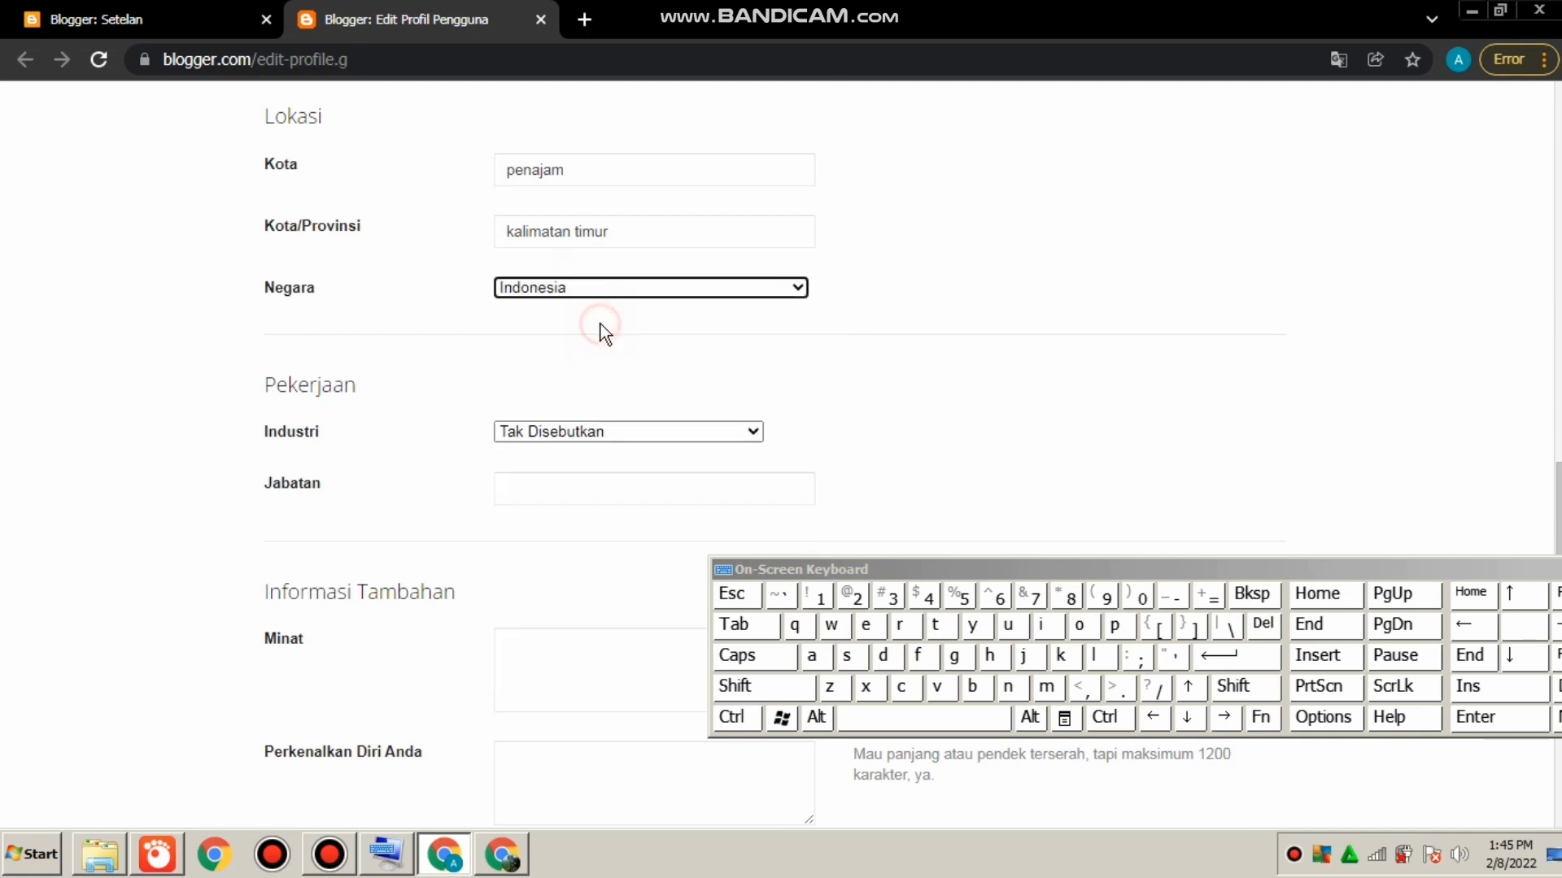
# Set the industry in the profile's occupation section to Pemasaran.
pyautogui.click(659, 424)
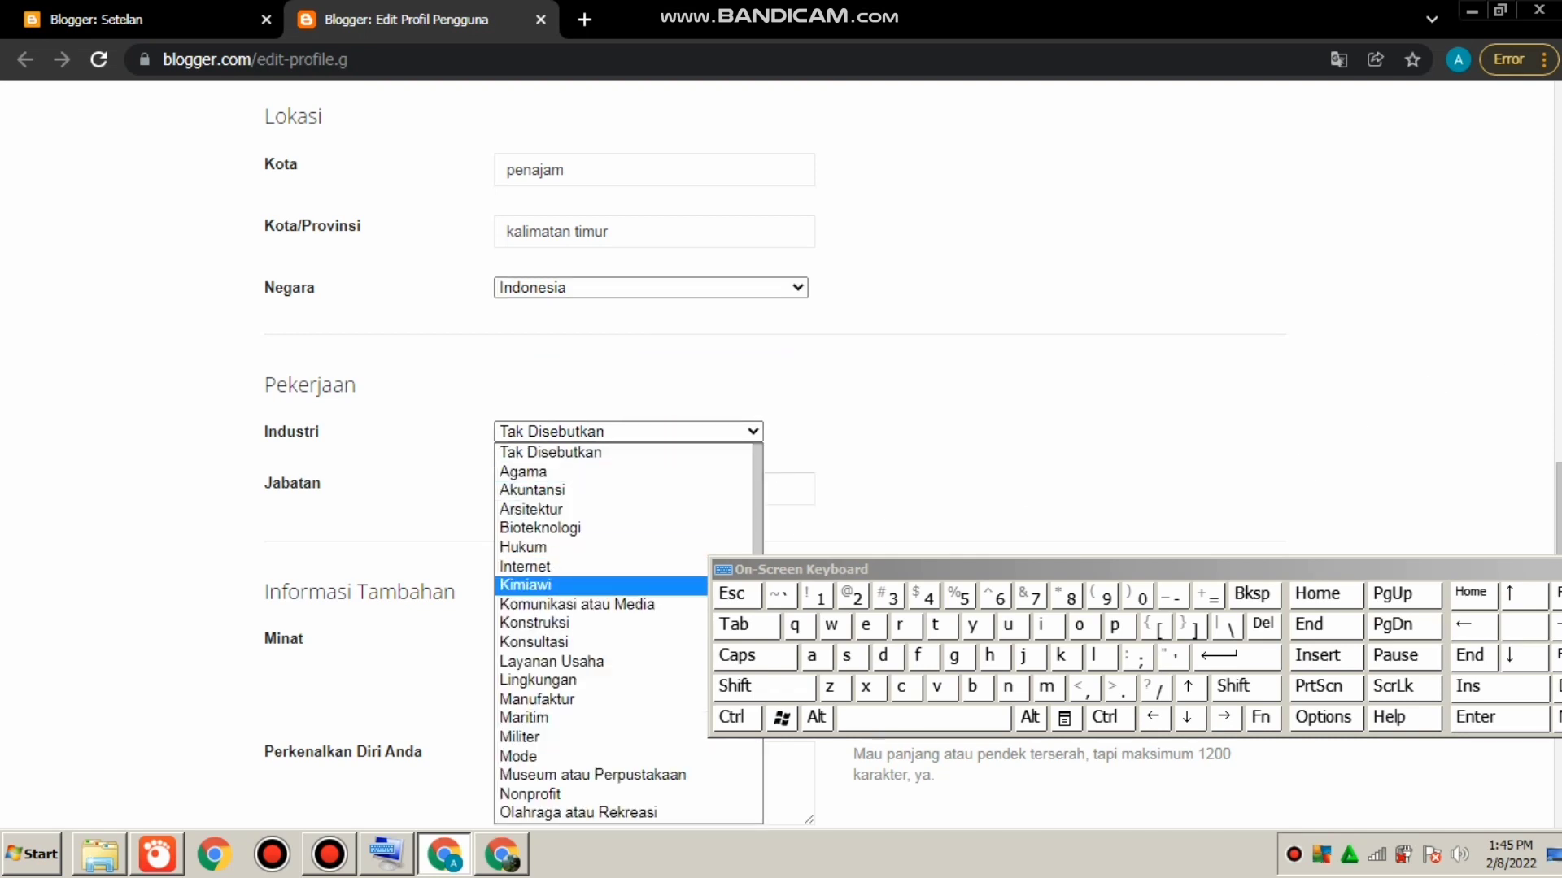
pyautogui.scroll(-1, 1318, 404)
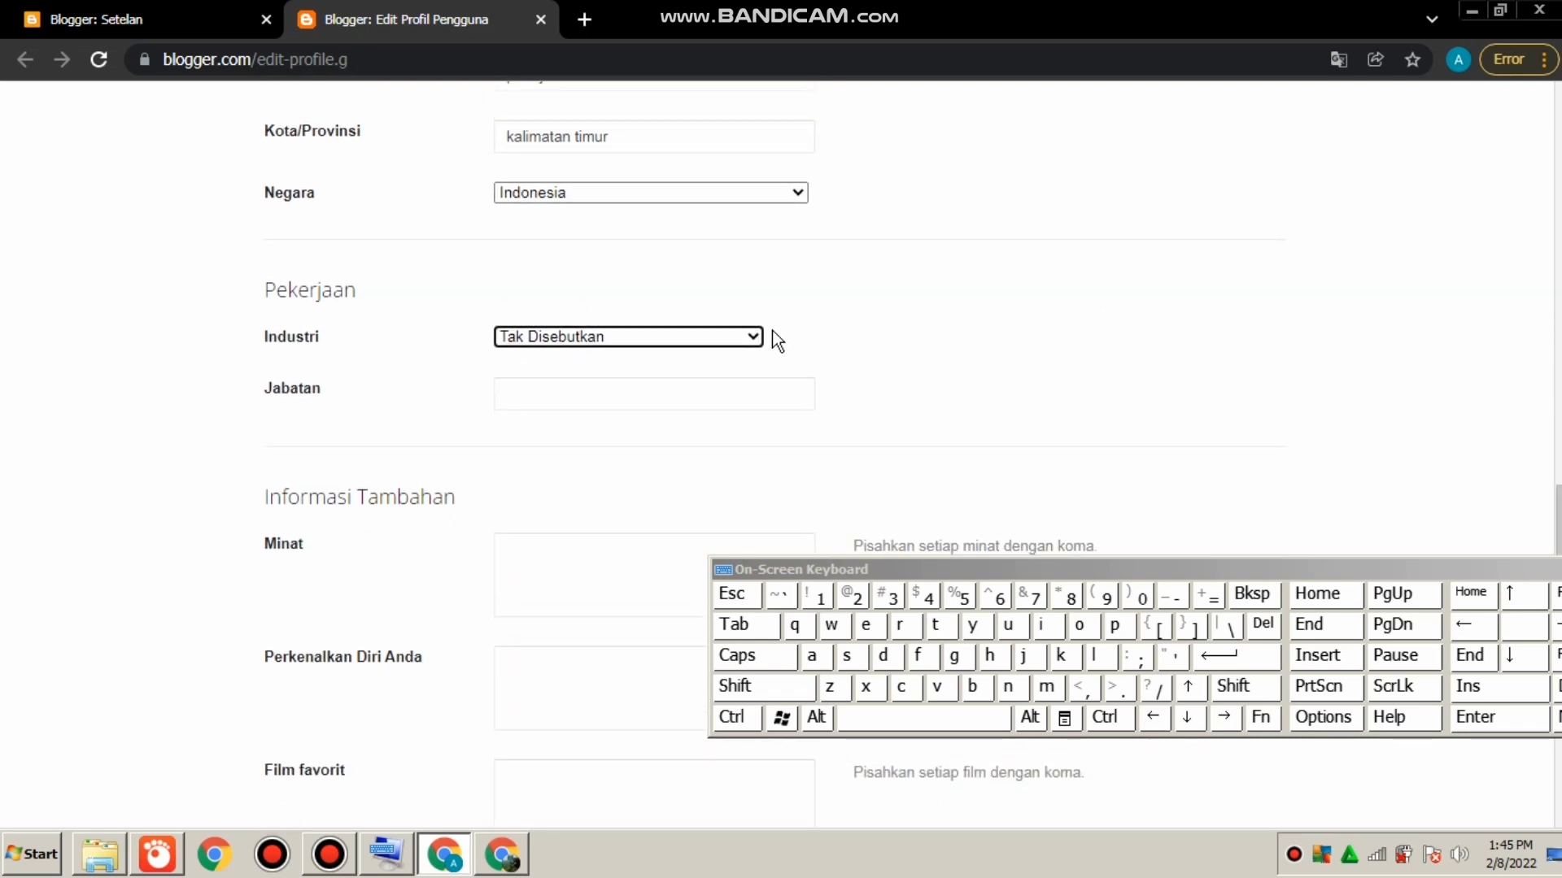
pyautogui.click(754, 337)
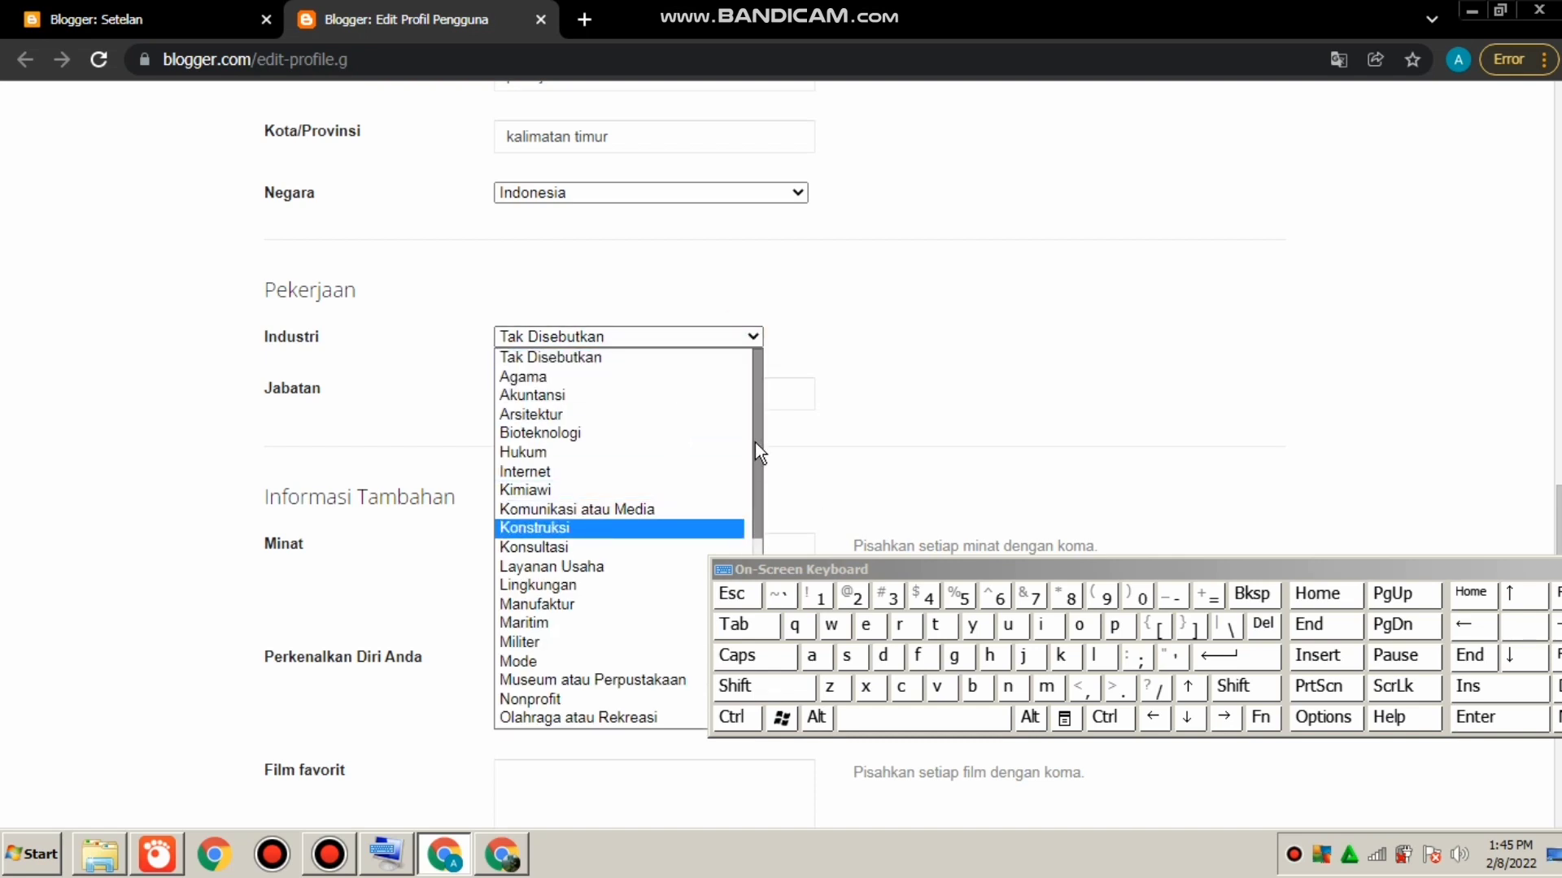
pyautogui.scroll(-1, 756, 441)
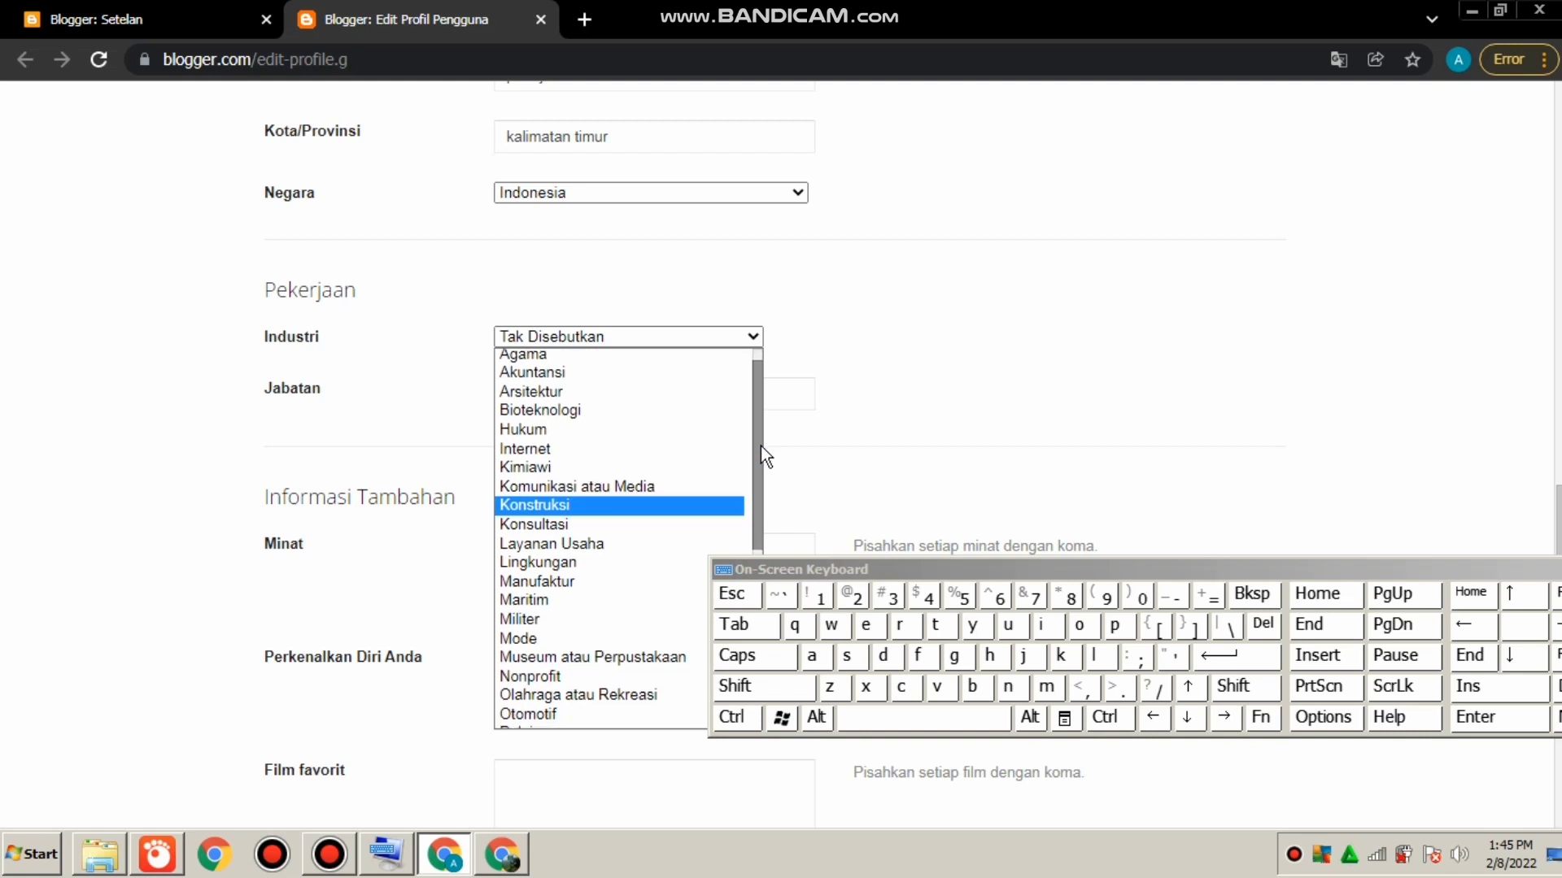
pyautogui.moveTo(760, 445); pyautogui.dragTo(707, 692)
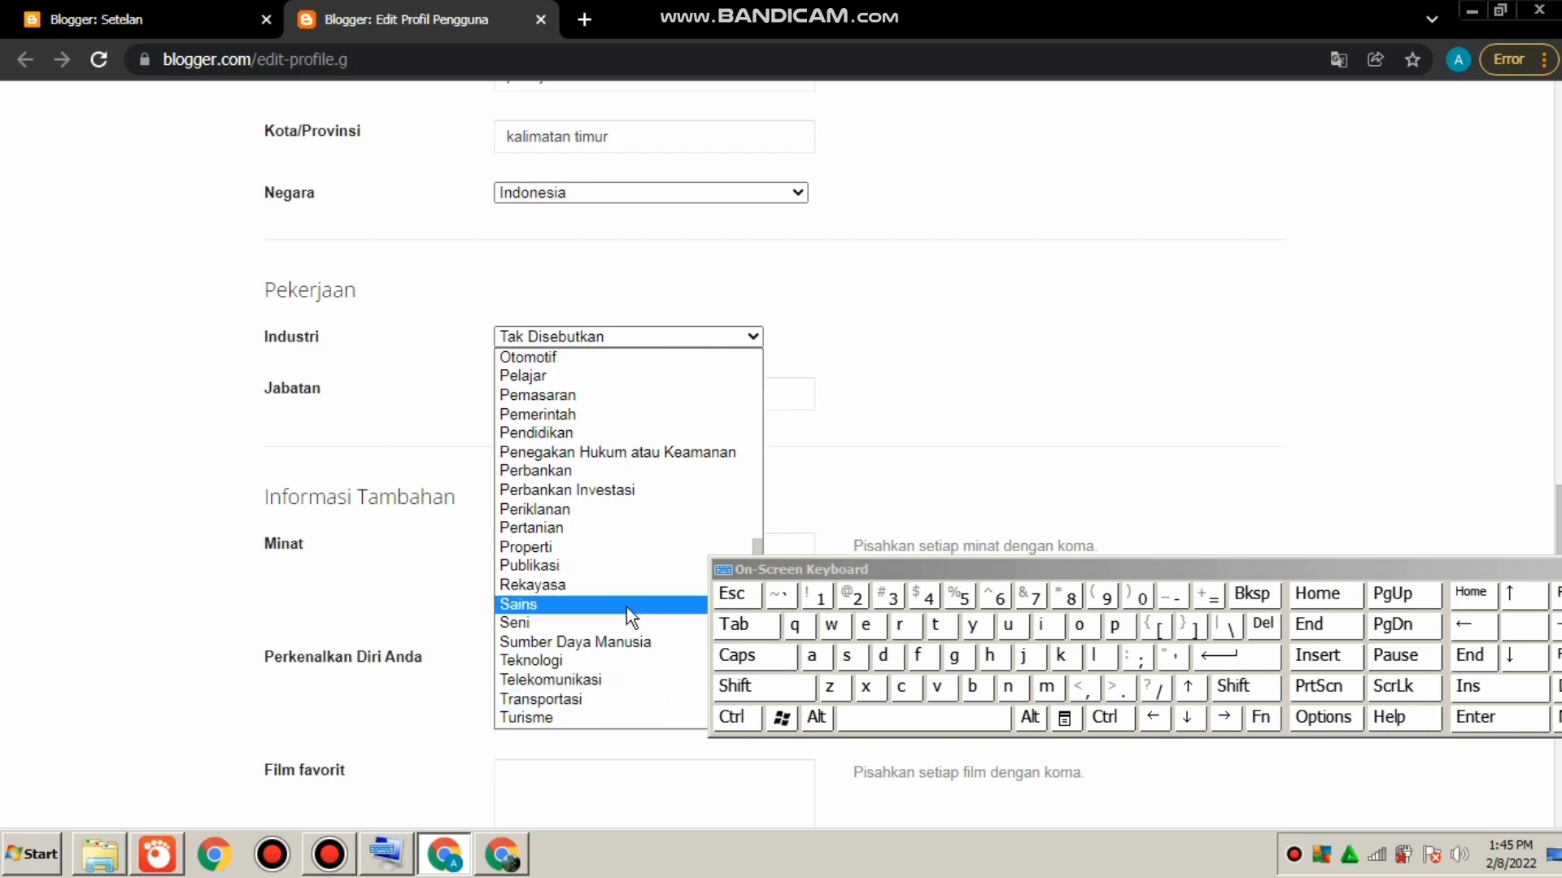
pyautogui.click(567, 397)
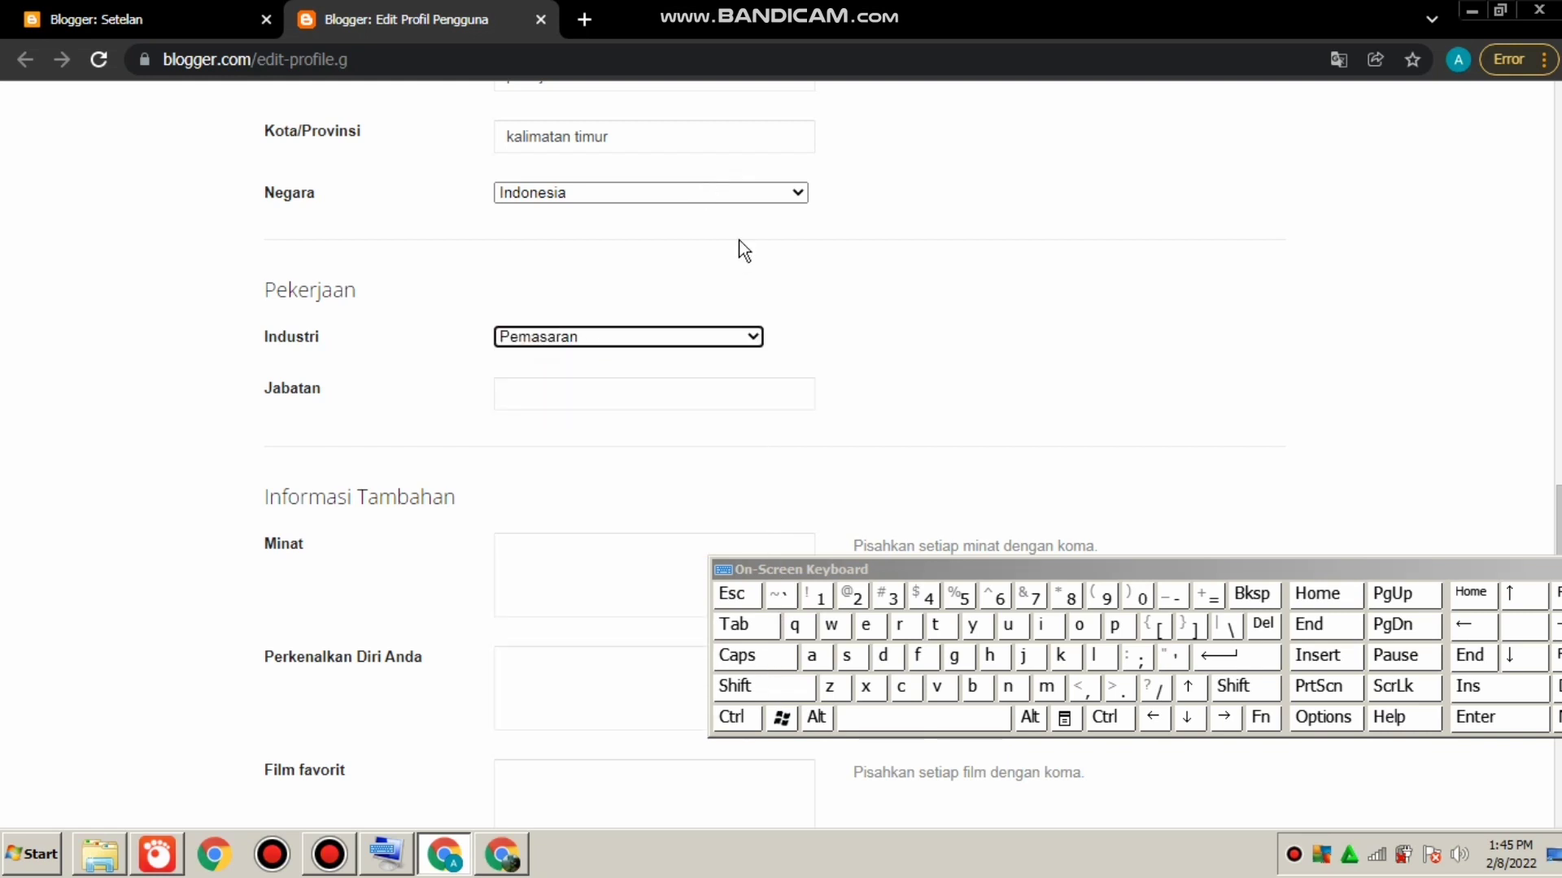
# Enter "staff" as the job title in the profile's occupation section.
pyautogui.click(524, 389)
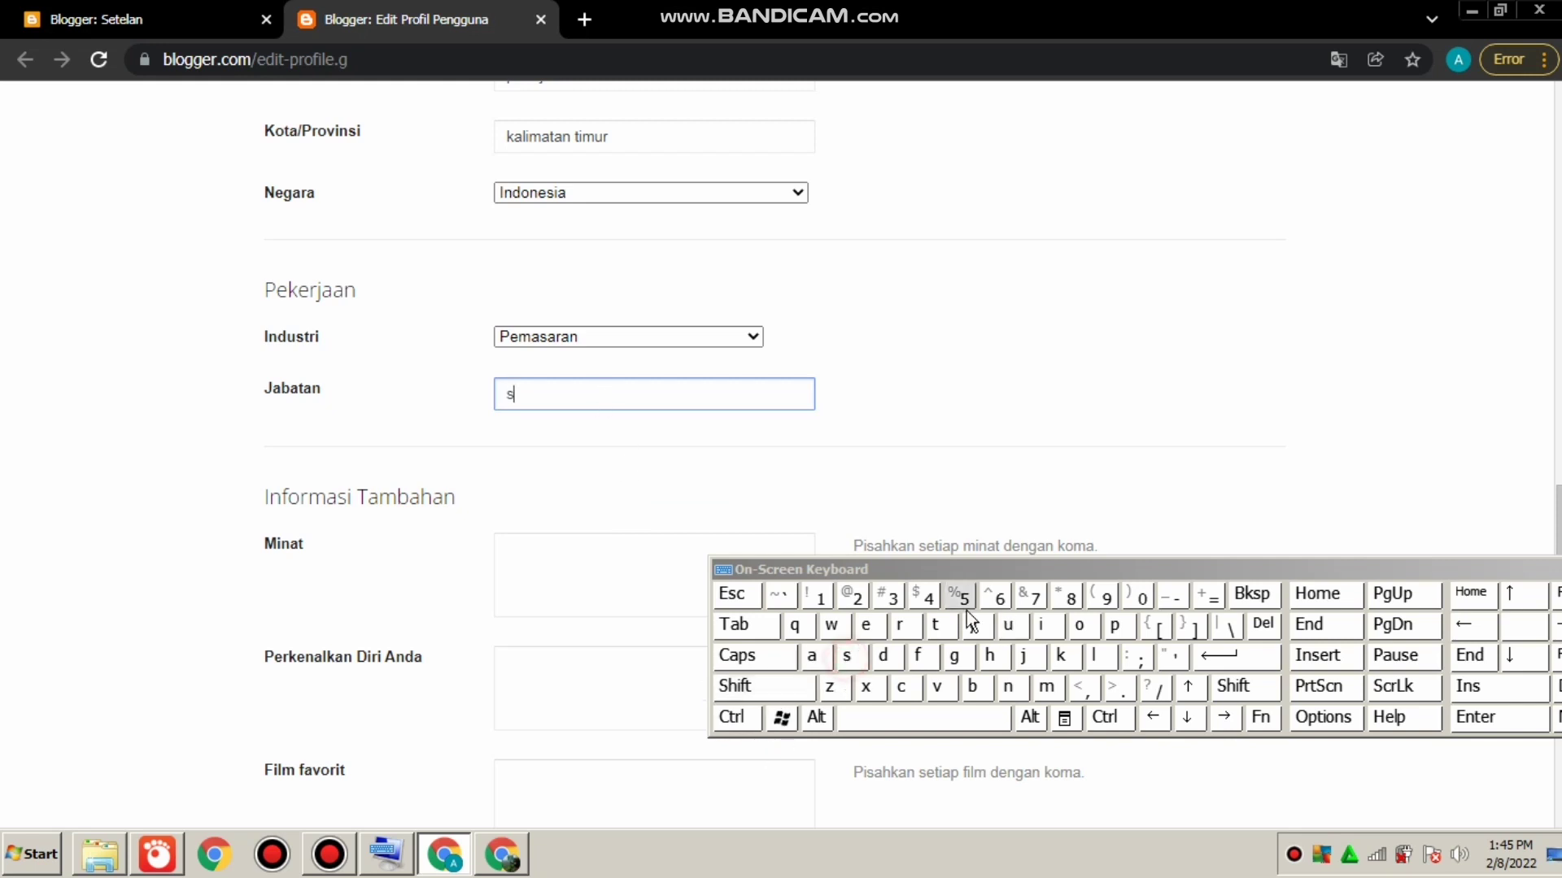
pyautogui.doubleClick(917, 655)
pyautogui.scroll(-3, 1196, 453)
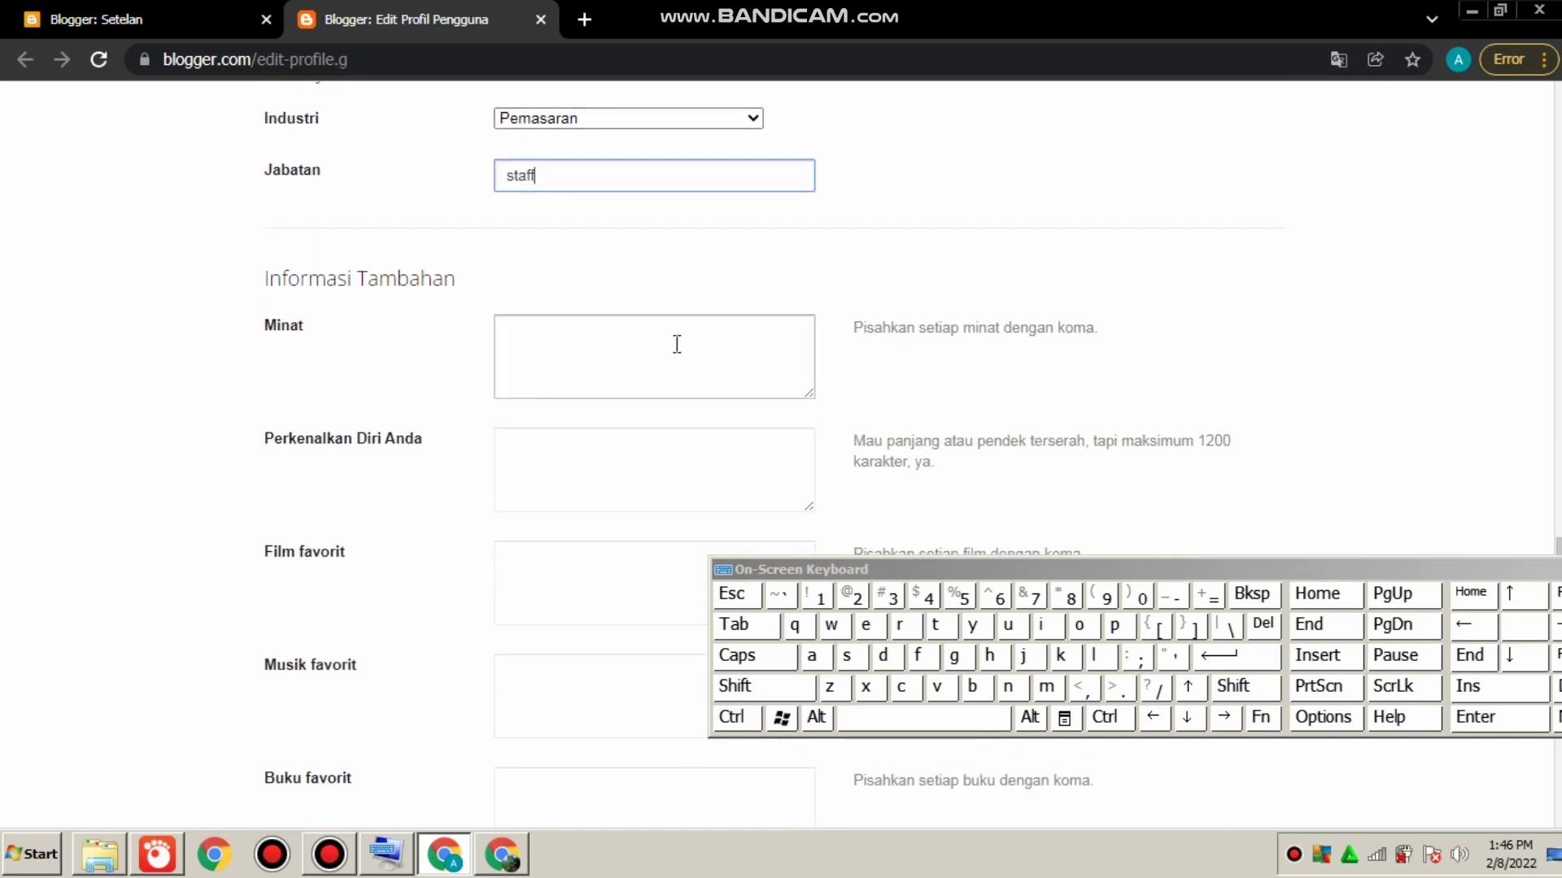
# Append "memasak" to the text in the job title field.
pyautogui.click(1047, 686)
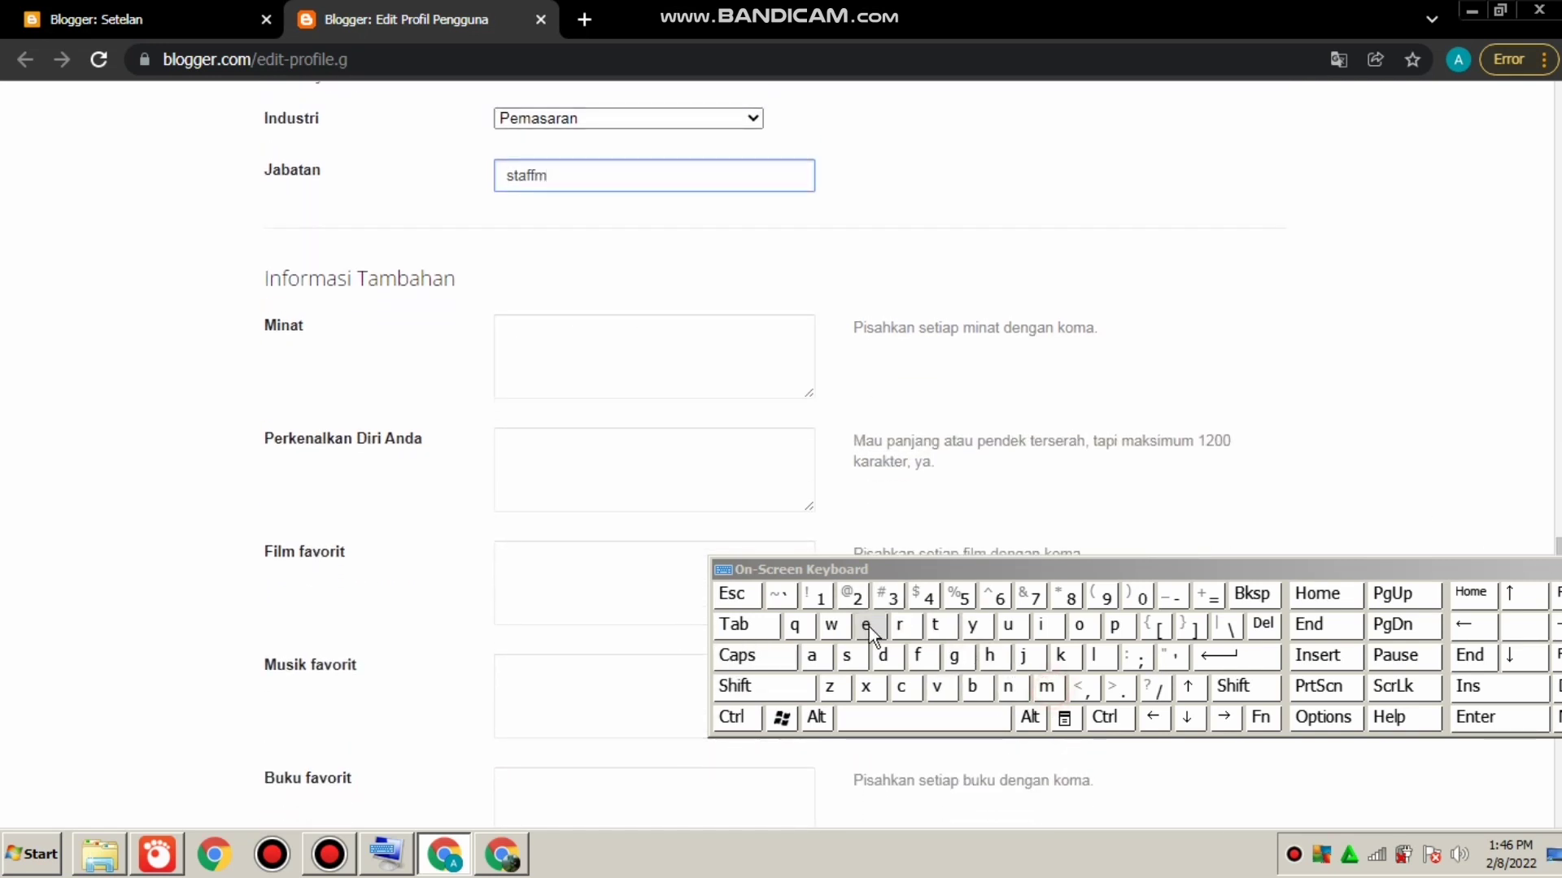
pyautogui.click(867, 626)
pyautogui.click(1048, 688)
pyautogui.click(814, 656)
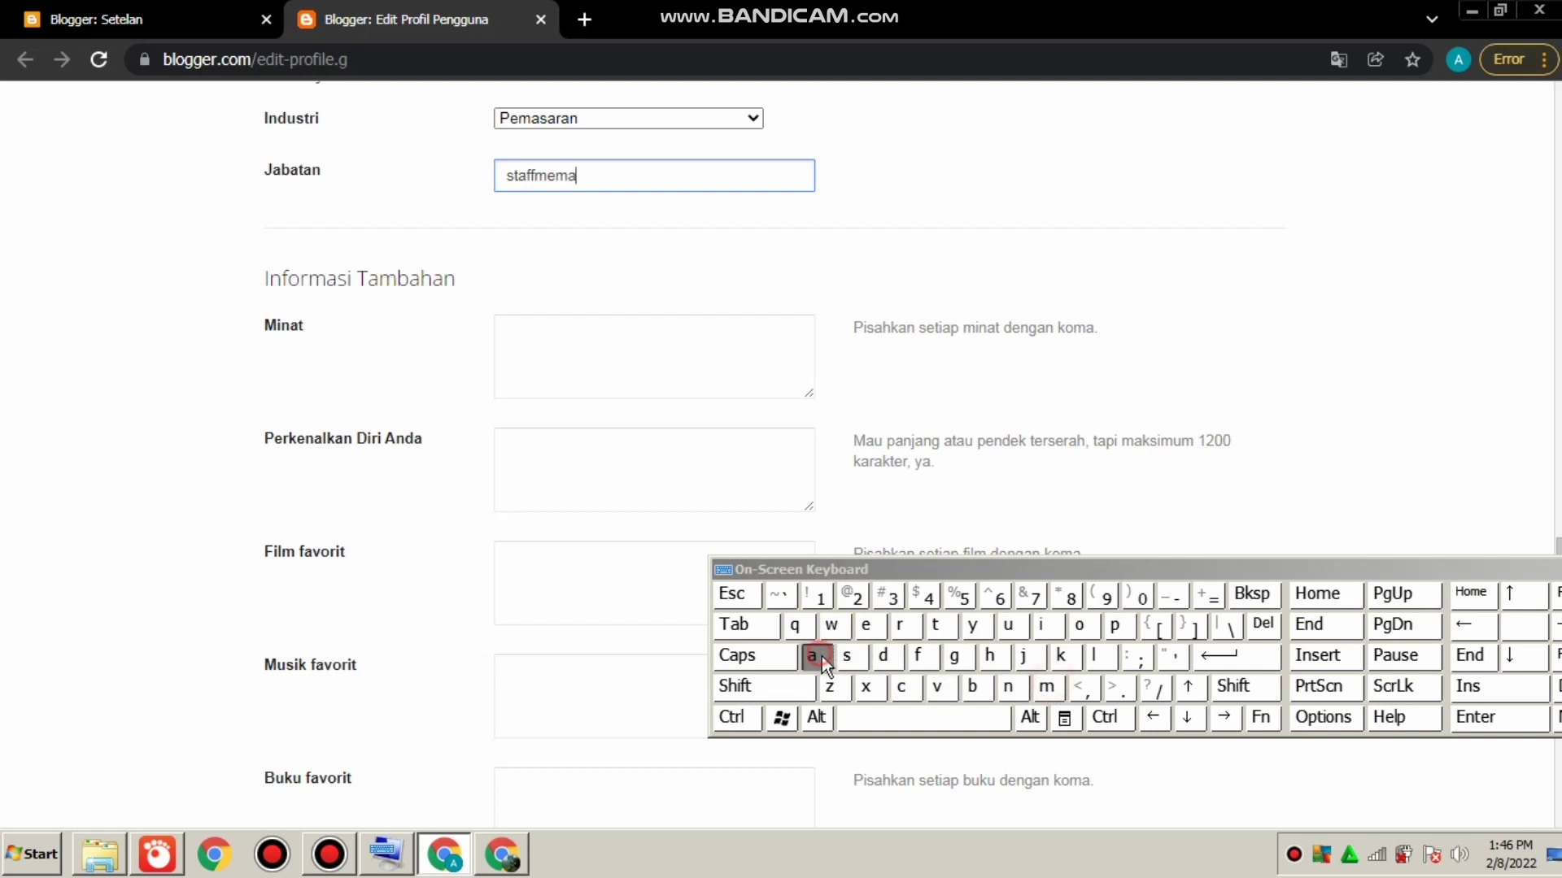
pyautogui.click(846, 656)
pyautogui.click(813, 656)
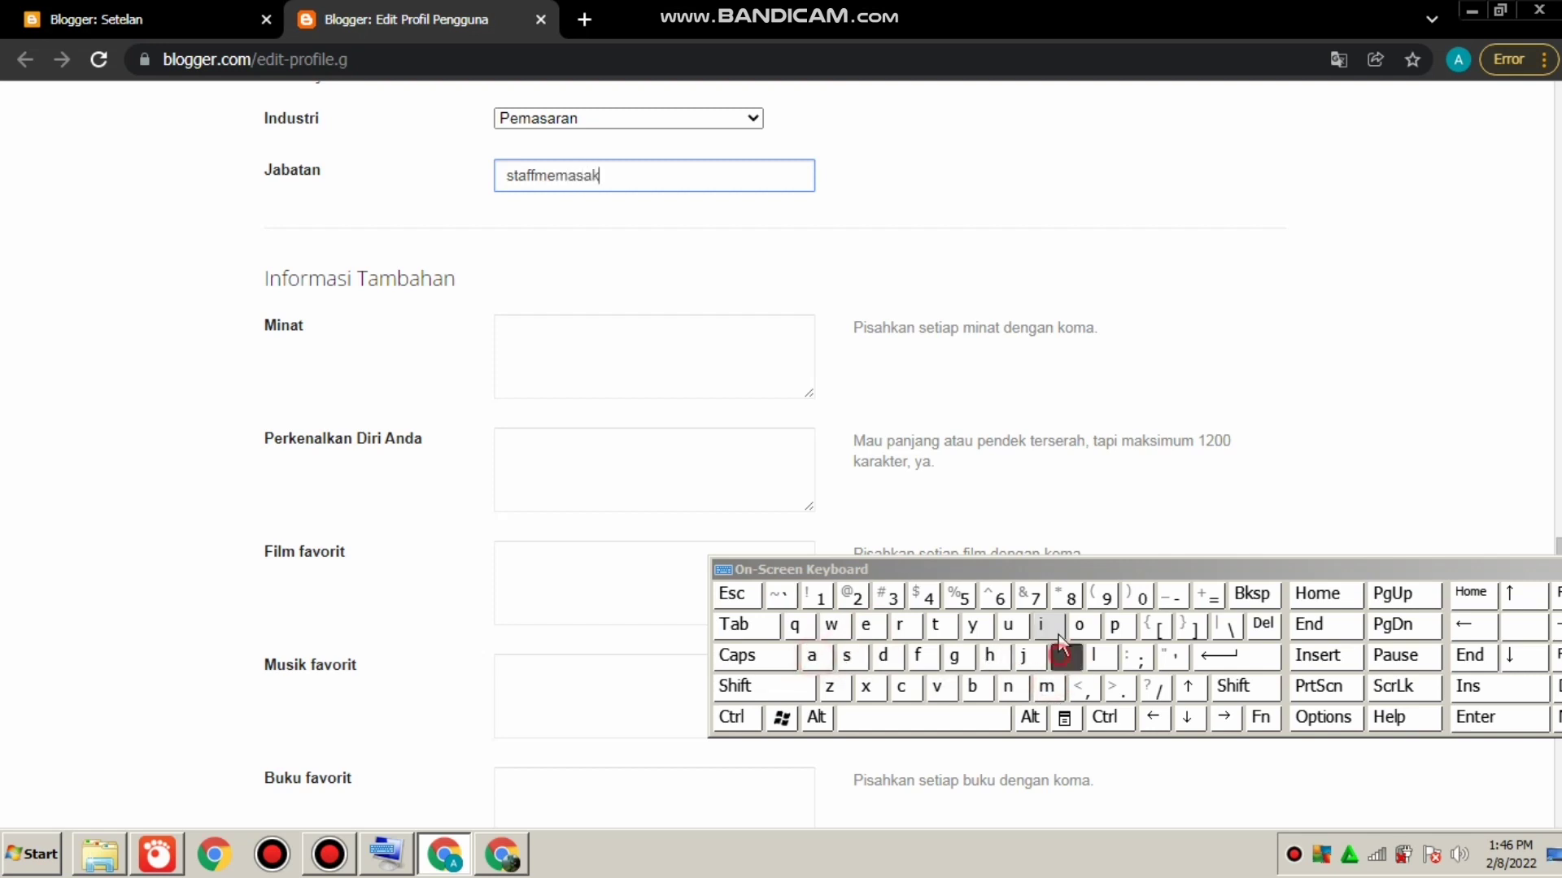
# Move the word "memasak" from the job title into the interests field, leaving "staff" as the job title.
pyautogui.click(569, 346)
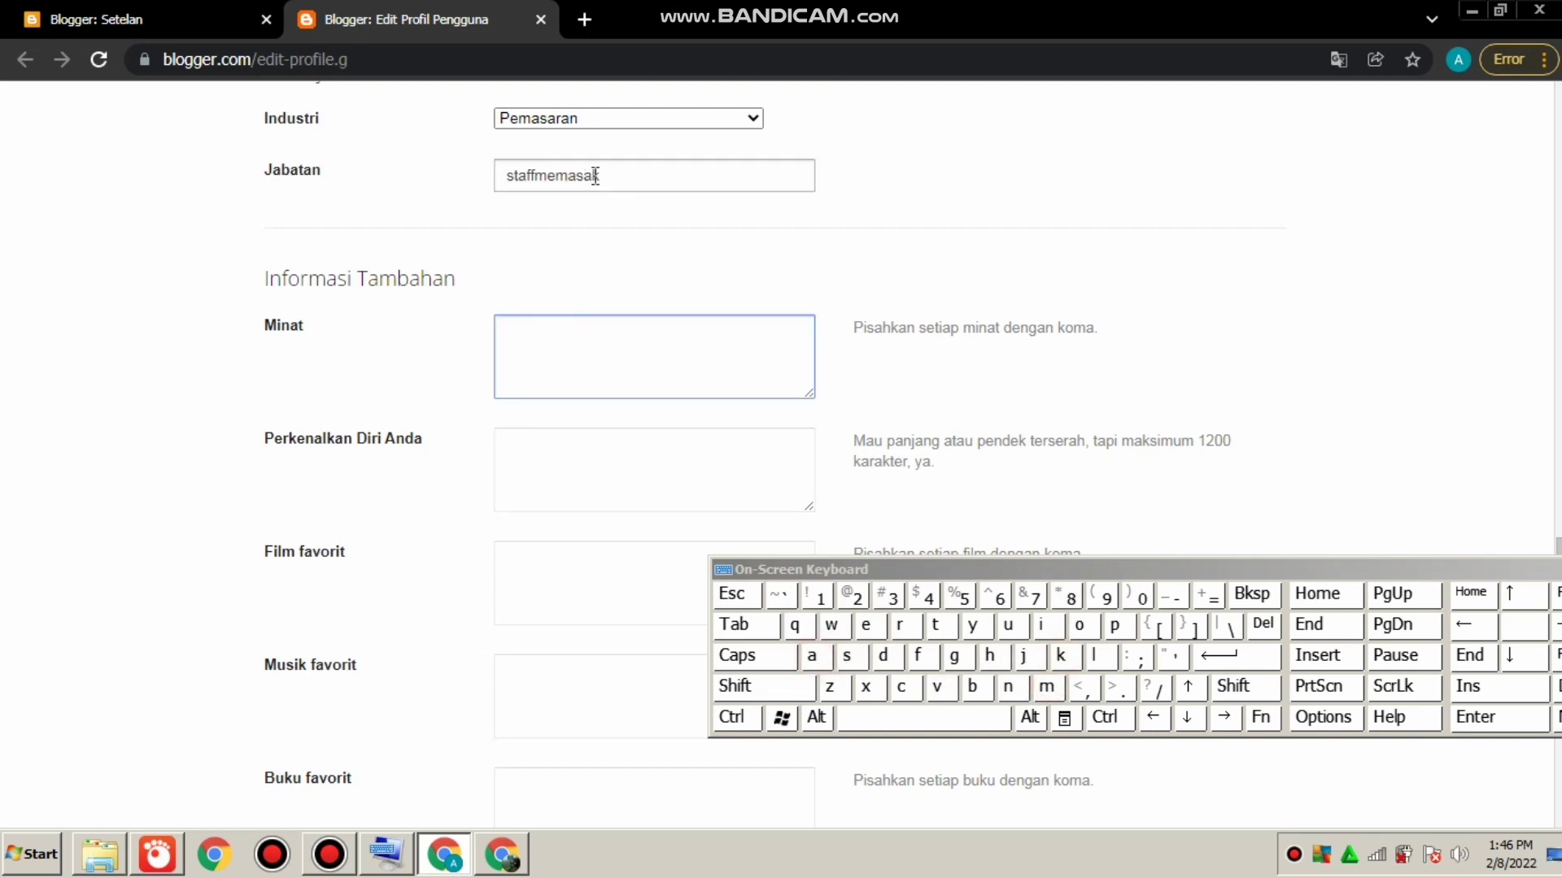
pyautogui.moveTo(601, 179); pyautogui.dragTo(539, 182)
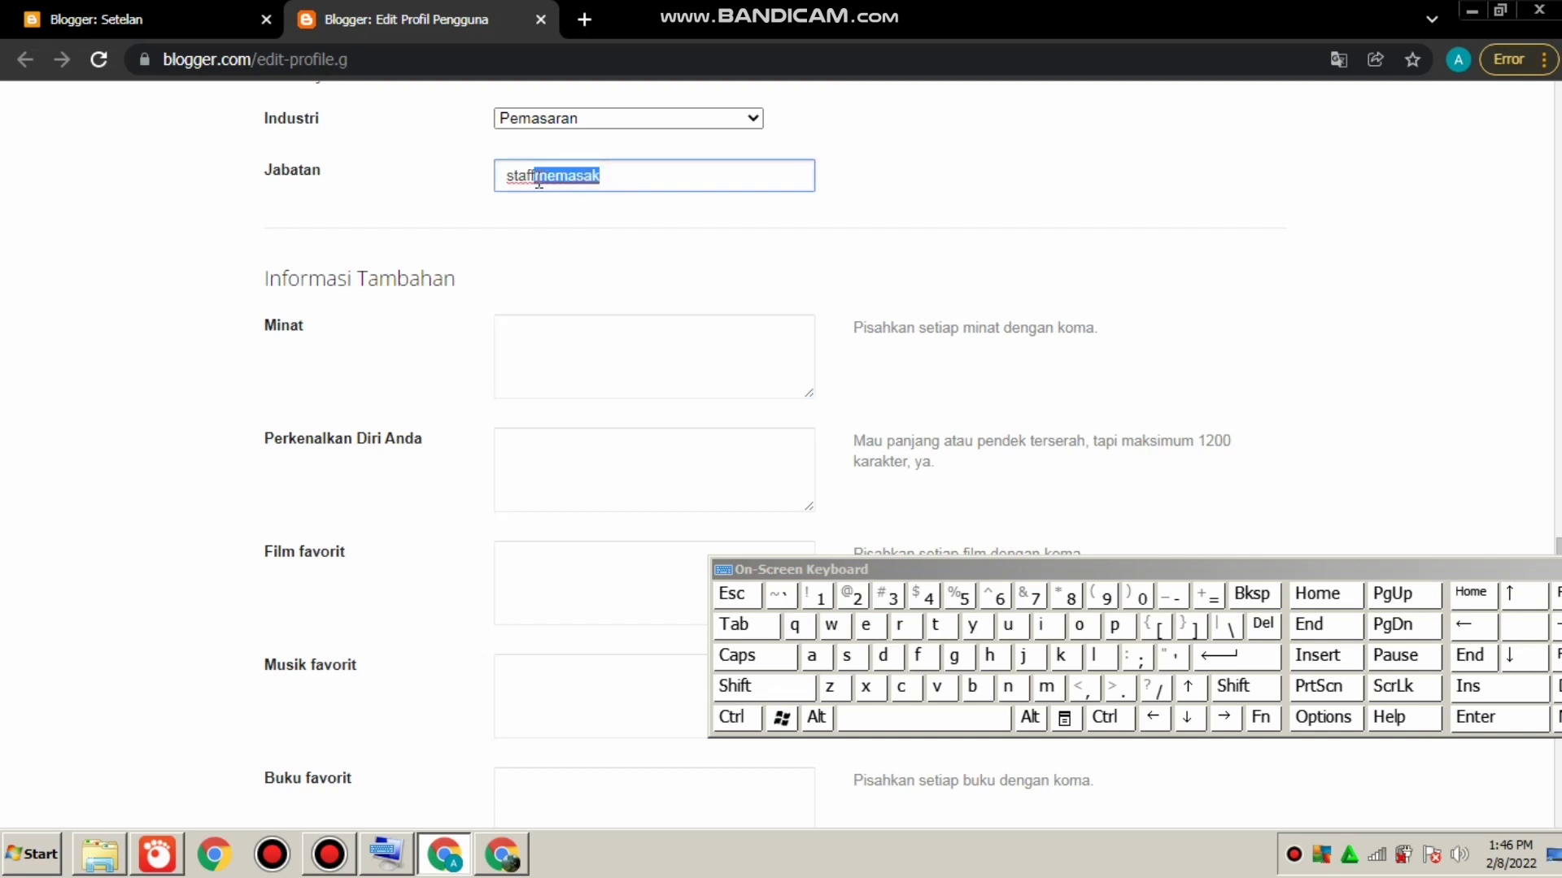
pyautogui.rightClick(541, 171)
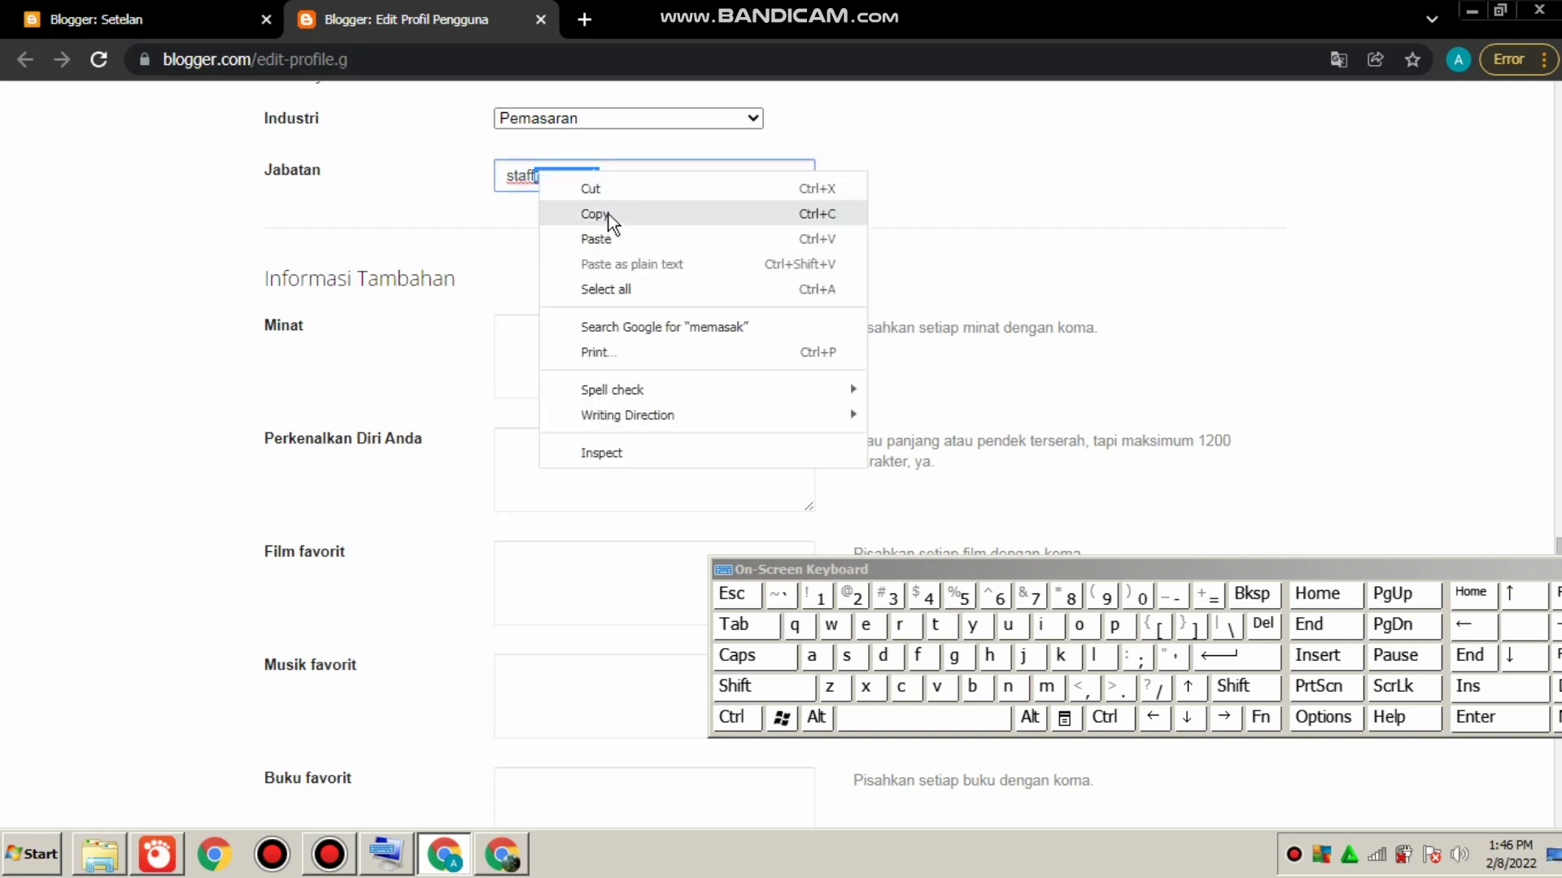
pyautogui.click(606, 215)
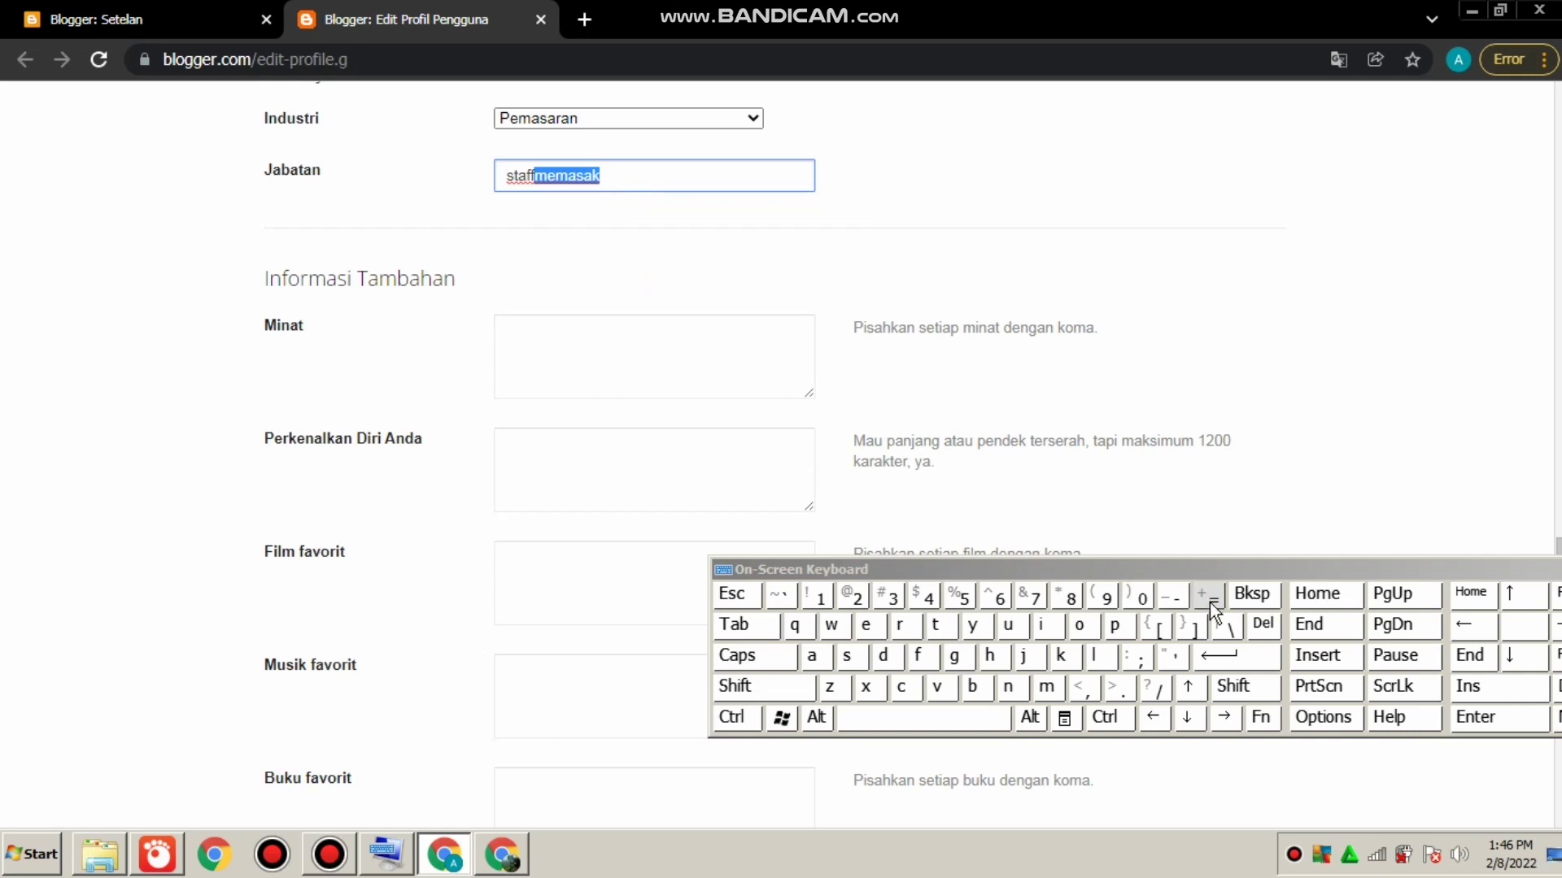
pyautogui.click(1249, 598)
pyautogui.click(600, 363)
pyautogui.rightClick(602, 365)
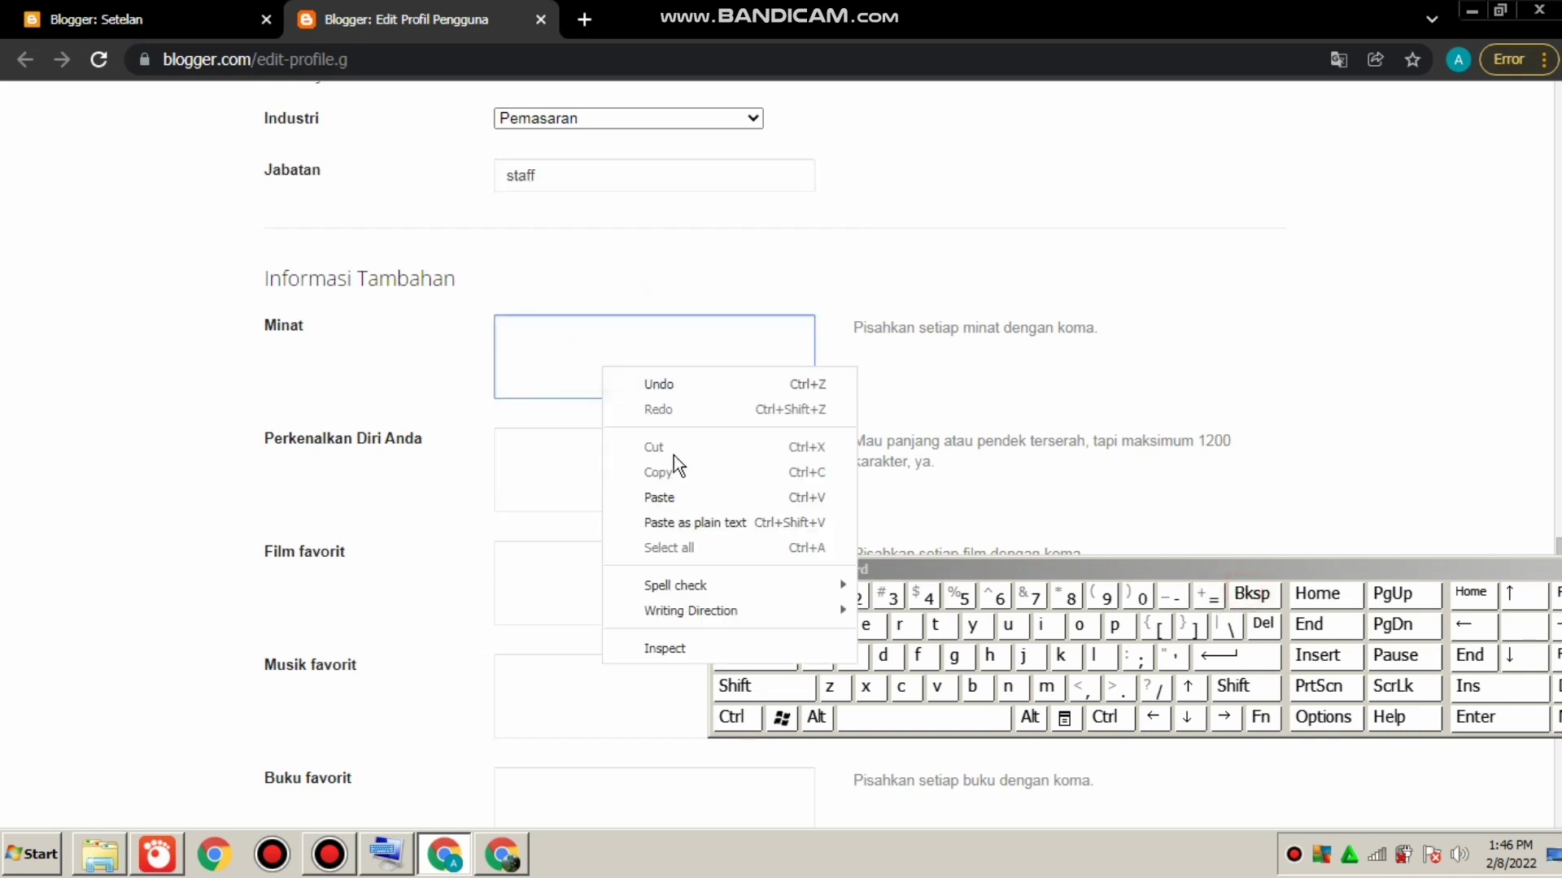
pyautogui.click(671, 496)
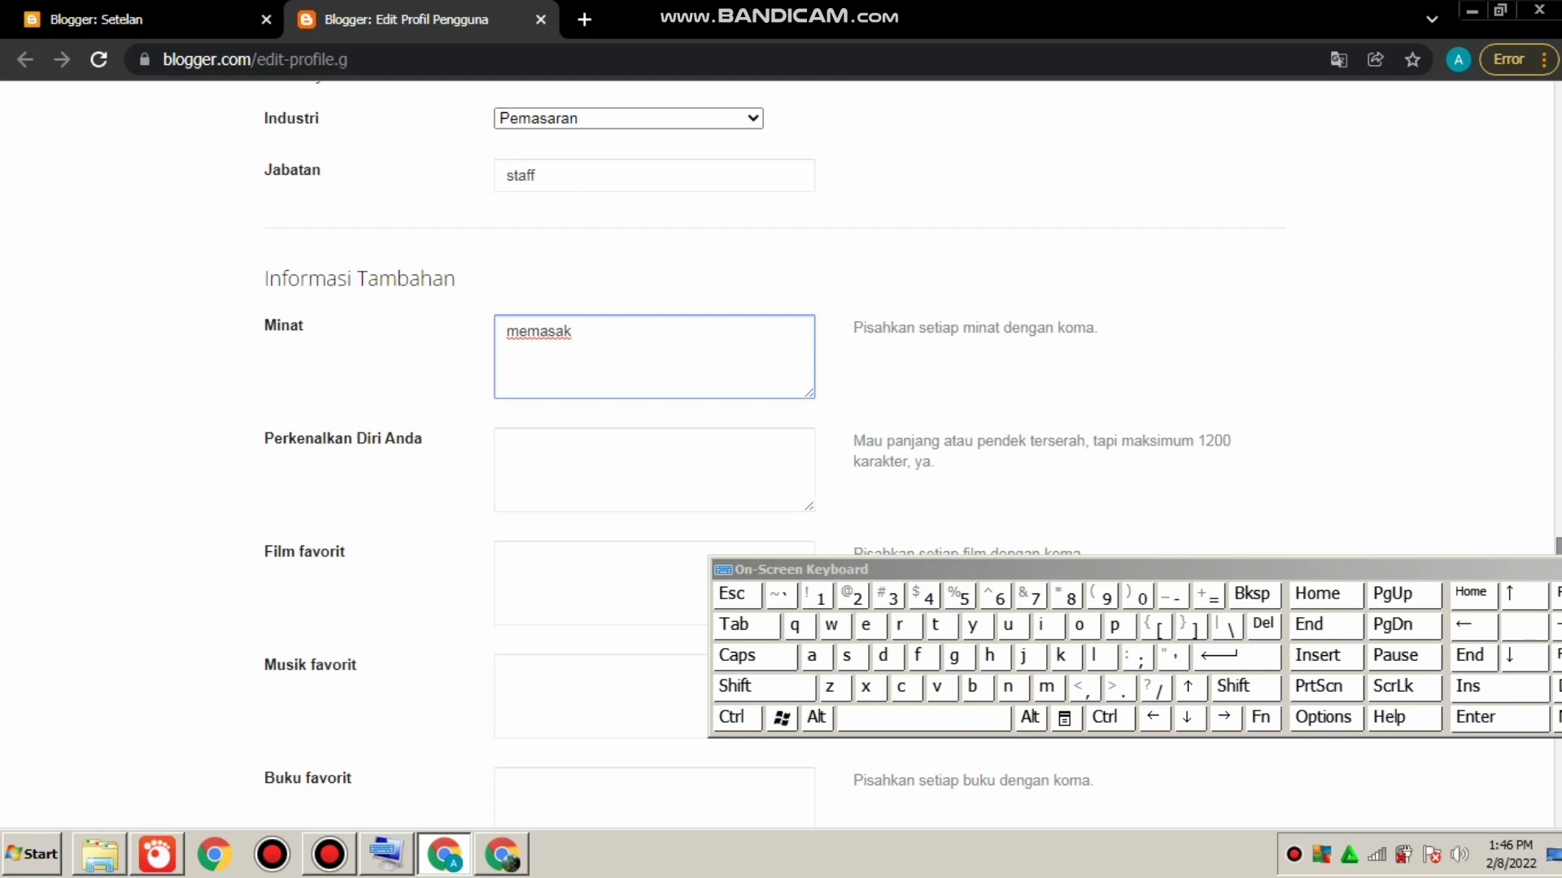
# Move the On-Screen Keyboard lower so that it covers less of the profile form.
pyautogui.scroll(-2, 1545, 543)
pyautogui.scroll(3, 1338, 447)
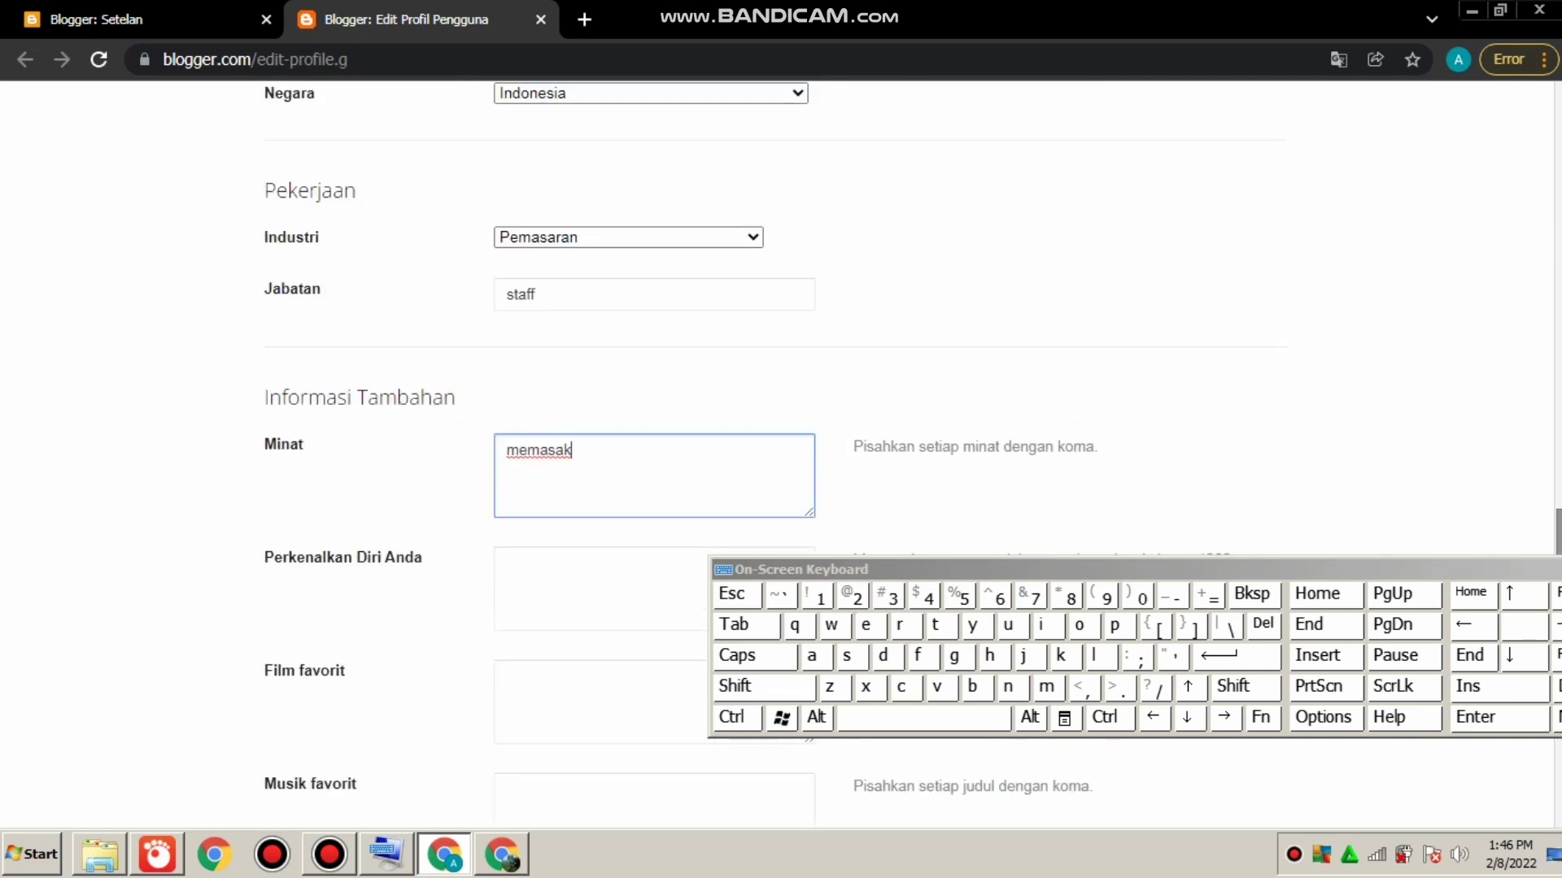
pyautogui.scroll(-5, 894, 440)
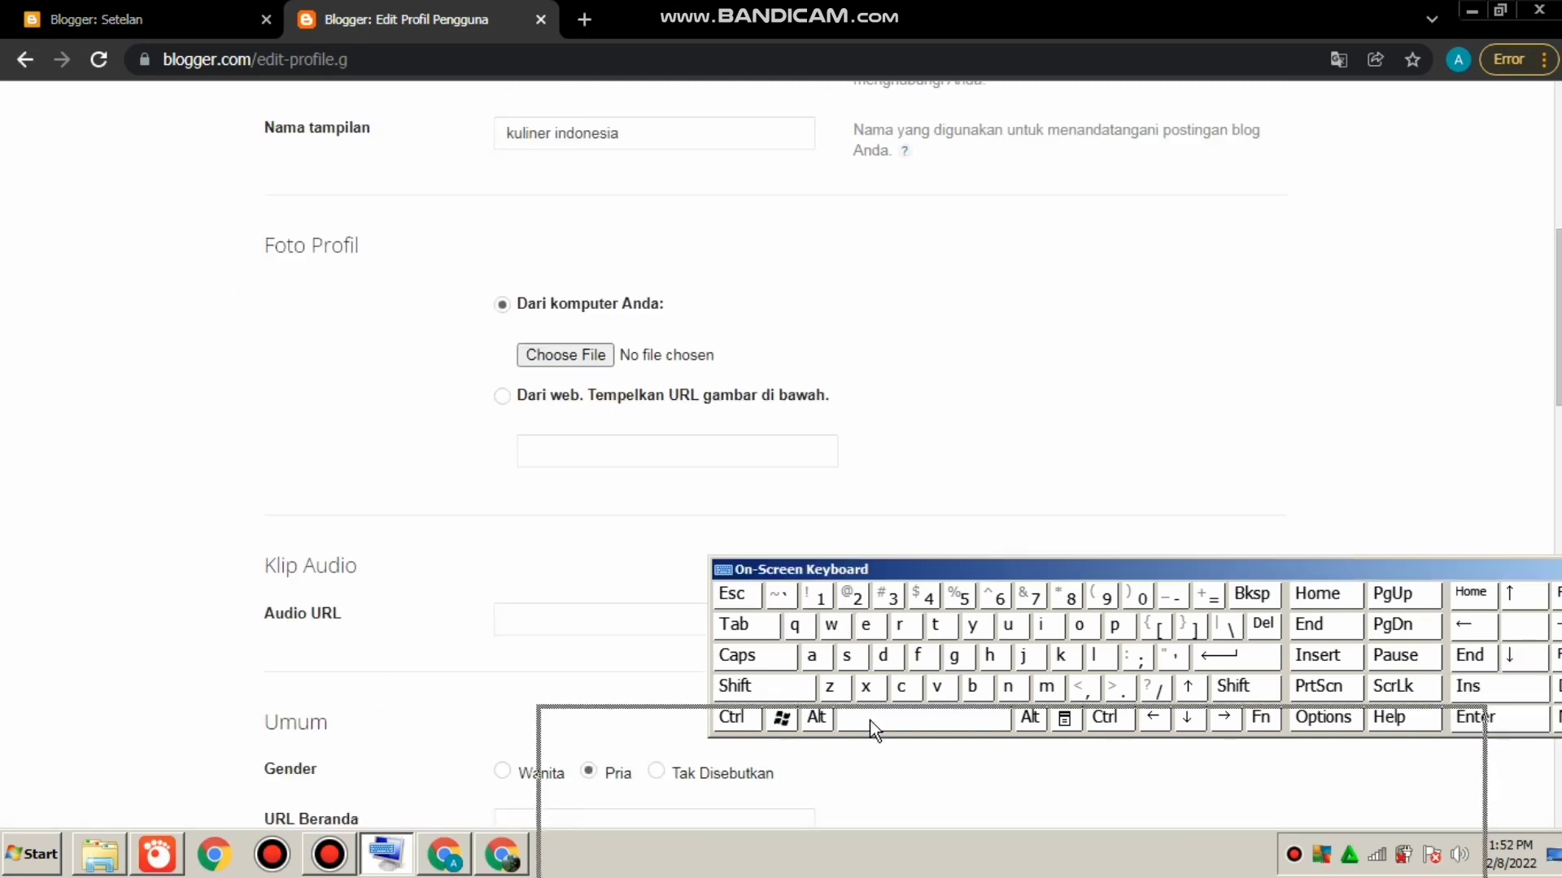
pyautogui.moveTo(871, 720); pyautogui.dragTo(871, 719)
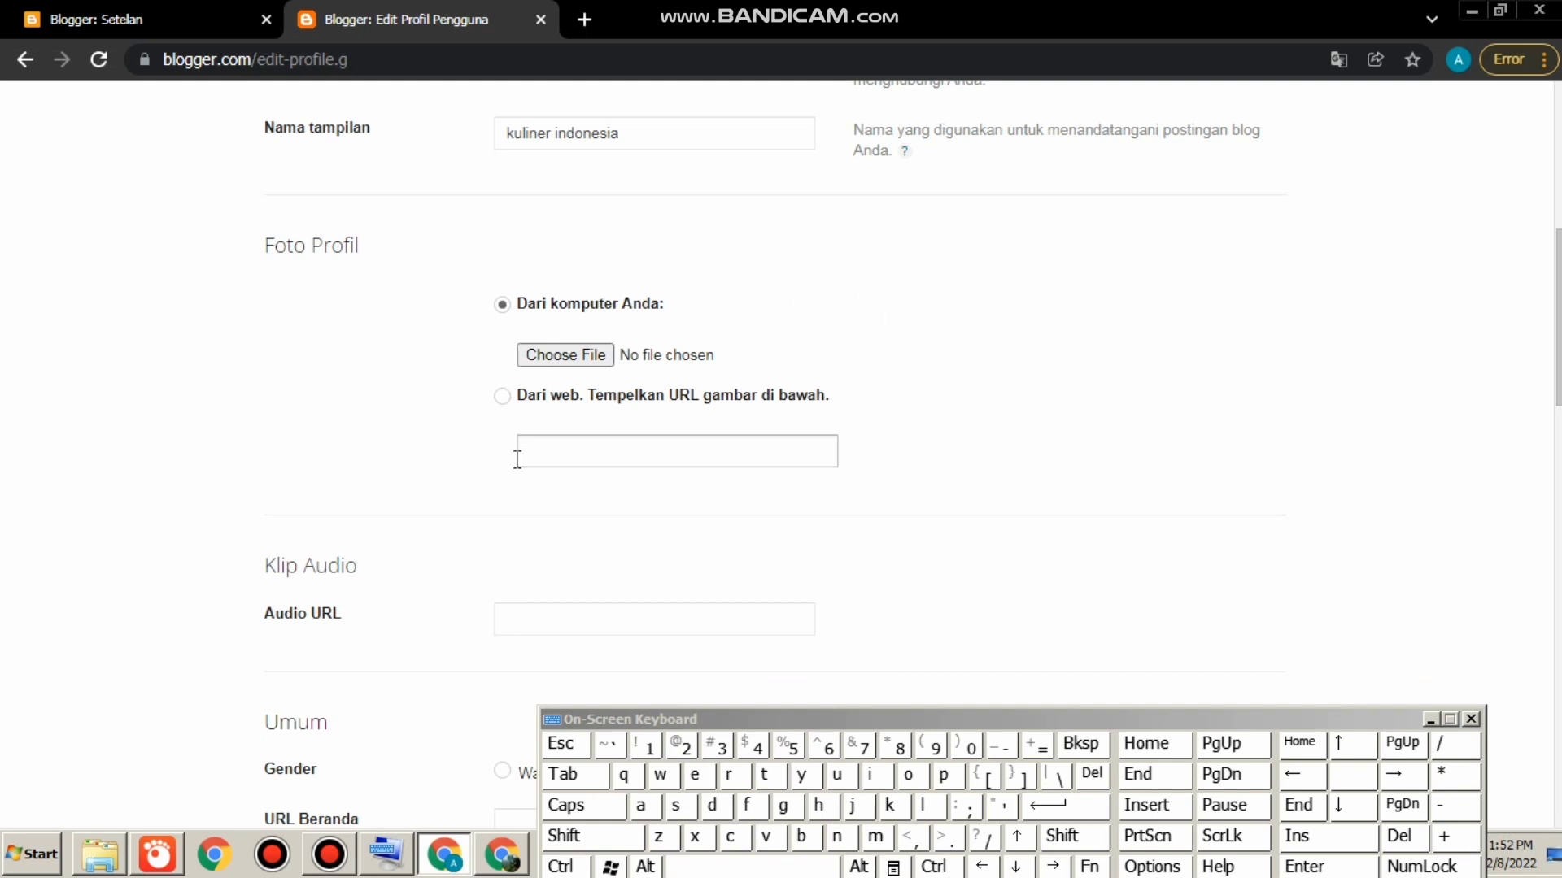
# Upload the image "download" from the pantai kuta folder in Downloads as the profile photo.
pyautogui.click(552, 368)
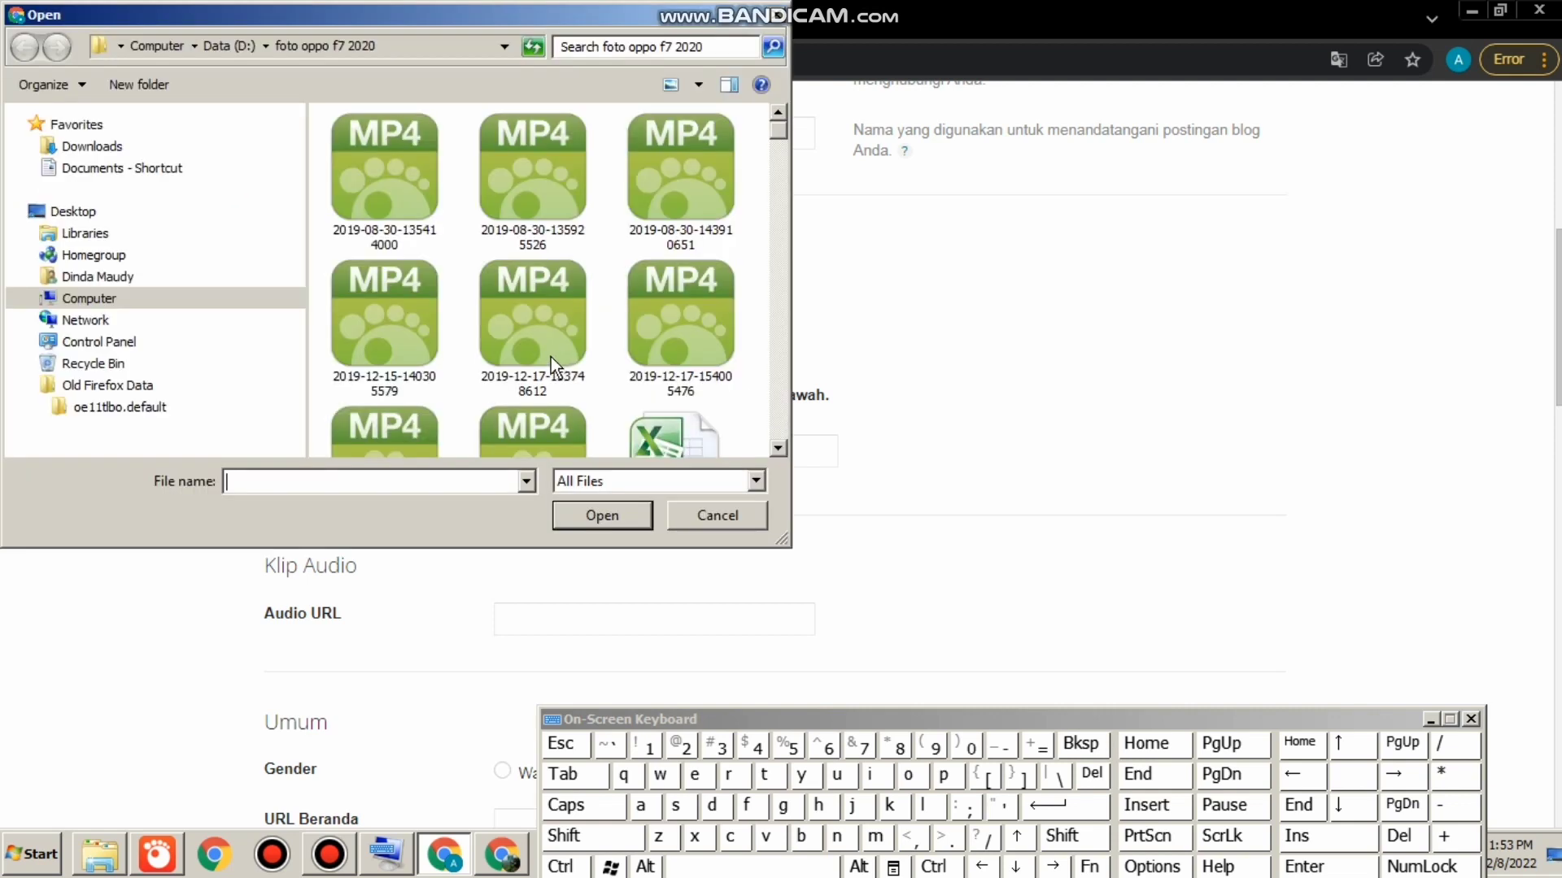
pyautogui.click(73, 146)
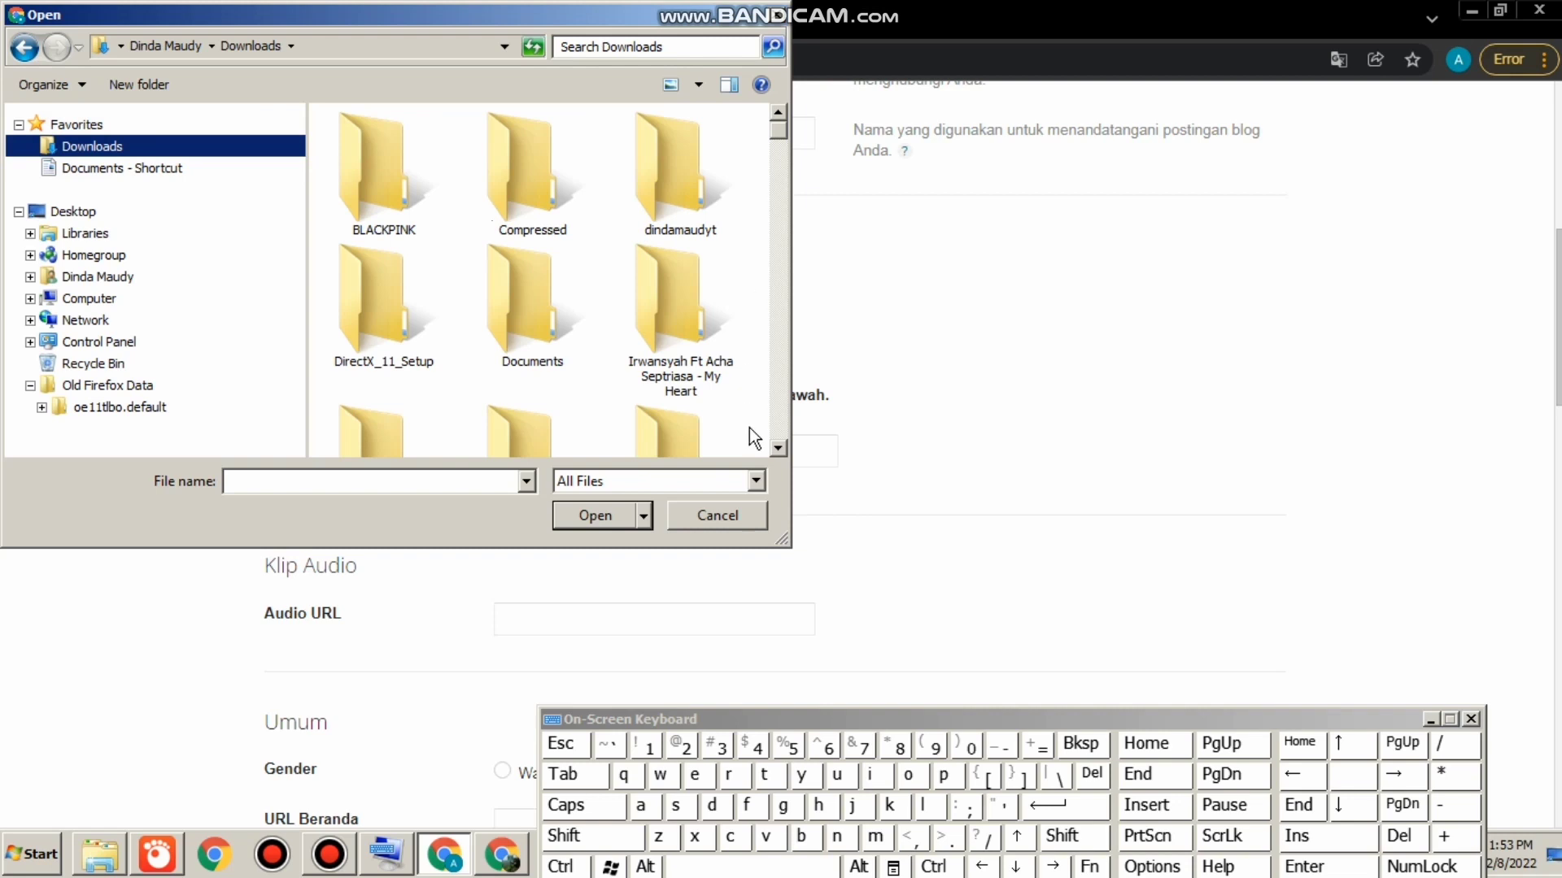
pyautogui.scroll(-5, 778, 449)
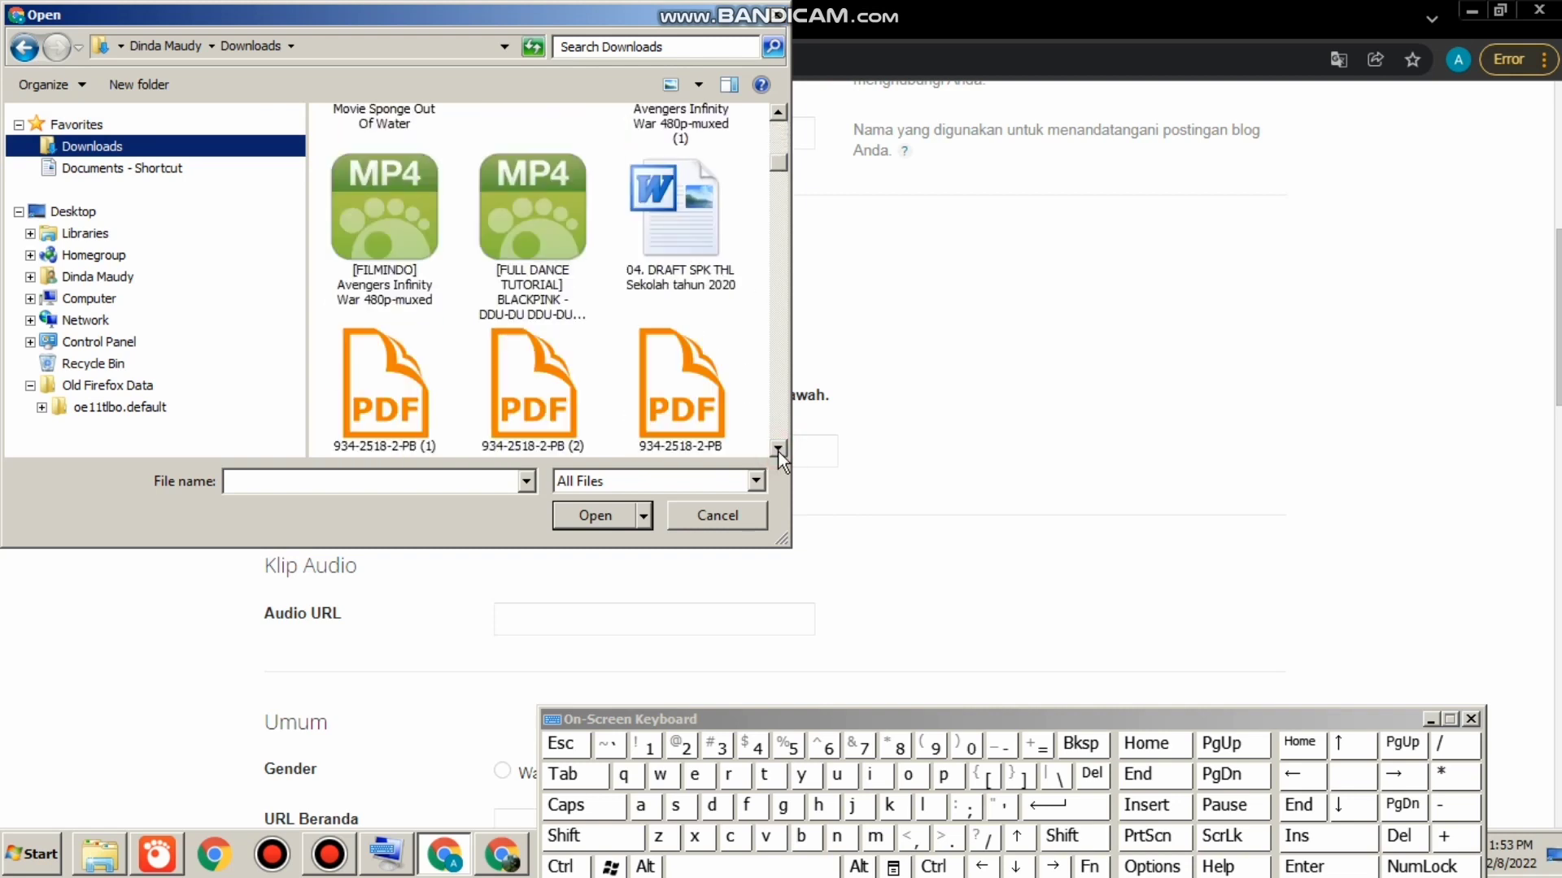
pyautogui.scroll(1, 779, 163)
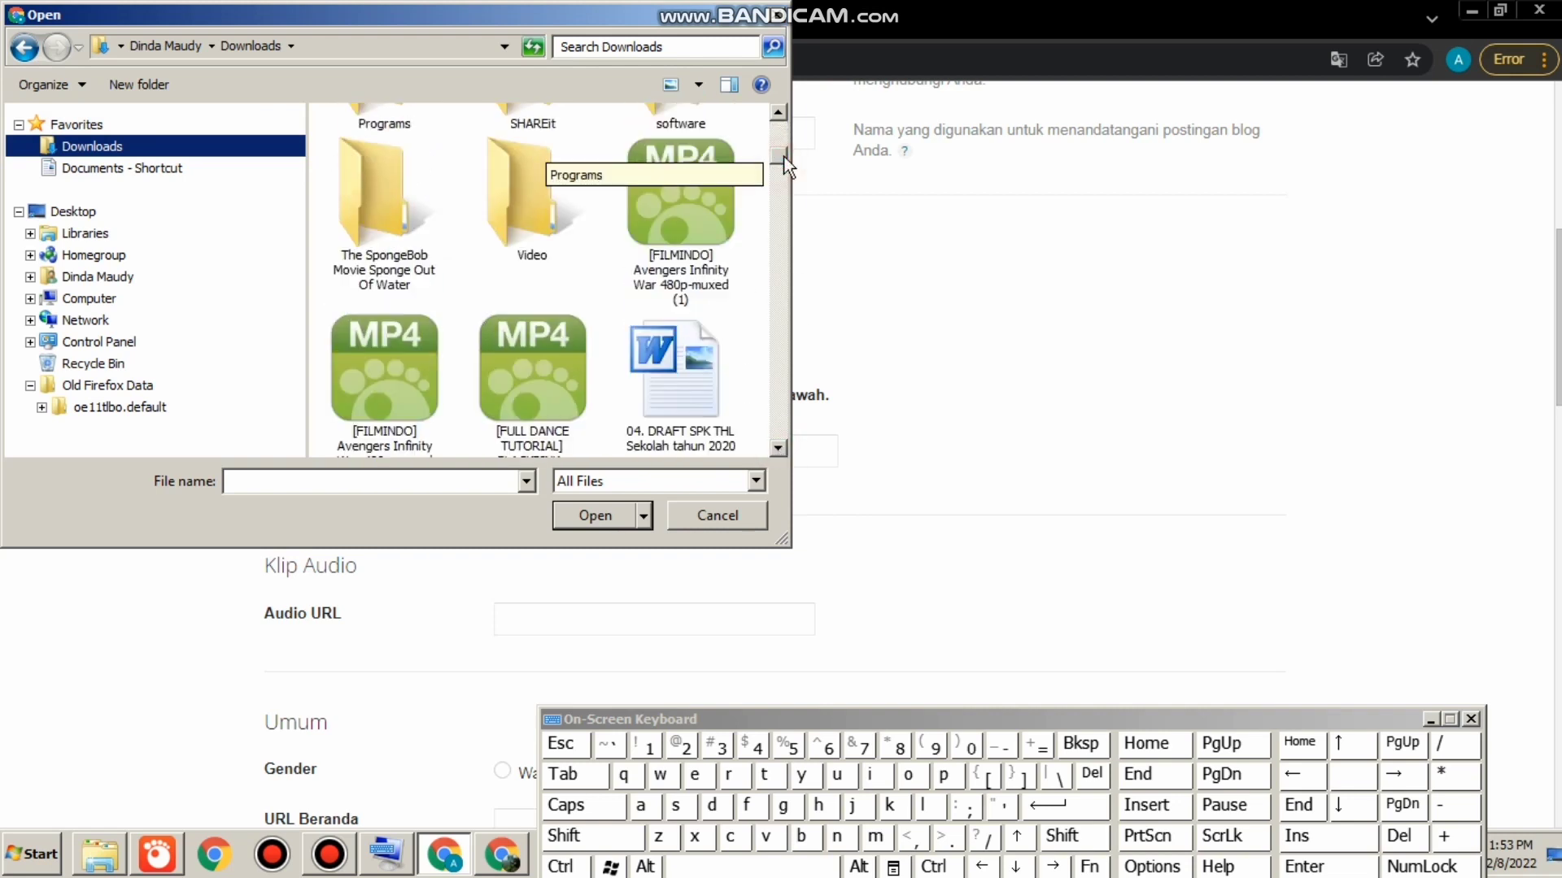
pyautogui.scroll(3, 786, 155)
pyautogui.scroll(-1, 793, 146)
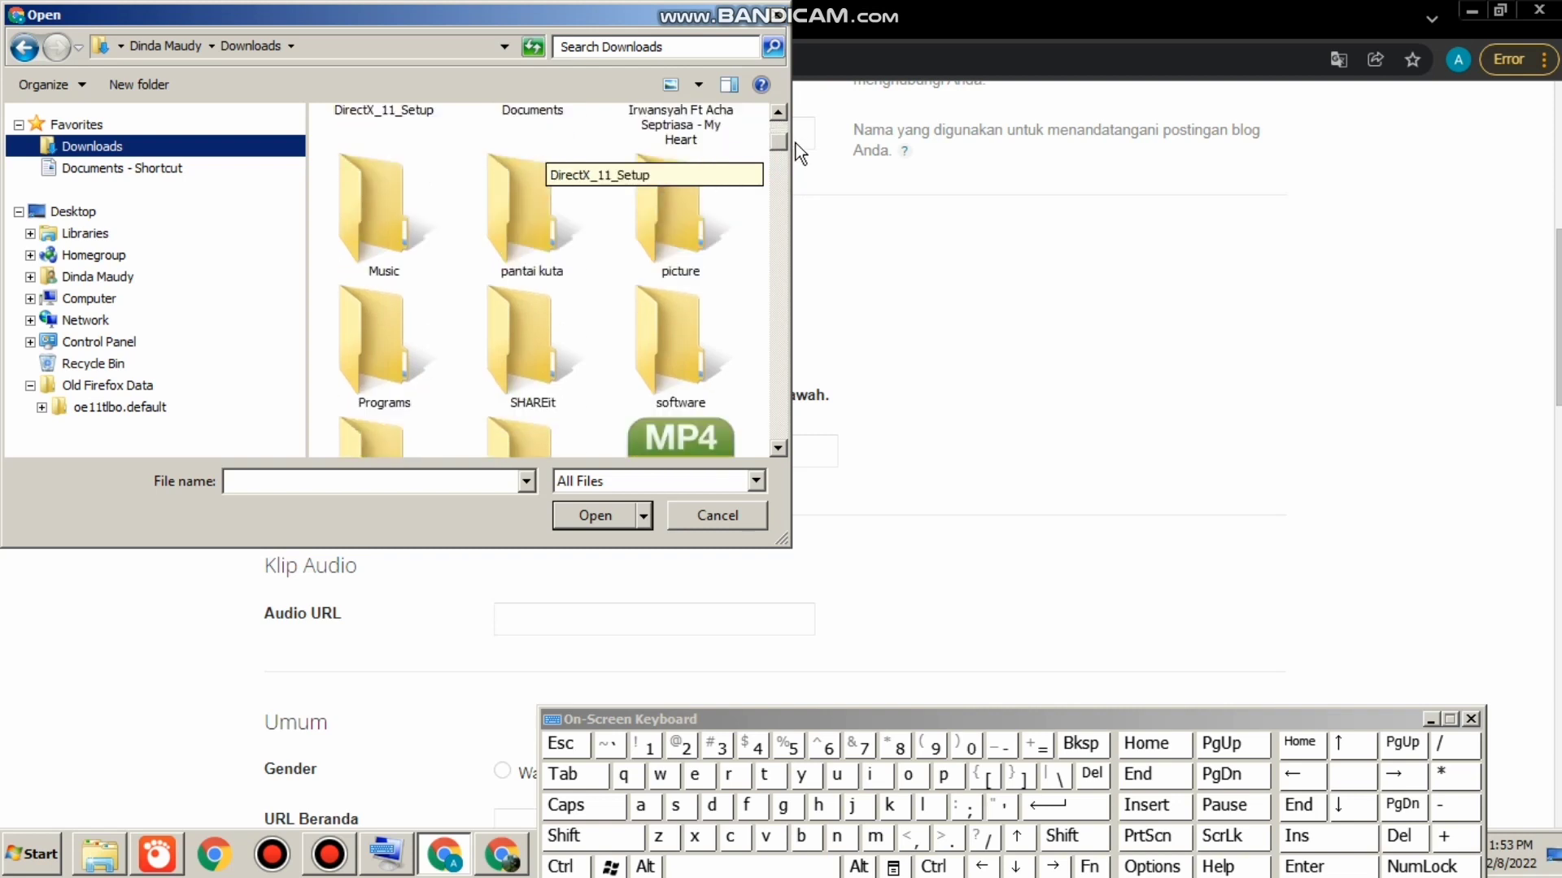
pyautogui.doubleClick(518, 234)
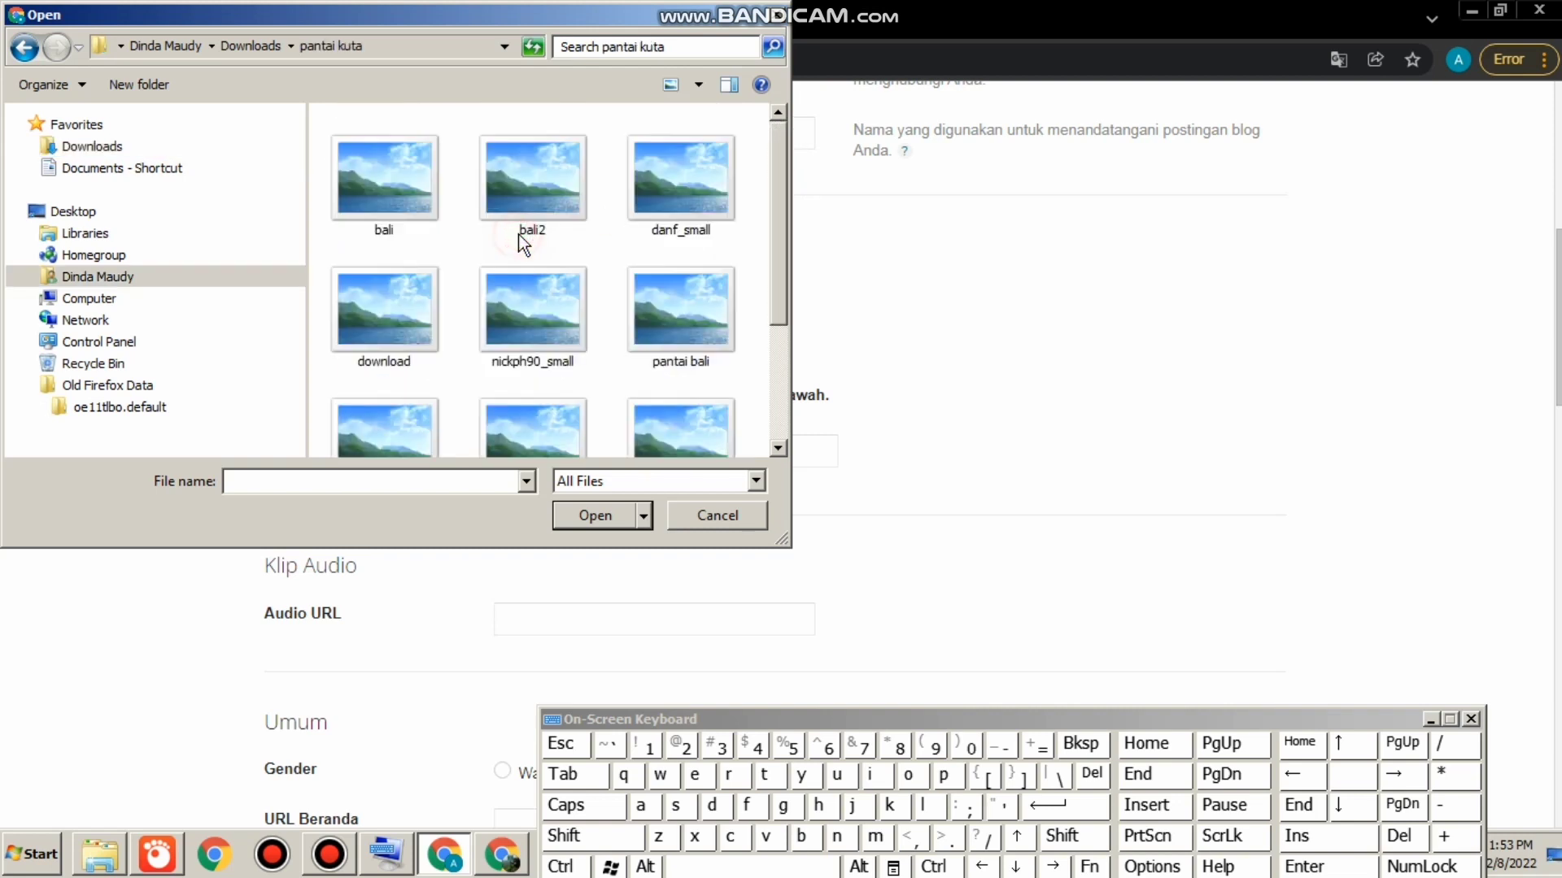
pyautogui.moveTo(784, 207); pyautogui.dragTo(805, 184)
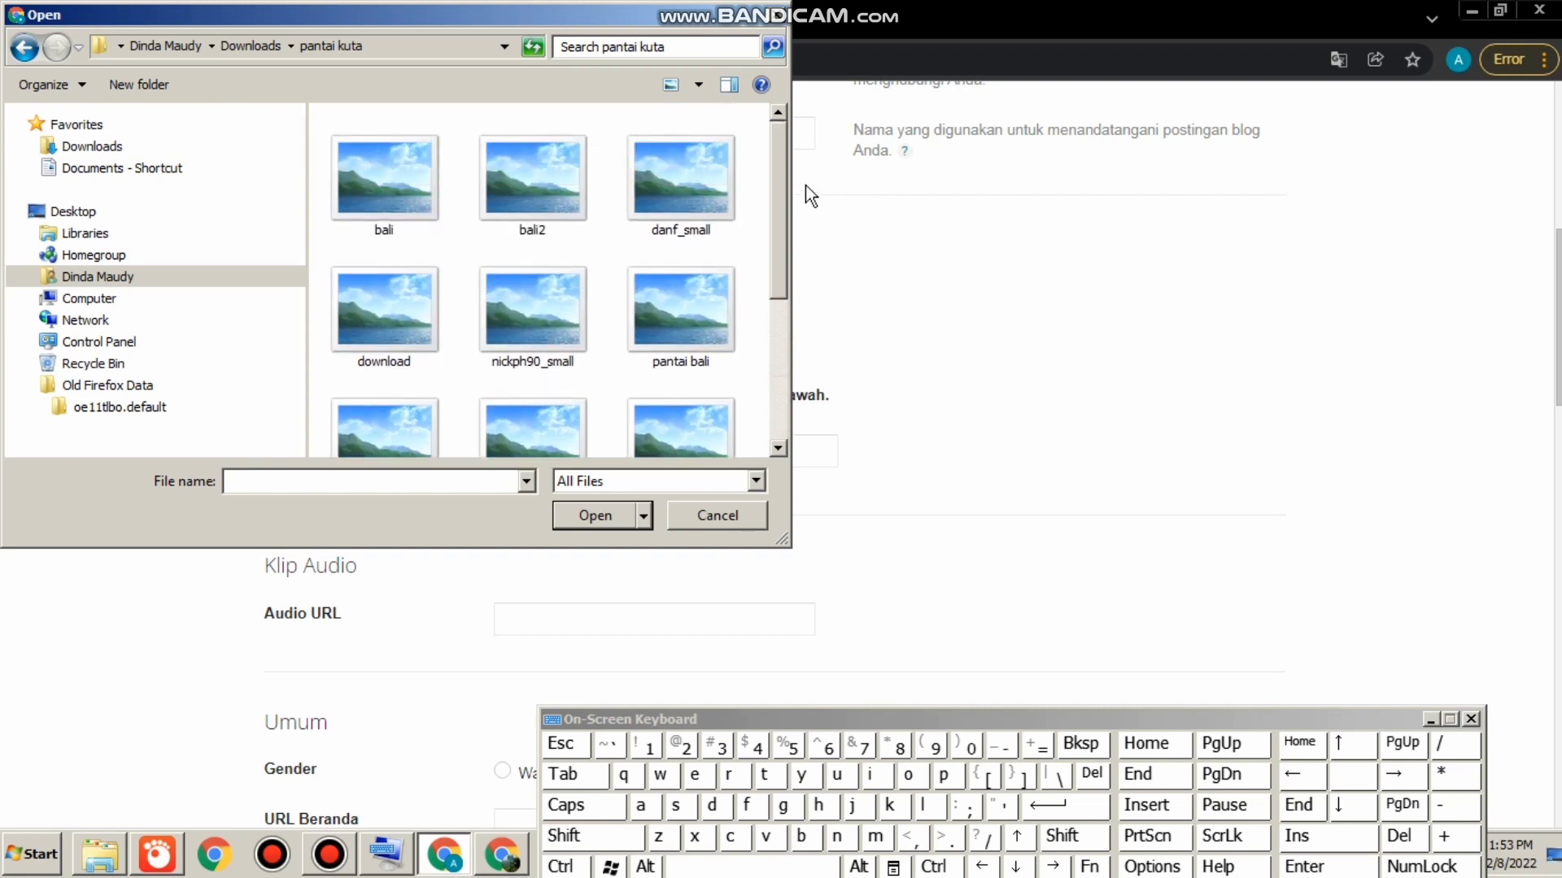
pyautogui.click(383, 298)
pyautogui.click(593, 514)
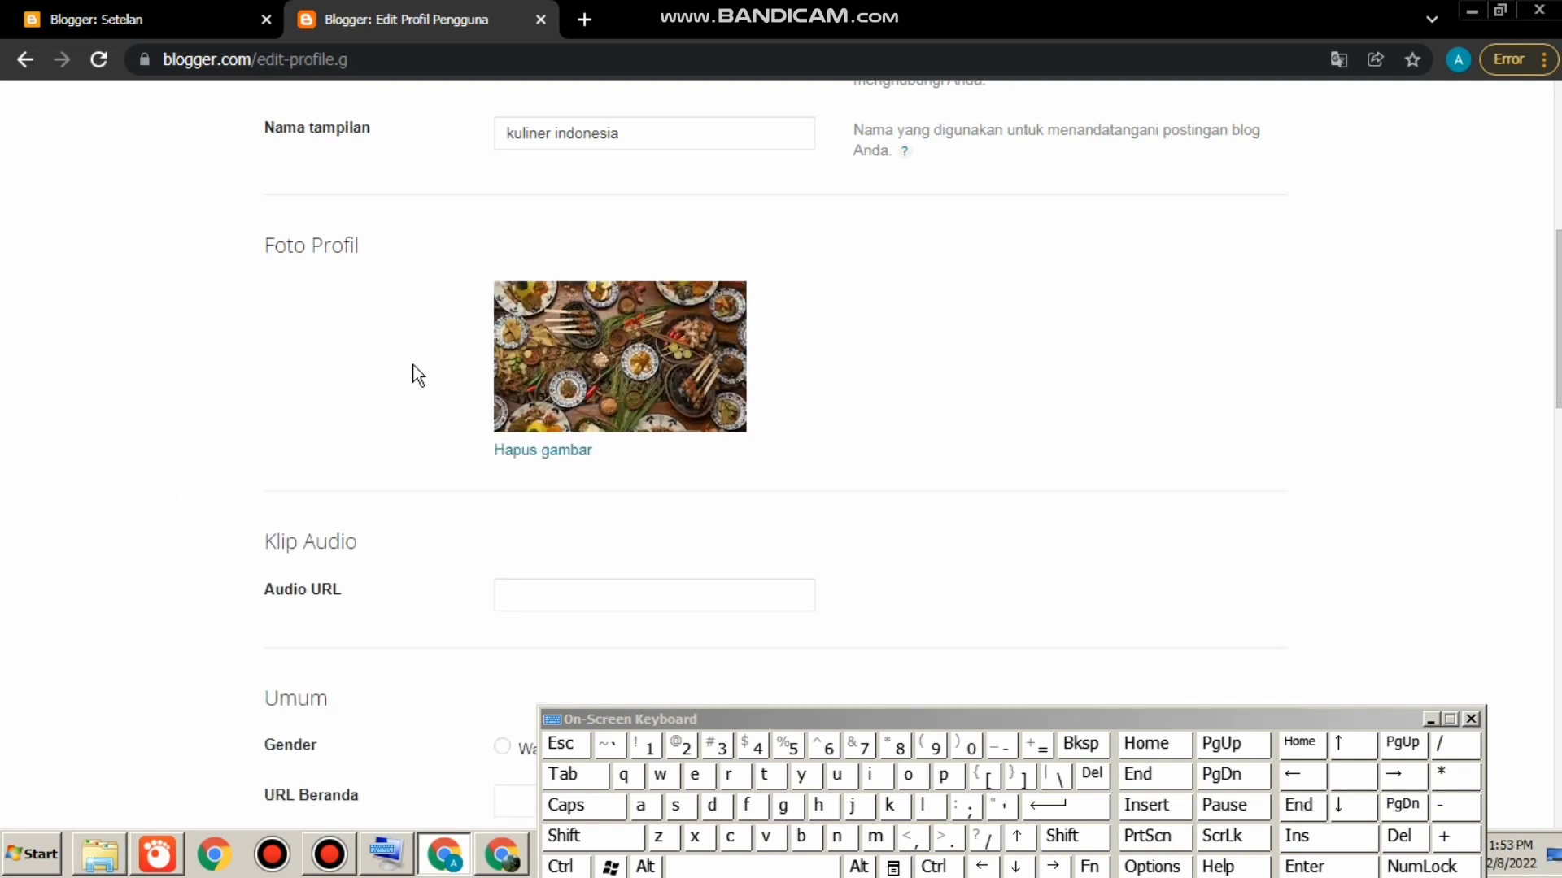
# Save the completed user profile.
pyautogui.scroll(-1, 411, 373)
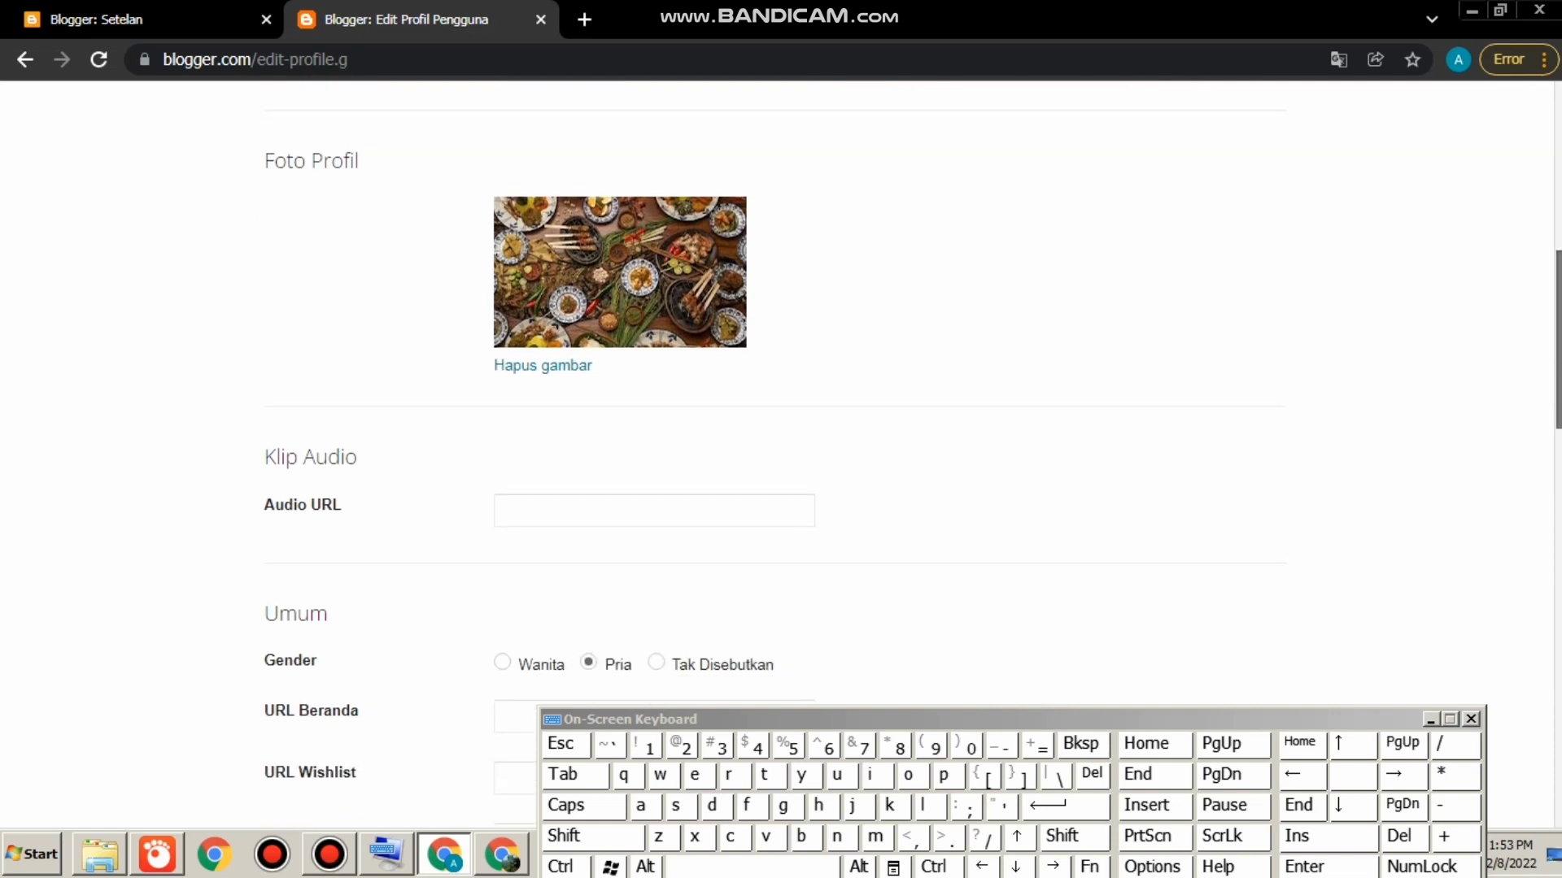
pyautogui.scroll(-6, 1541, 413)
pyautogui.scroll(-7, 1541, 413)
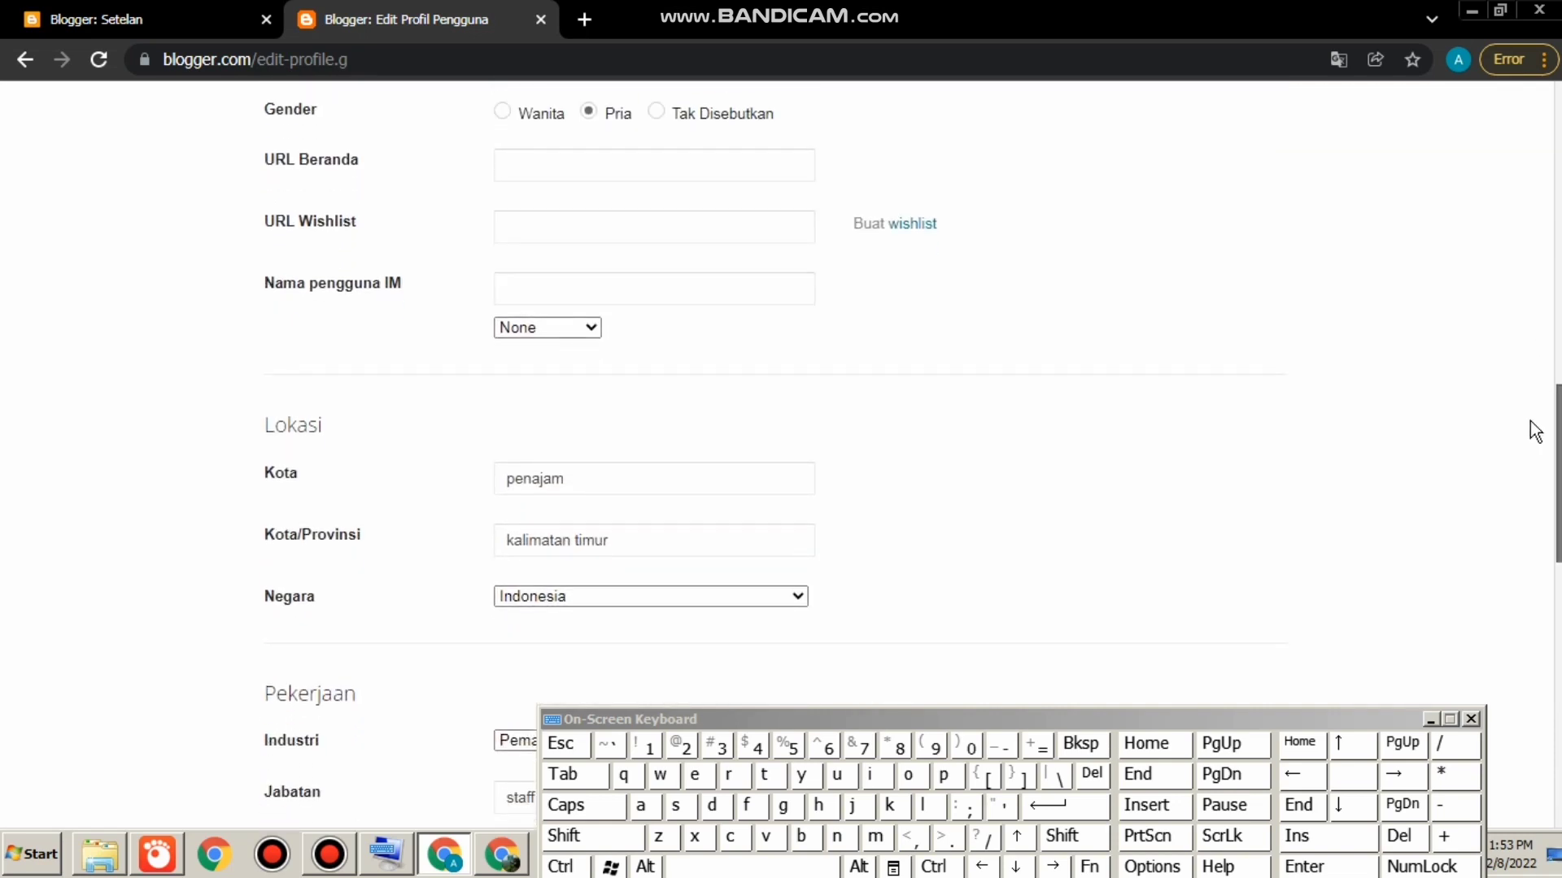
pyautogui.scroll(-6, 1500, 540)
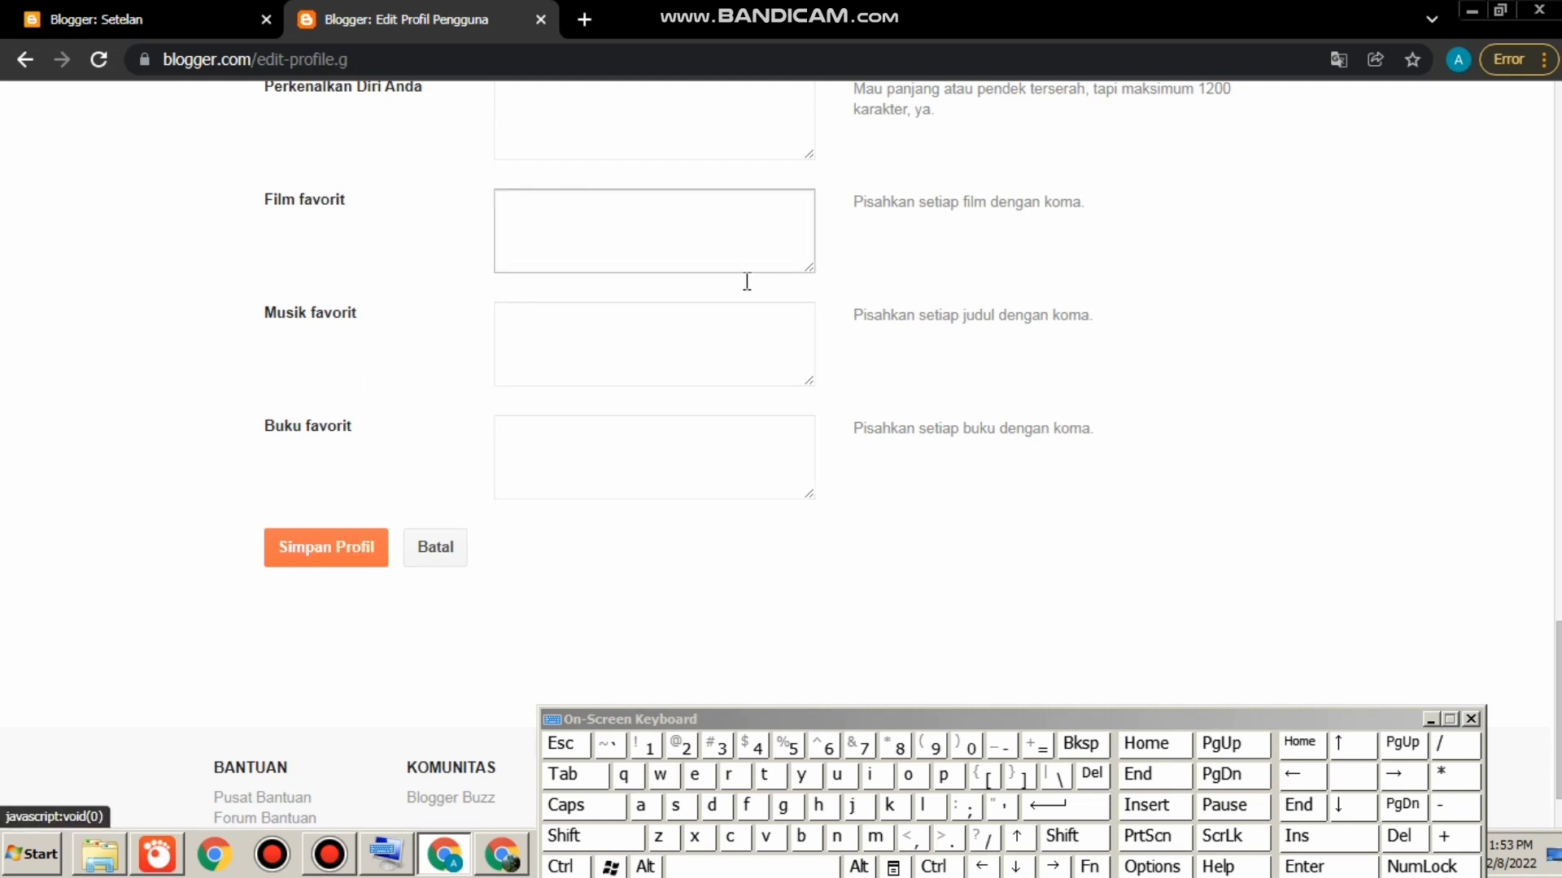
pyautogui.click(336, 564)
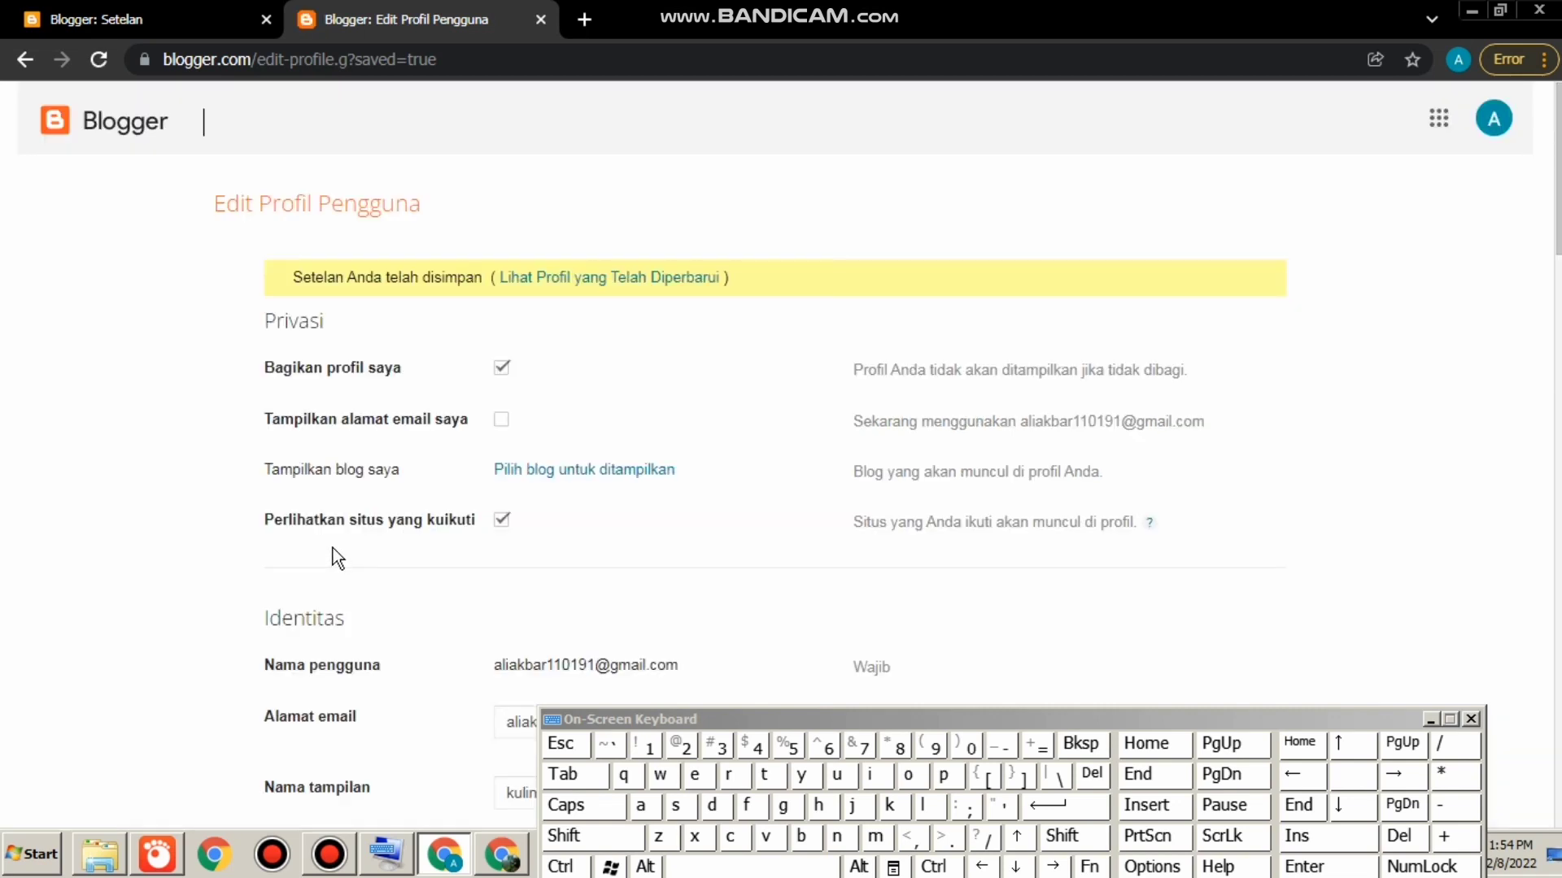
# Review the identity and photo sections of the saved profile, and return to the previous page.
pyautogui.scroll(-4, 974, 382)
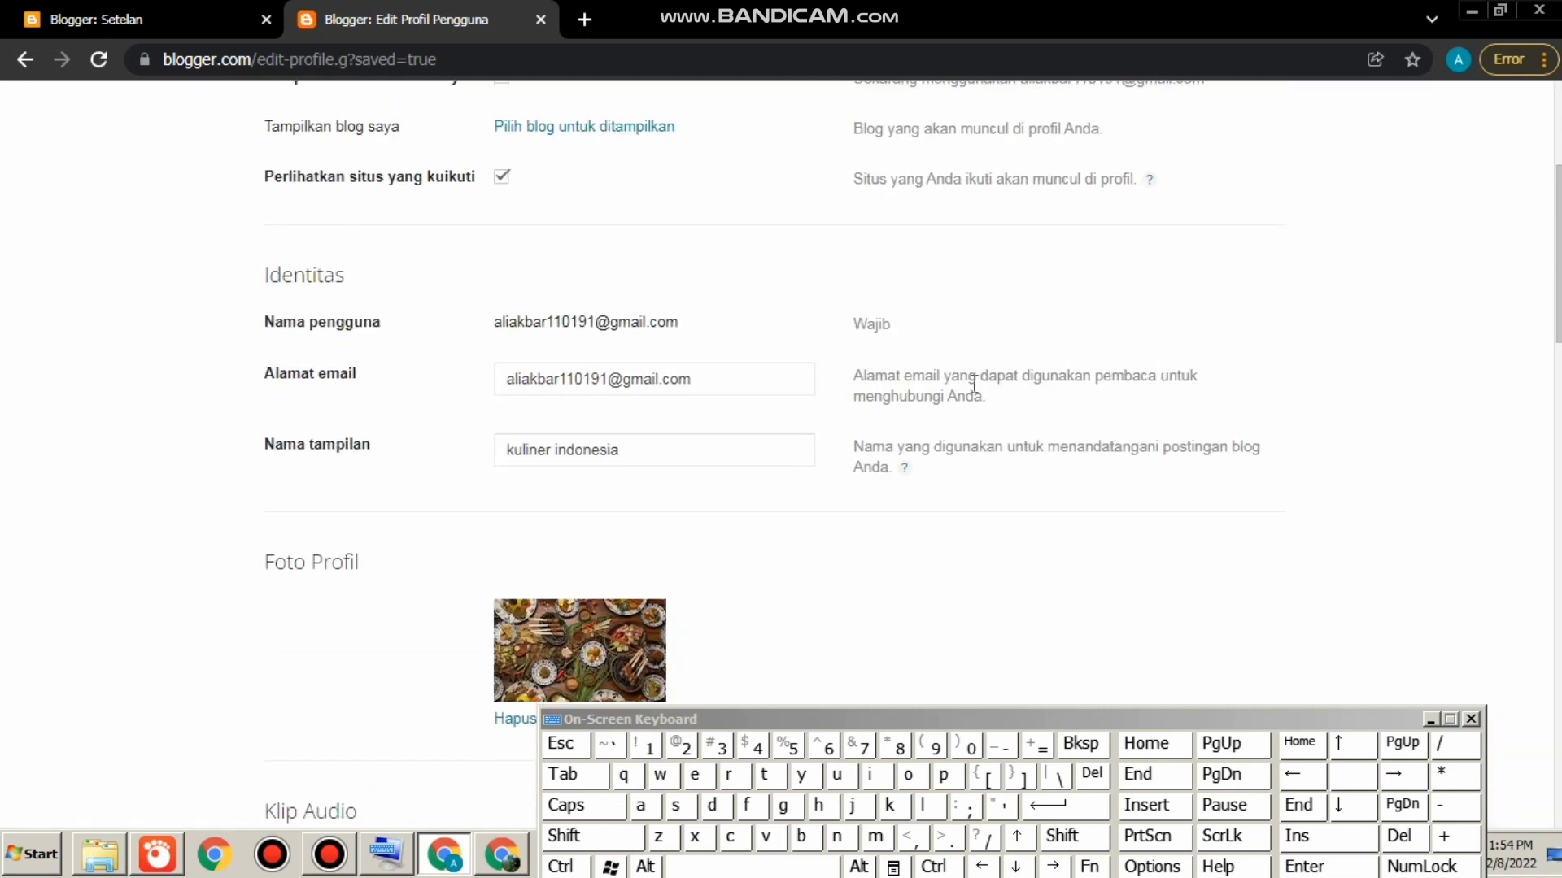
pyautogui.scroll(6, 537, 561)
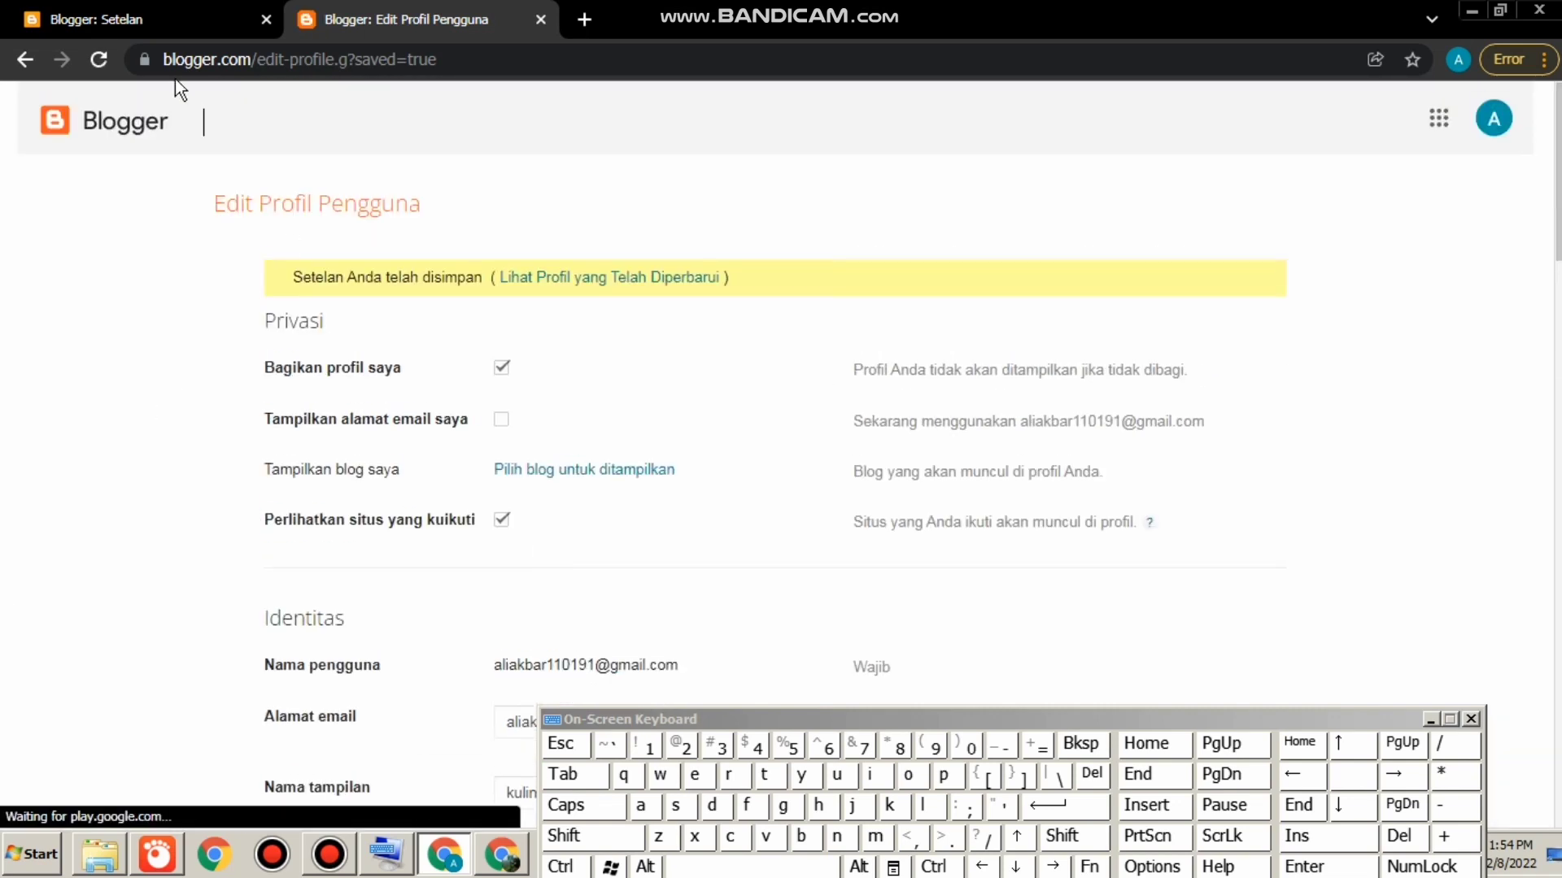
pyautogui.click(25, 60)
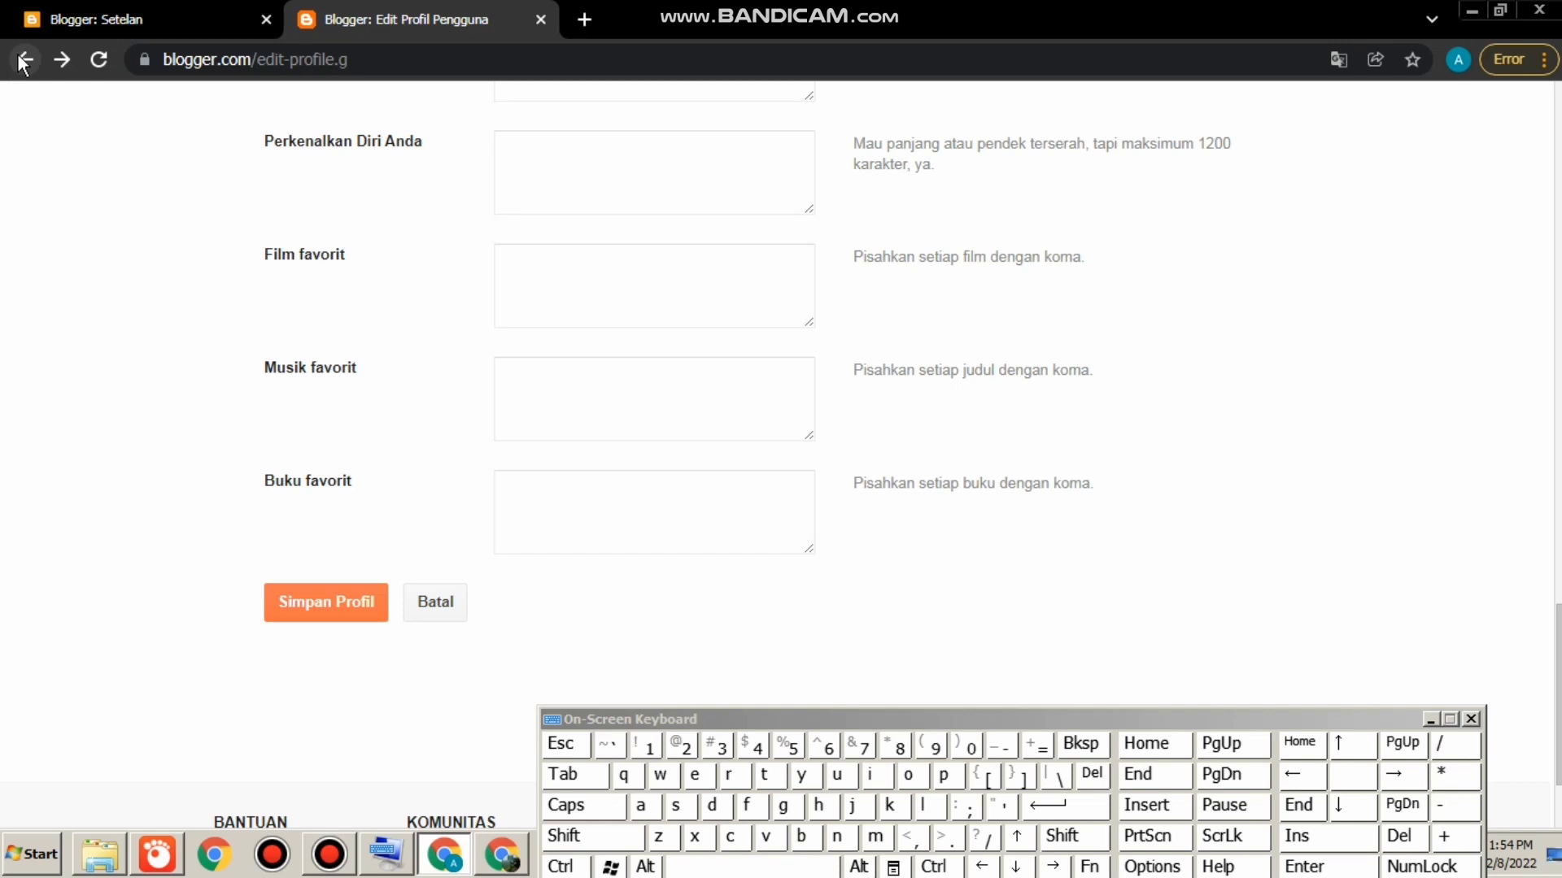
# Return to the Blogger dashboard of the kuliner indonesia blog and open the public view of the blog.
pyautogui.click(60, 63)
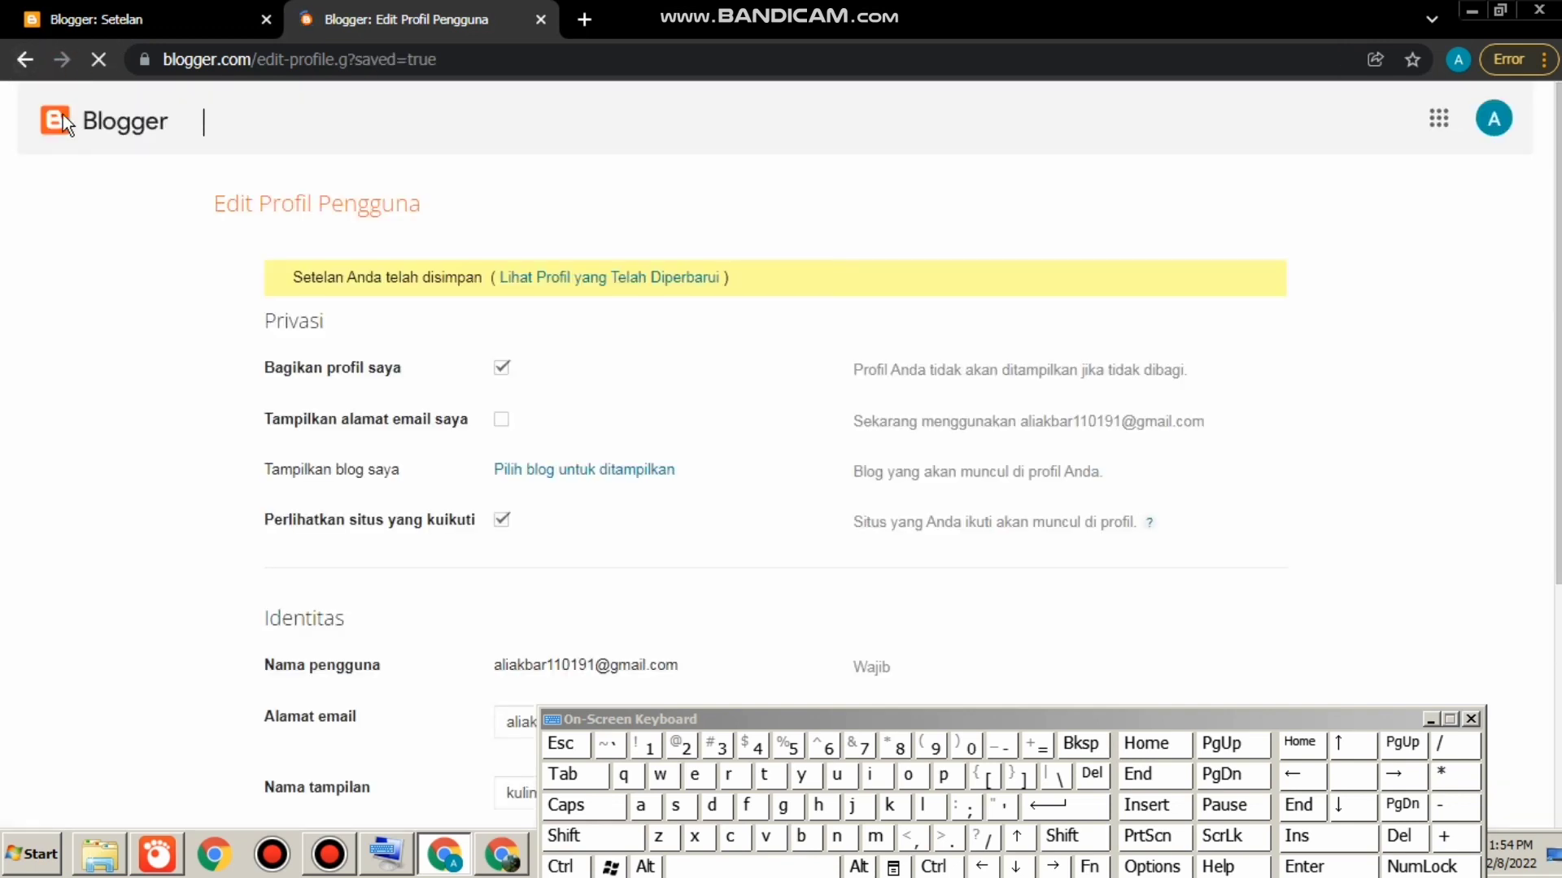
pyautogui.click(92, 133)
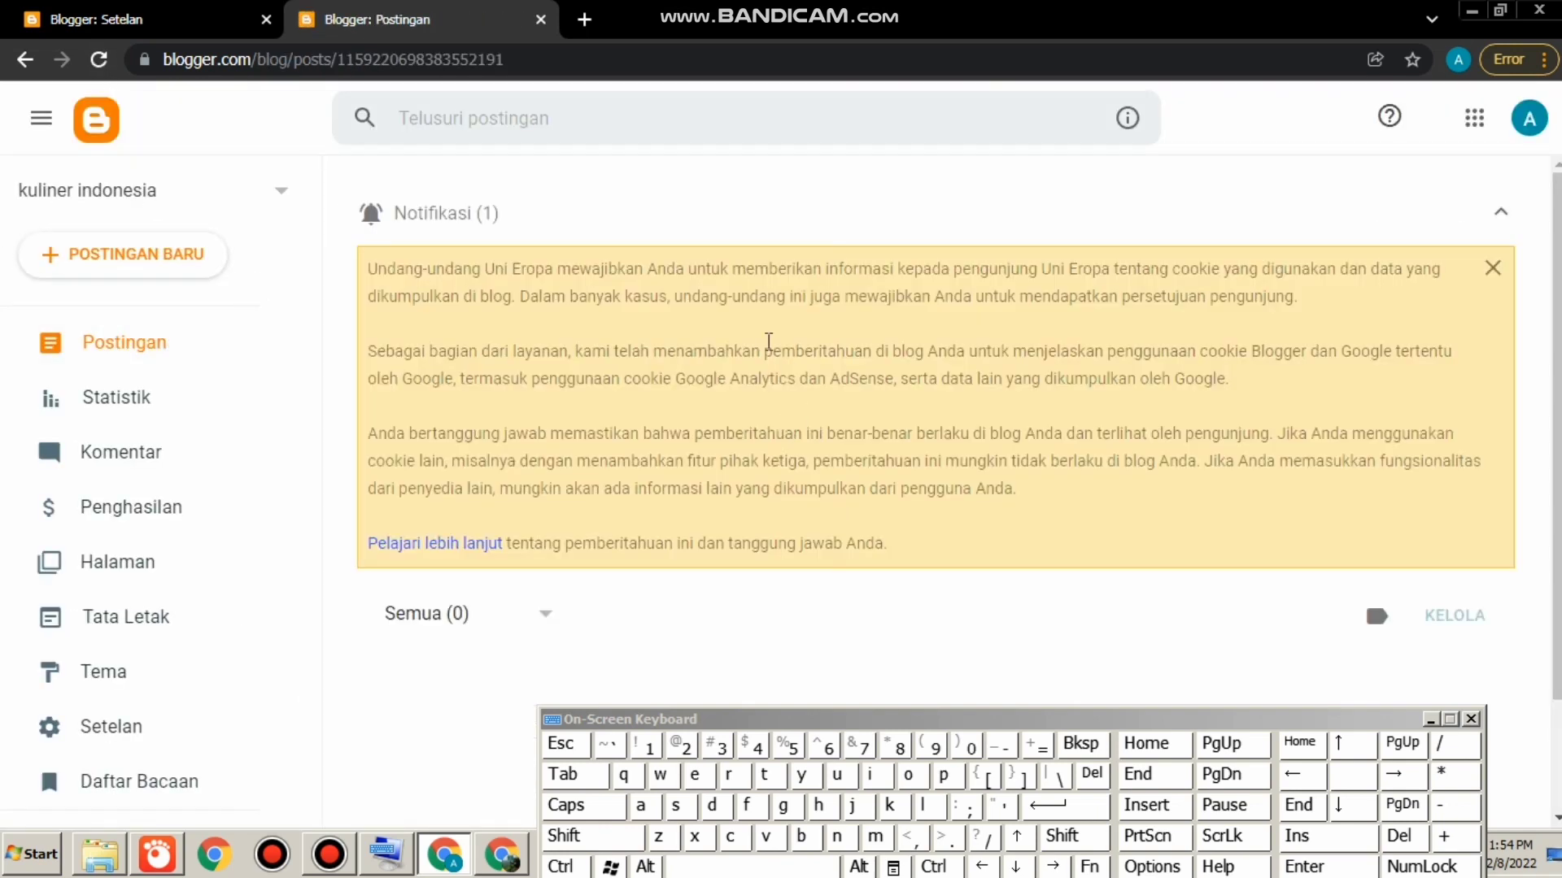
pyautogui.scroll(-1, 1550, 244)
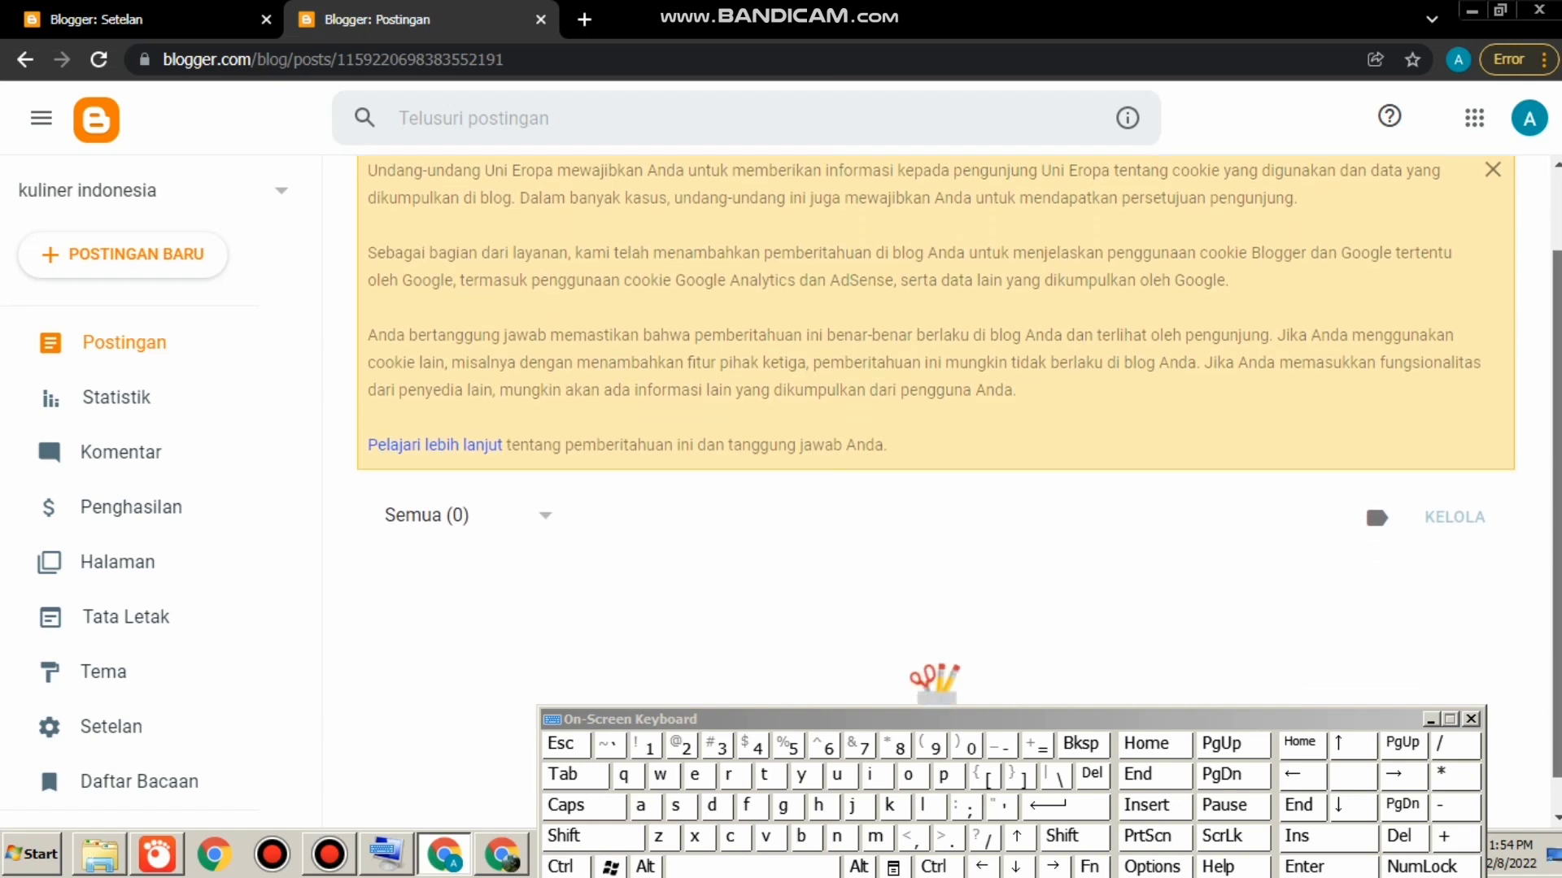
pyautogui.scroll(-1, 1545, 448)
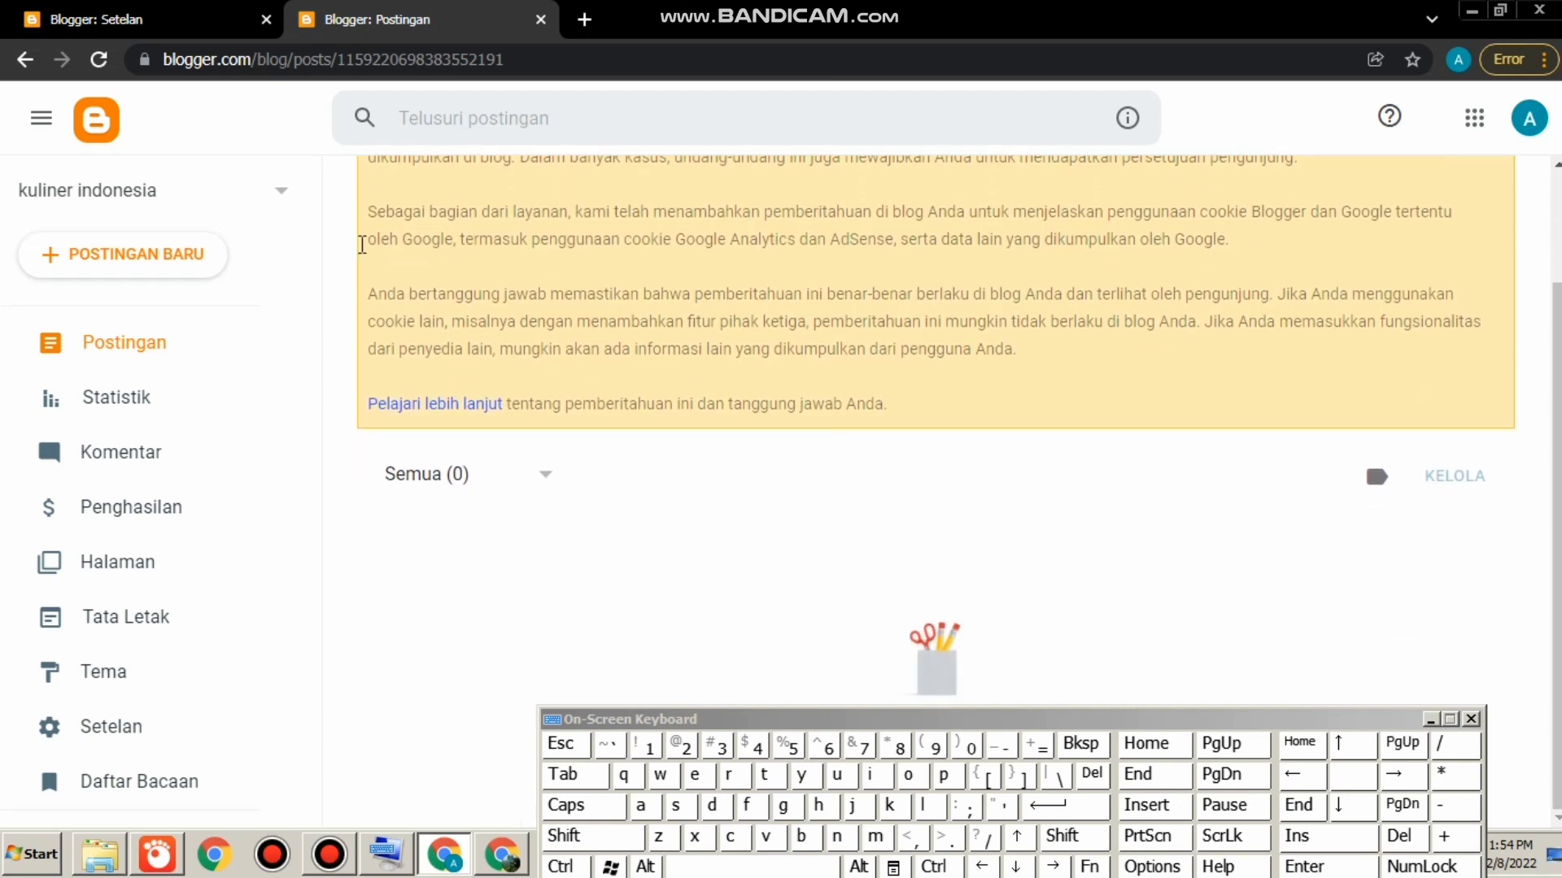
pyautogui.moveTo(320, 246); pyautogui.dragTo(320, 408)
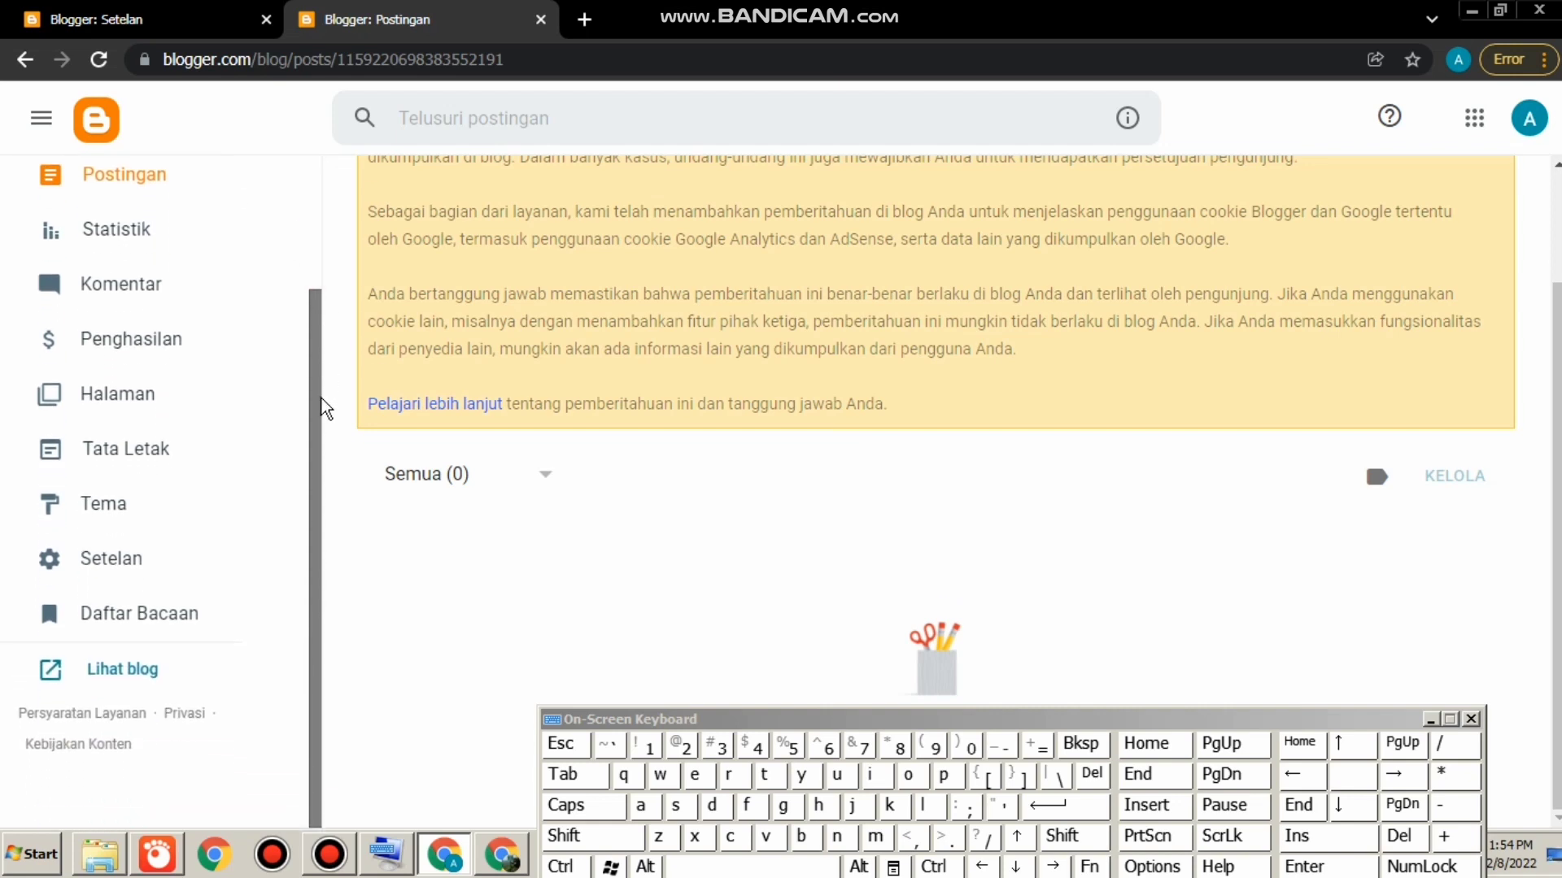
pyautogui.click(124, 667)
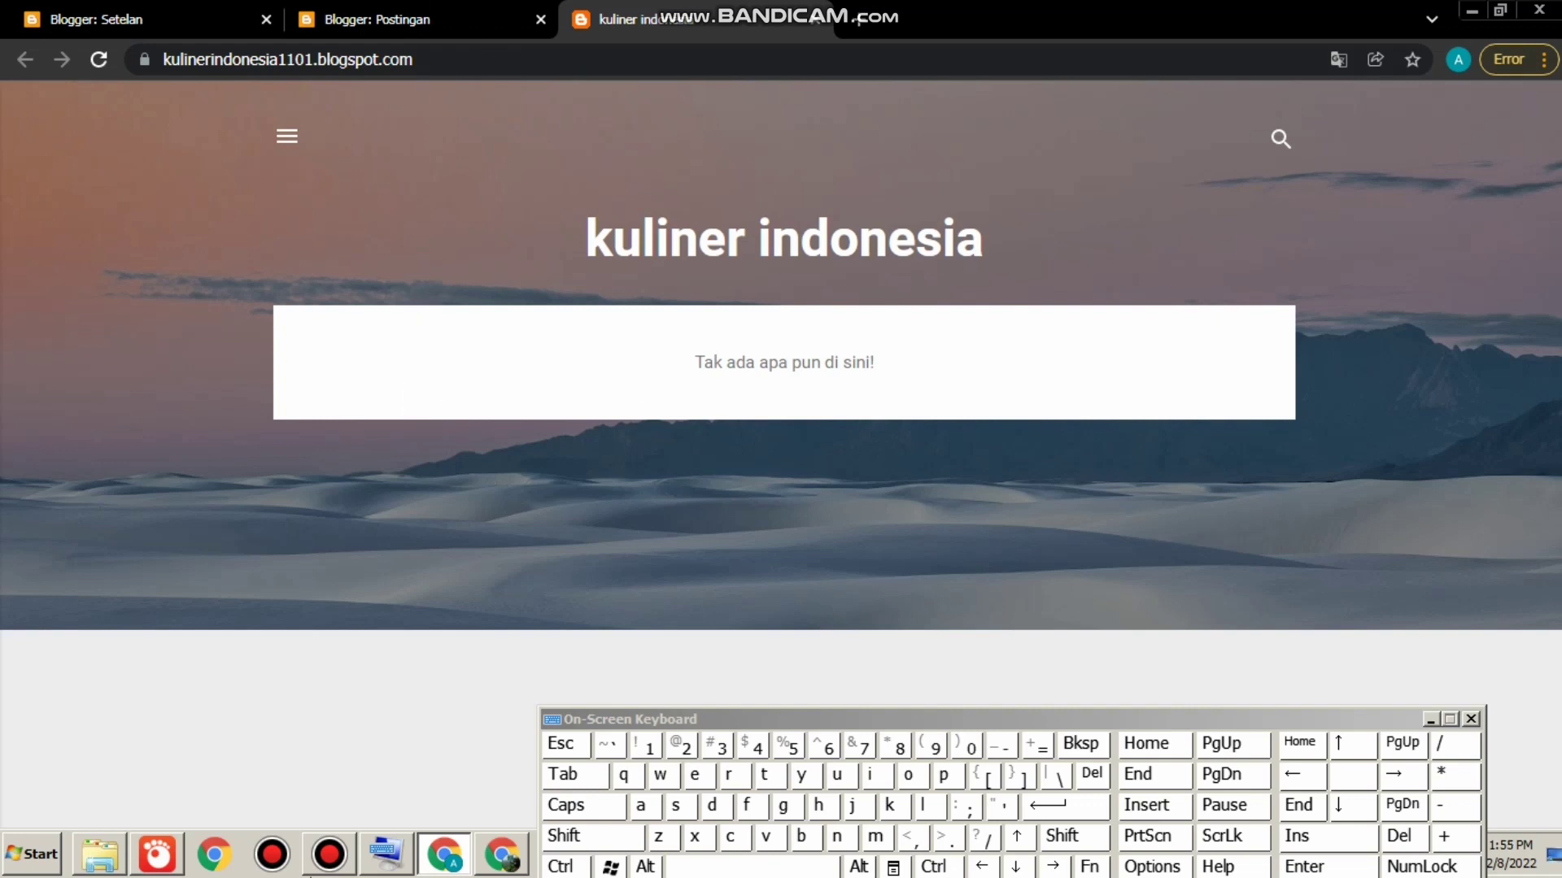
# View the travelling indonesia blog in the other Chrome window as an example, and switch back to the kuliner indonesia window.
pyautogui.click(493, 861)
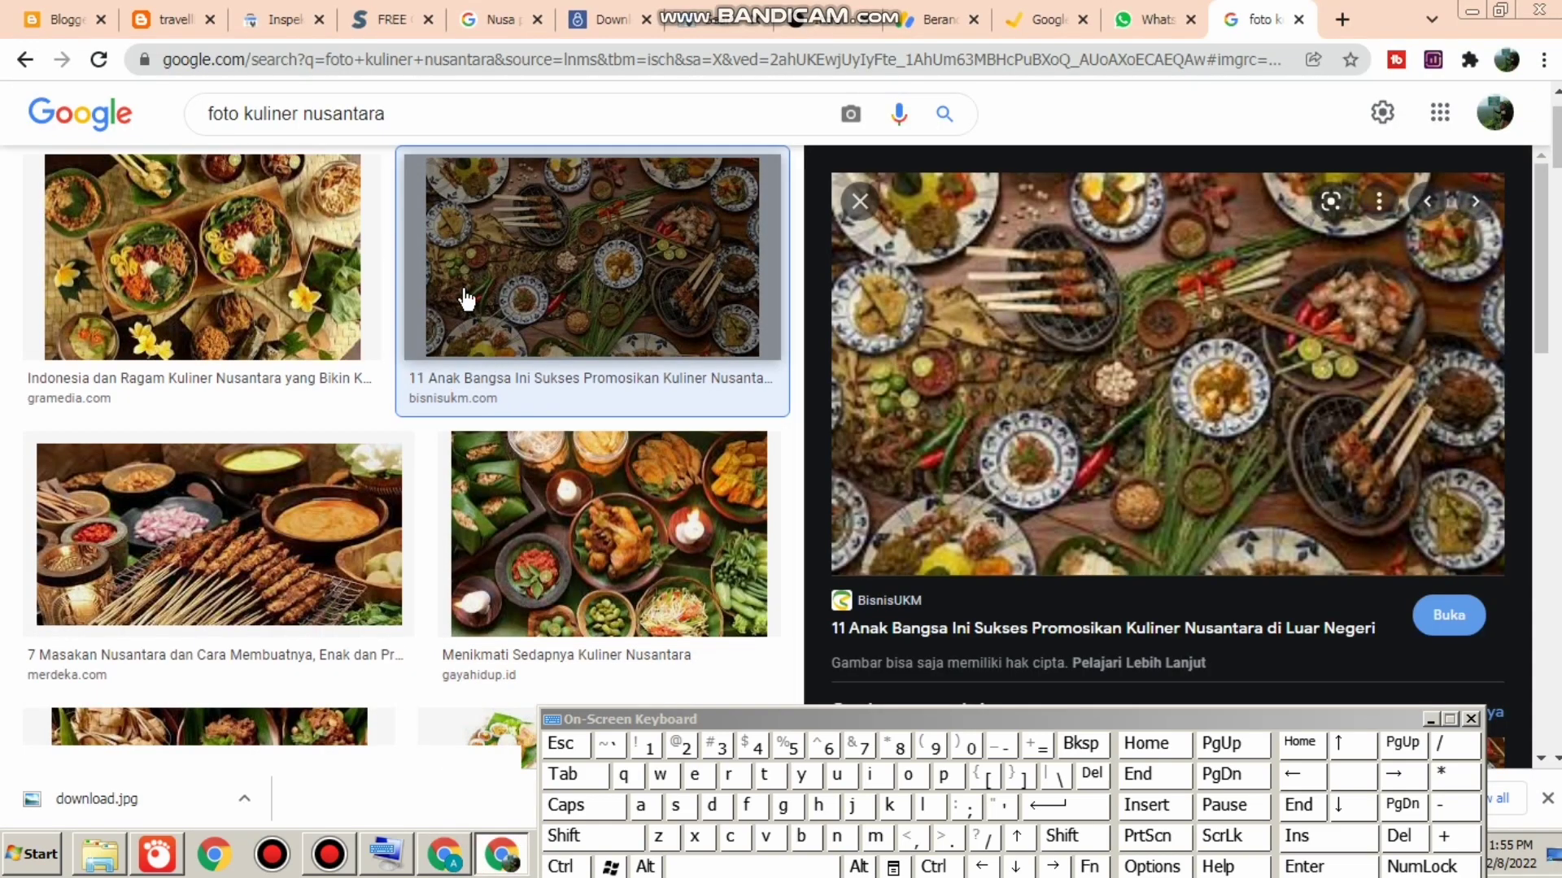
pyautogui.click(166, 20)
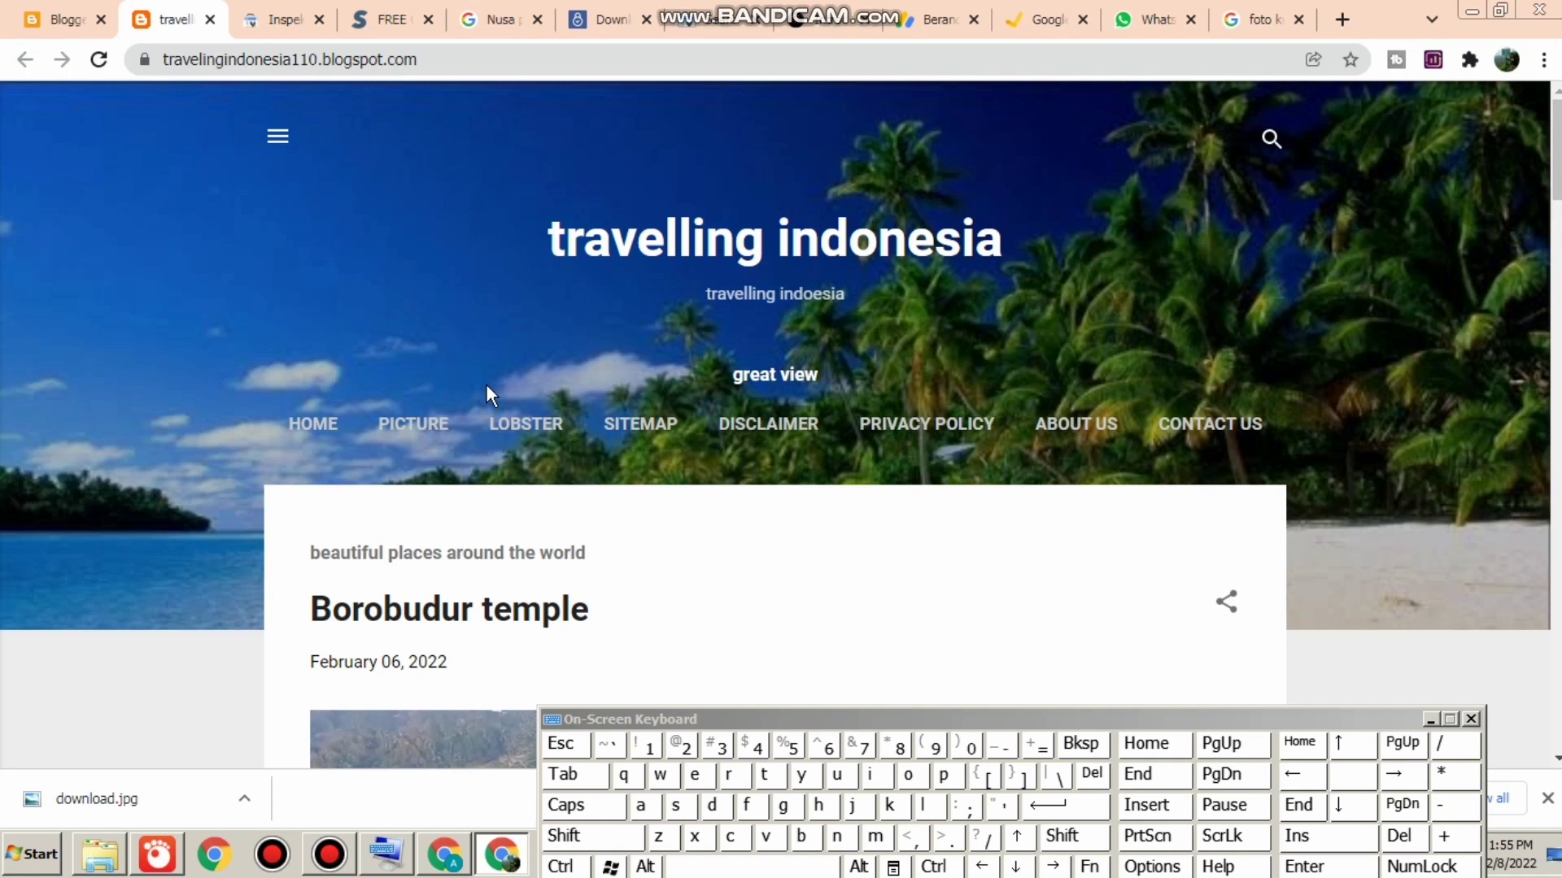
pyautogui.rightClick(458, 854)
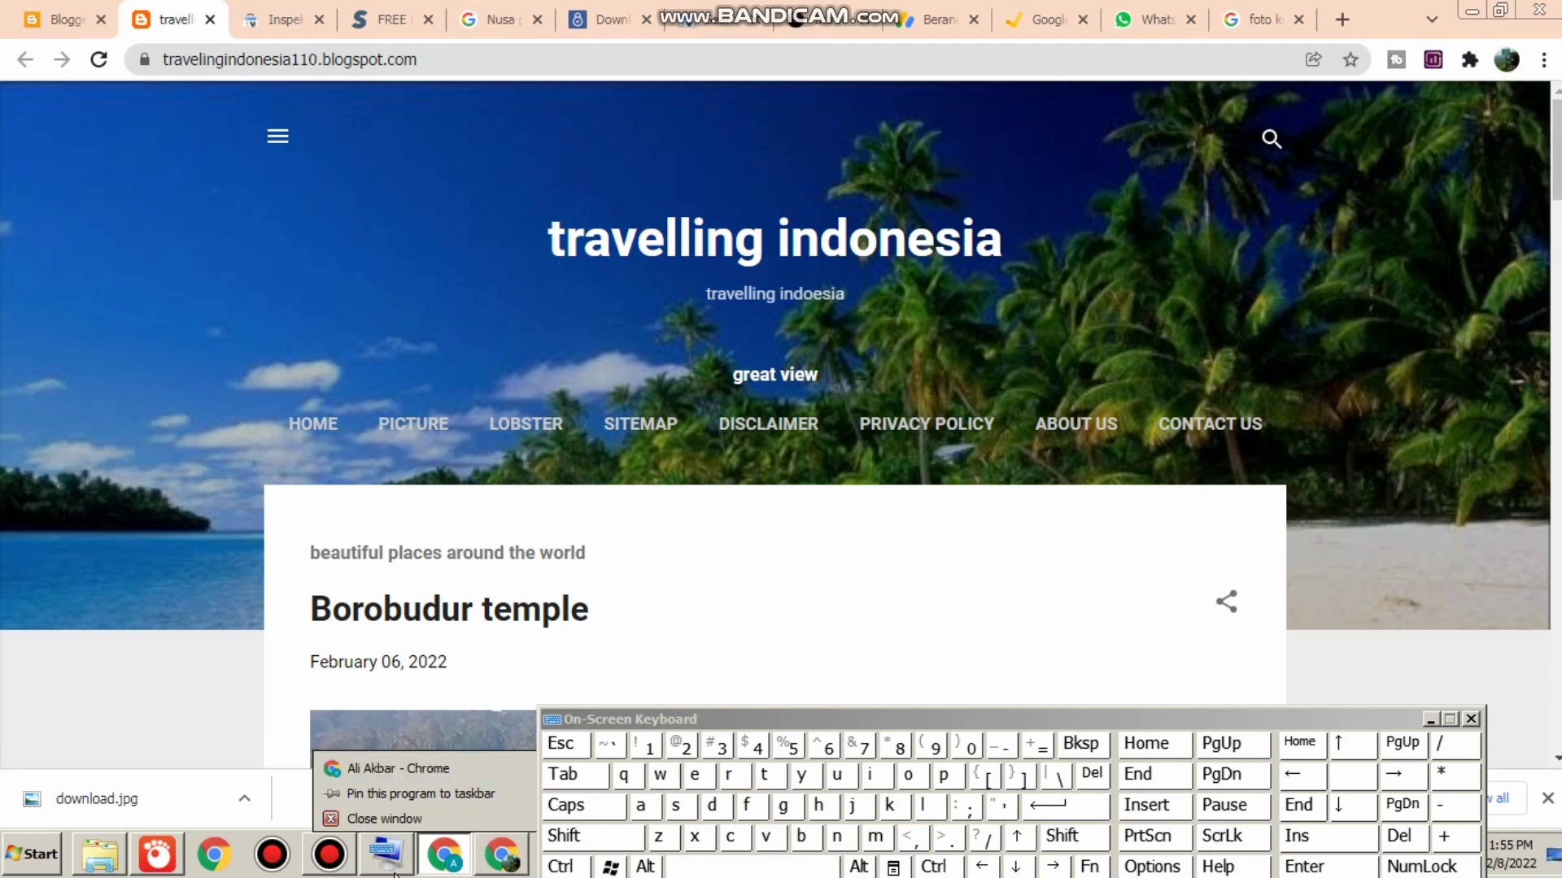
pyautogui.click(442, 867)
pyautogui.moveTo(442, 867)
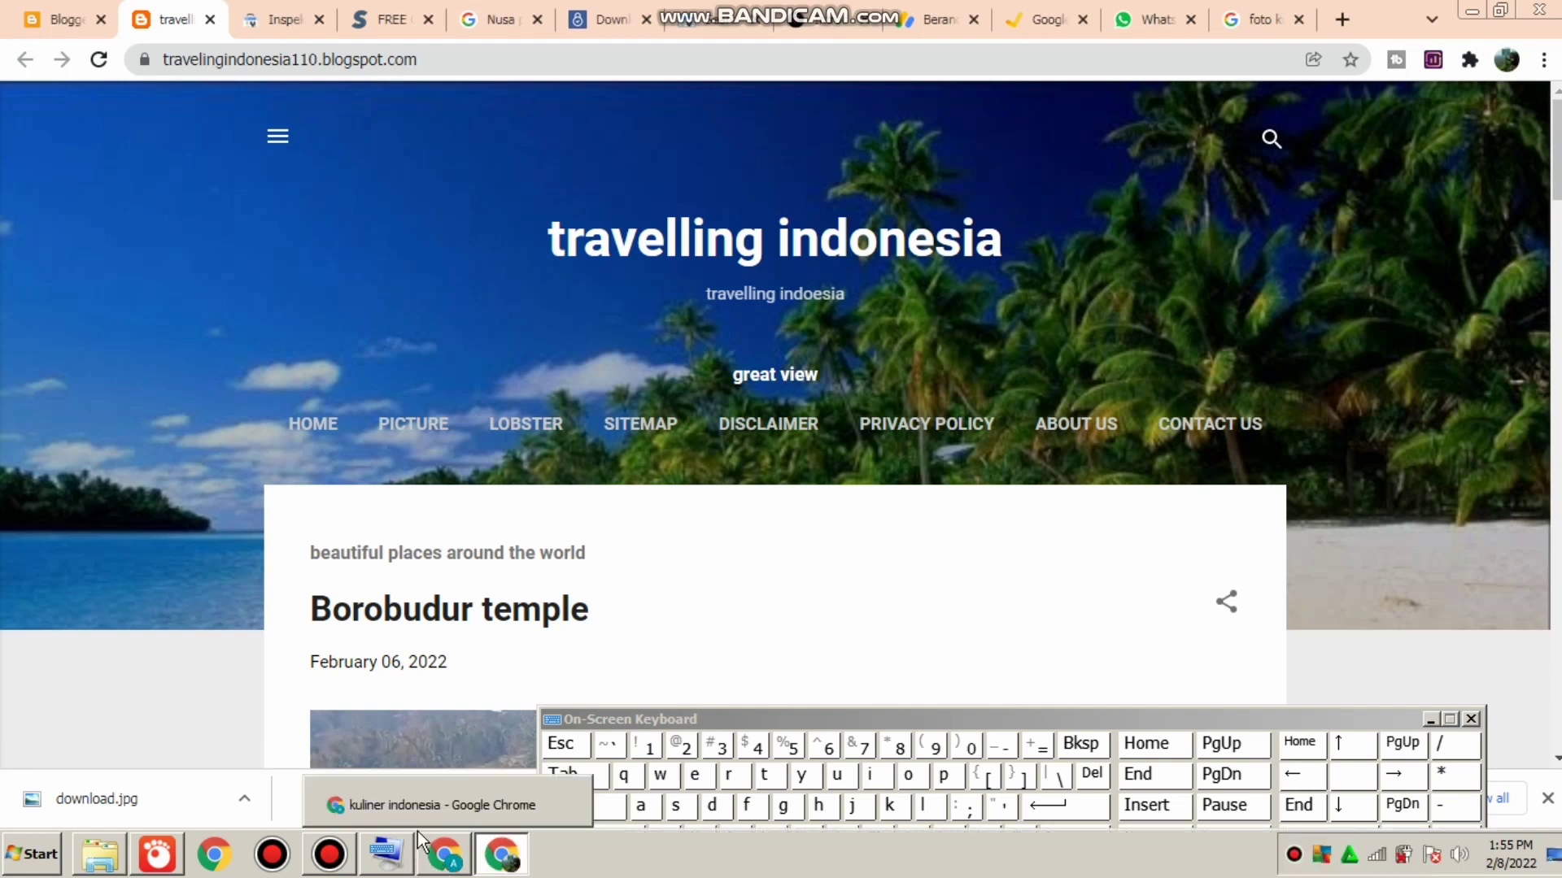
pyautogui.click(437, 869)
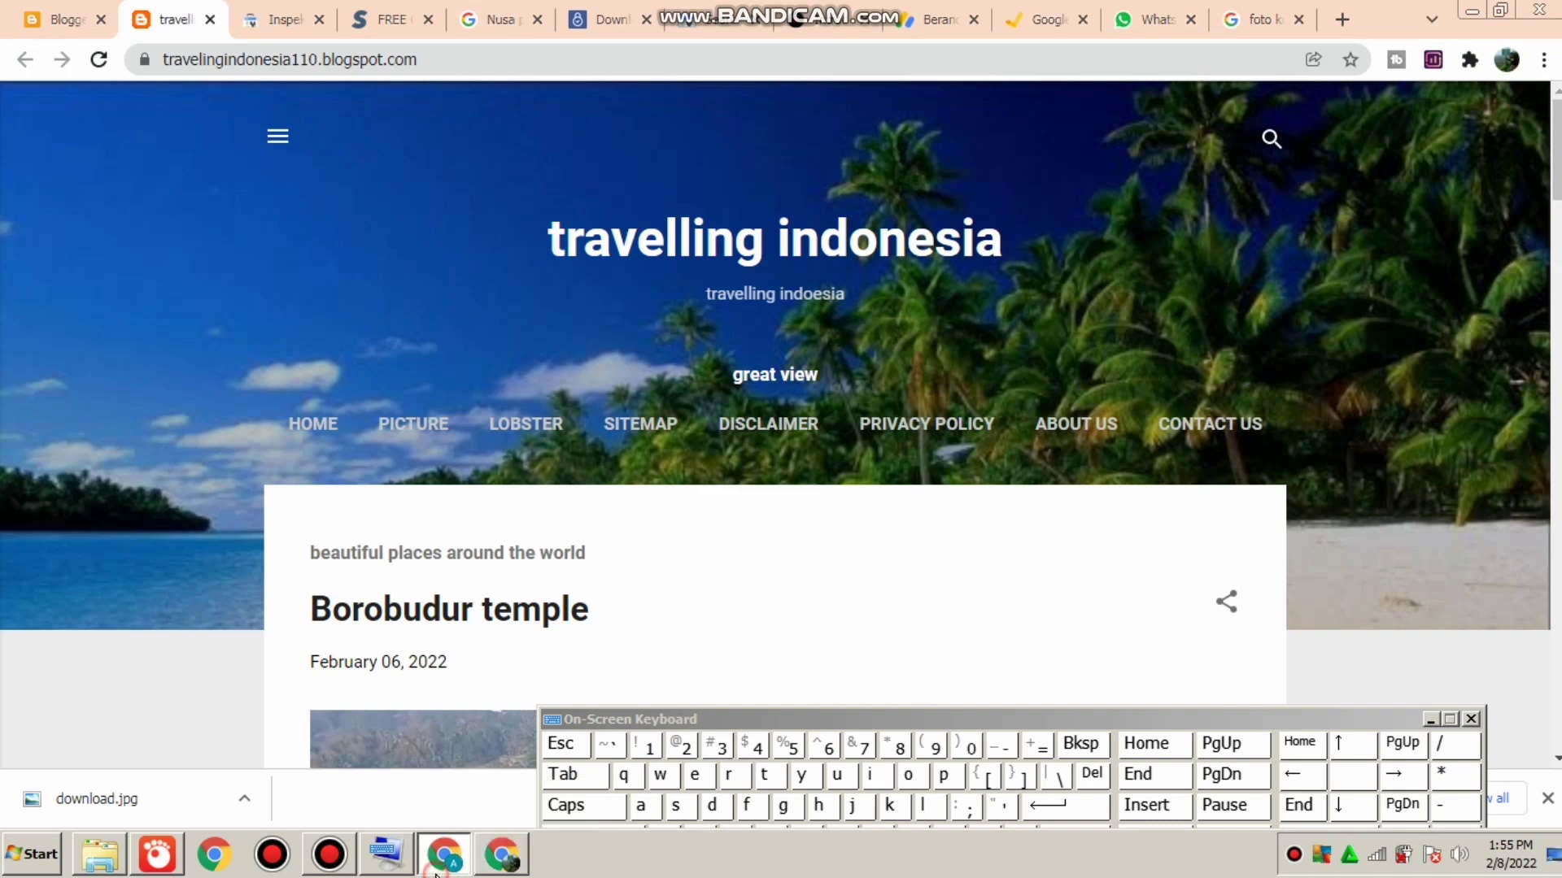